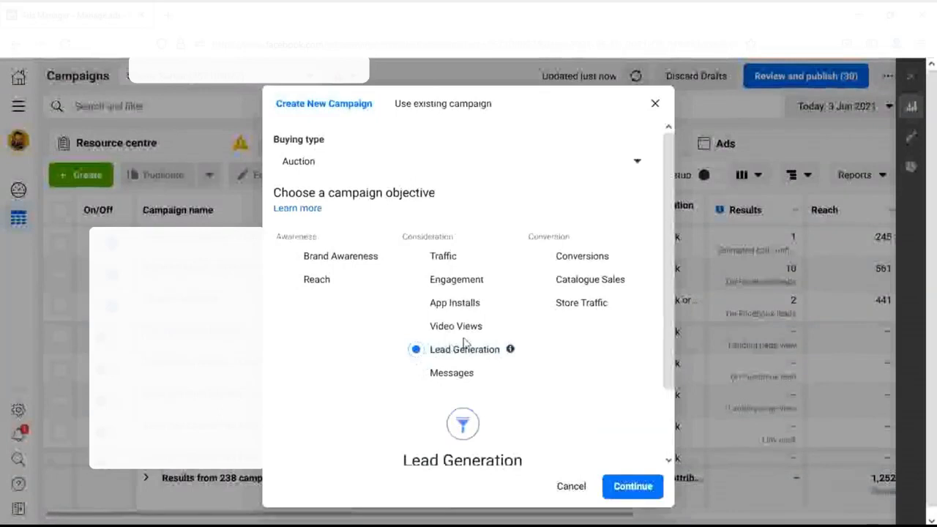
Expand the optional naming section of the new Lead Generation campaign and name the campaign "leads generation test".
drag(670, 289, 667, 381)
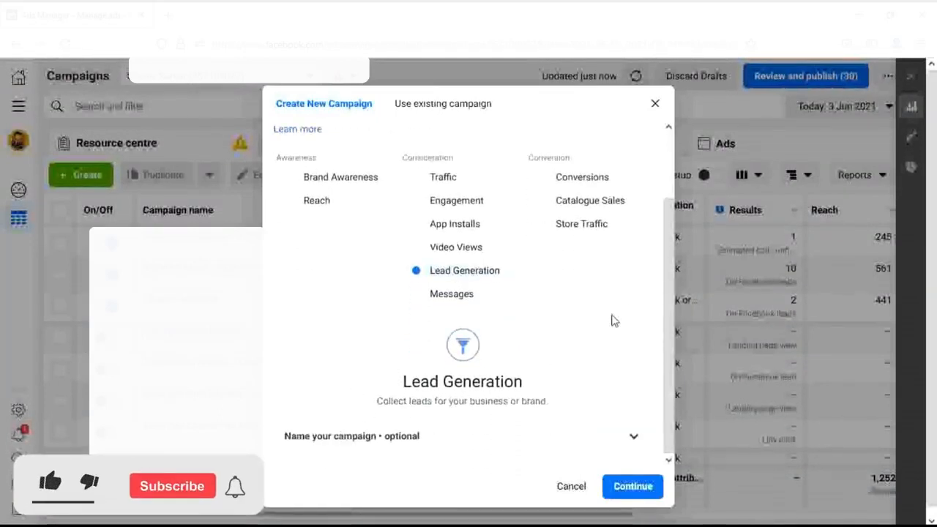
click(630, 442)
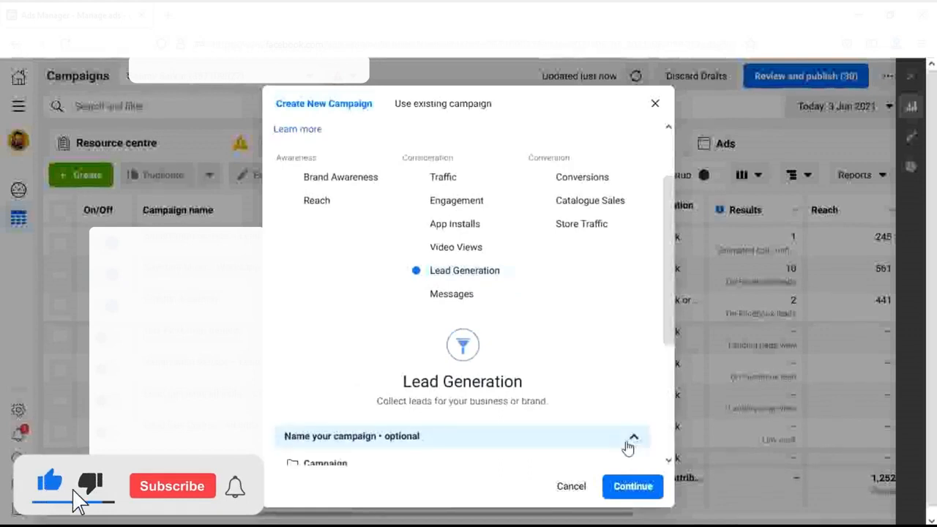
drag(667, 259, 661, 355)
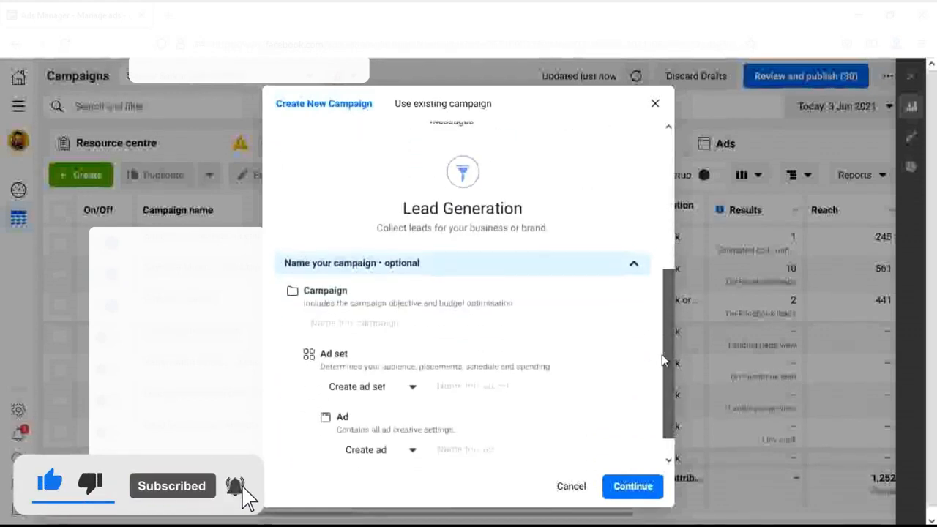
click(393, 320)
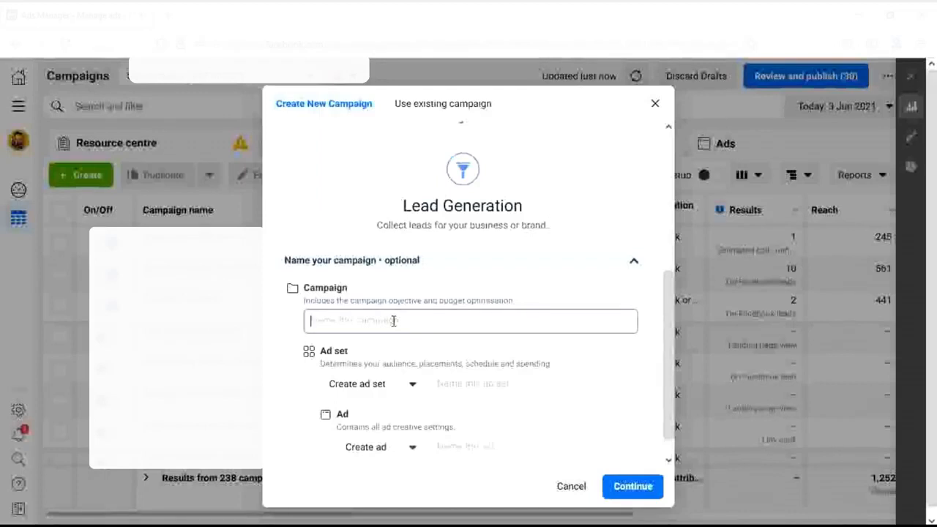
text(leads generatio)
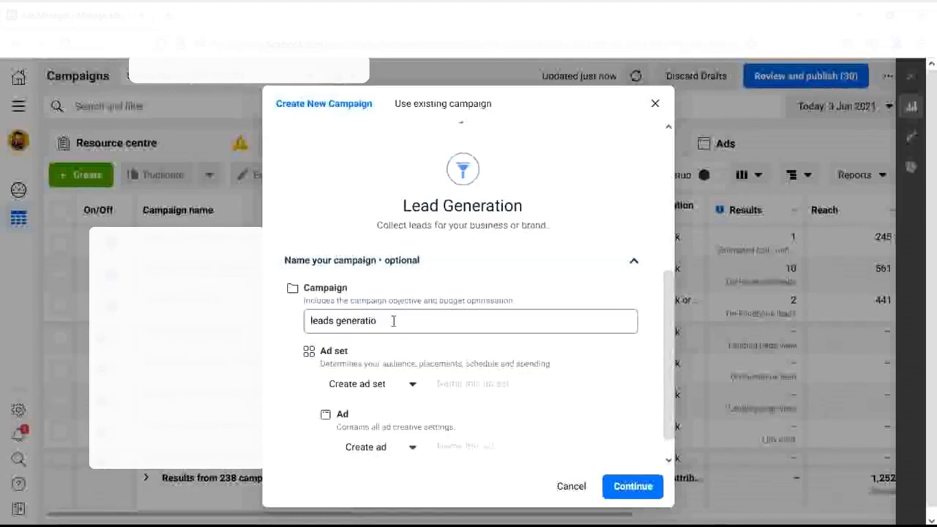
text(n test)
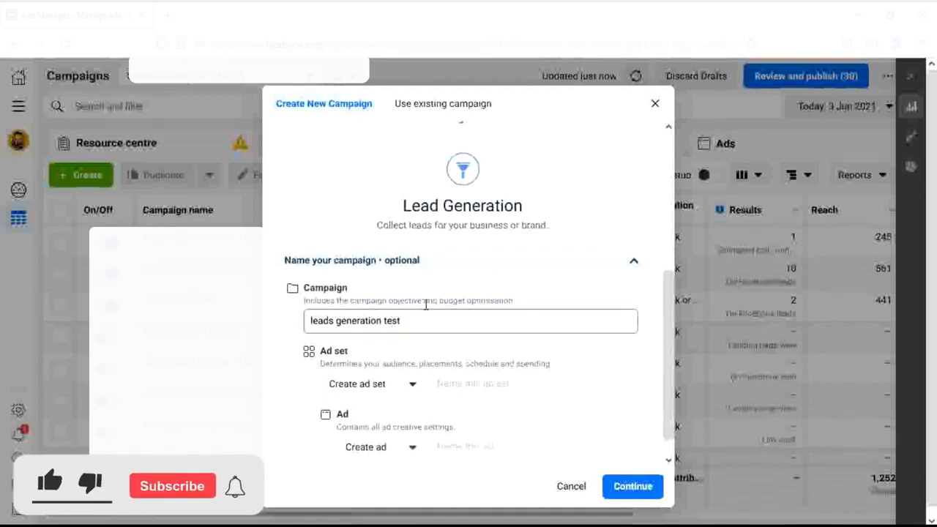
Continue to the campaign's settings, leaving the ad set and ad names blank.
scroll(673, 311, down, 1)
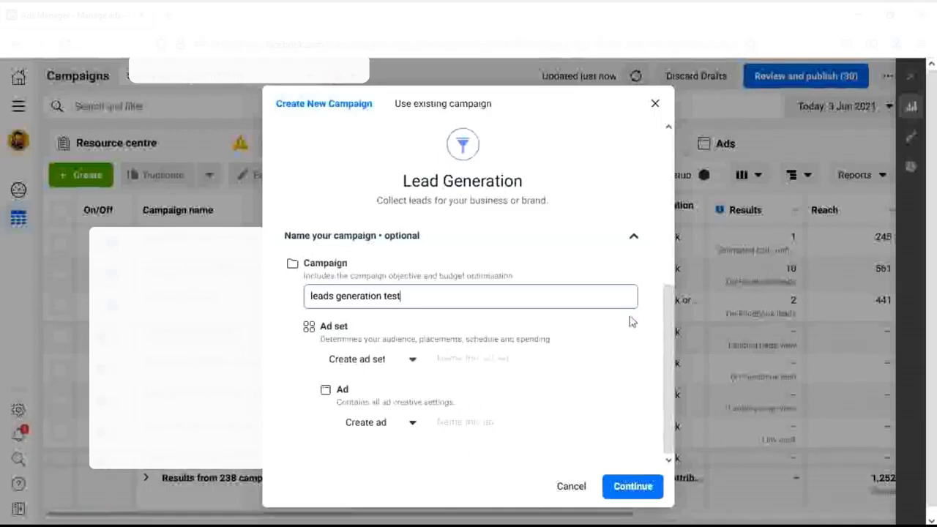
click(490, 364)
click(464, 419)
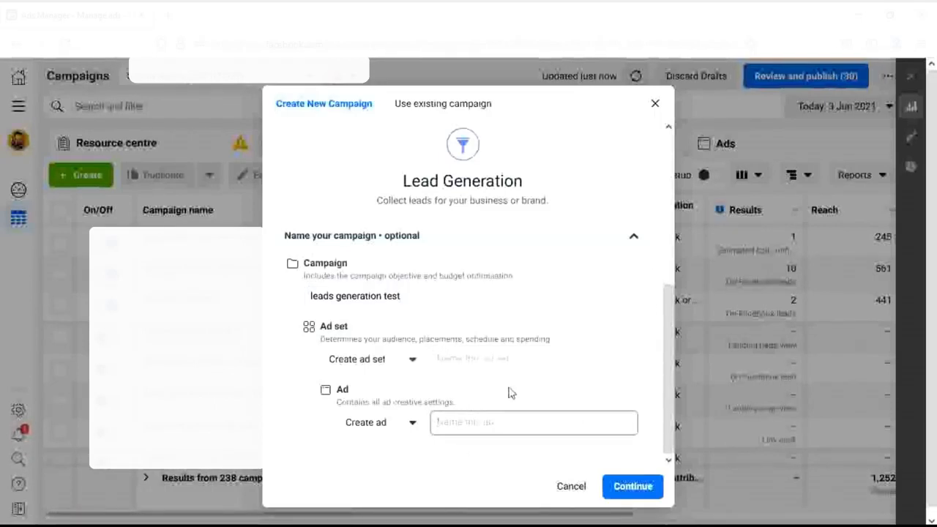
click(439, 301)
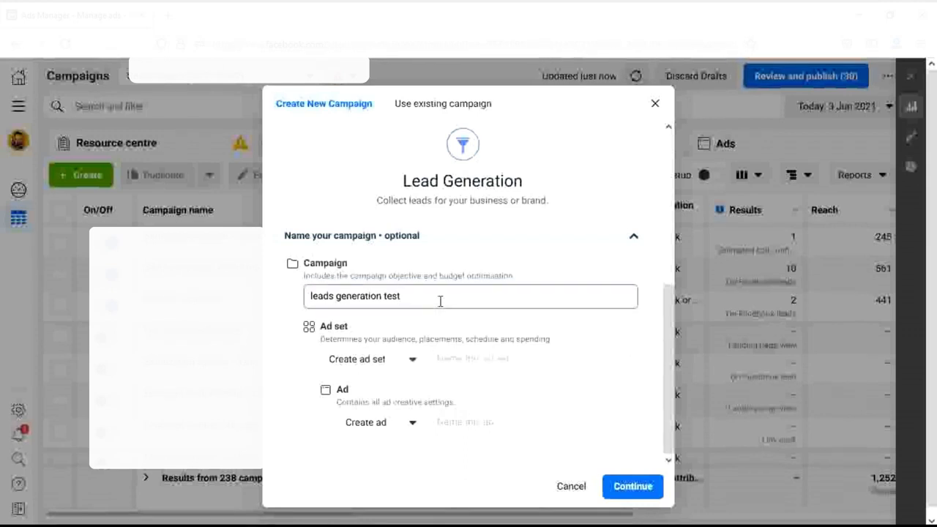
click(628, 486)
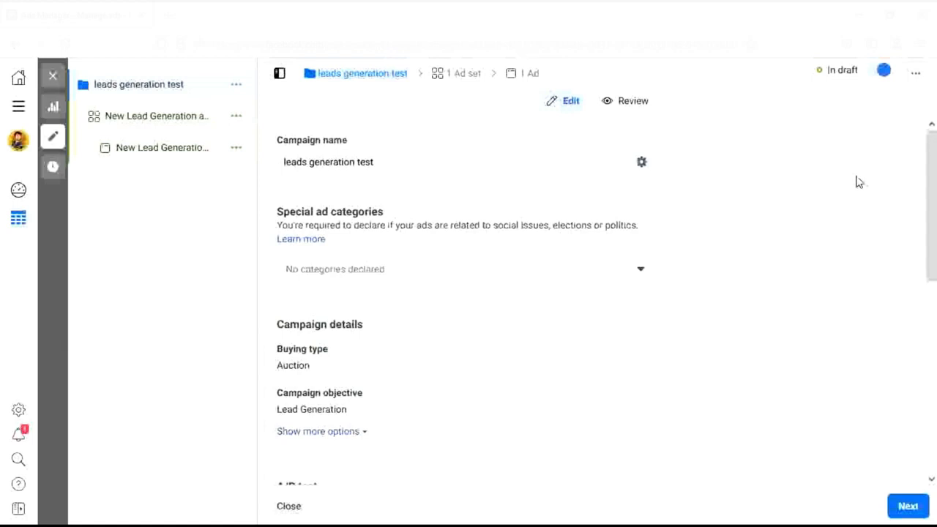
Skim all the campaign settings, from the campaign name down to the budget and bid strategy.
scroll(931, 183, down, 1)
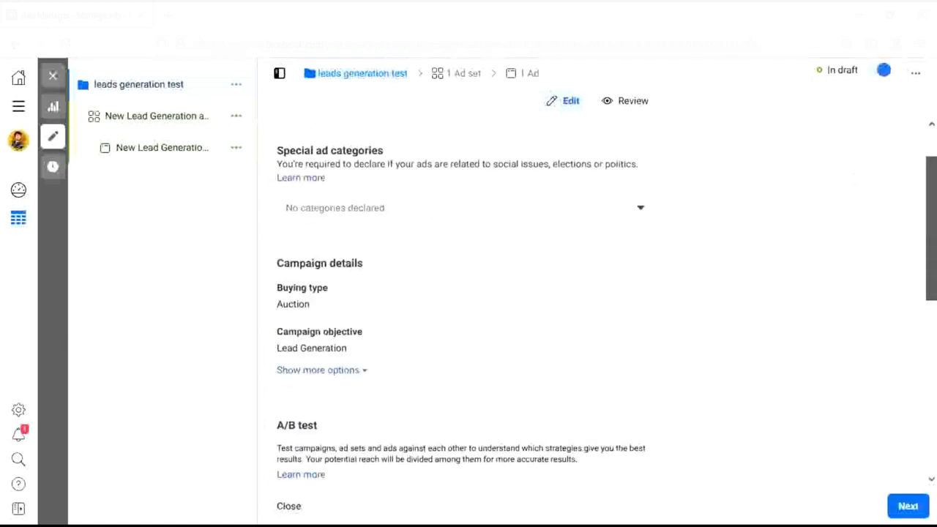
scroll(879, 176, up, 1)
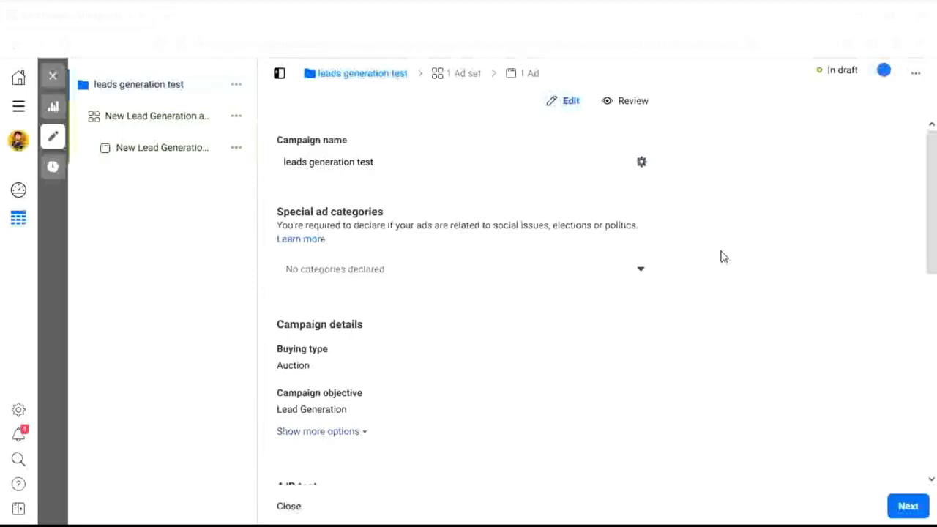
scroll(931, 220, down, 3)
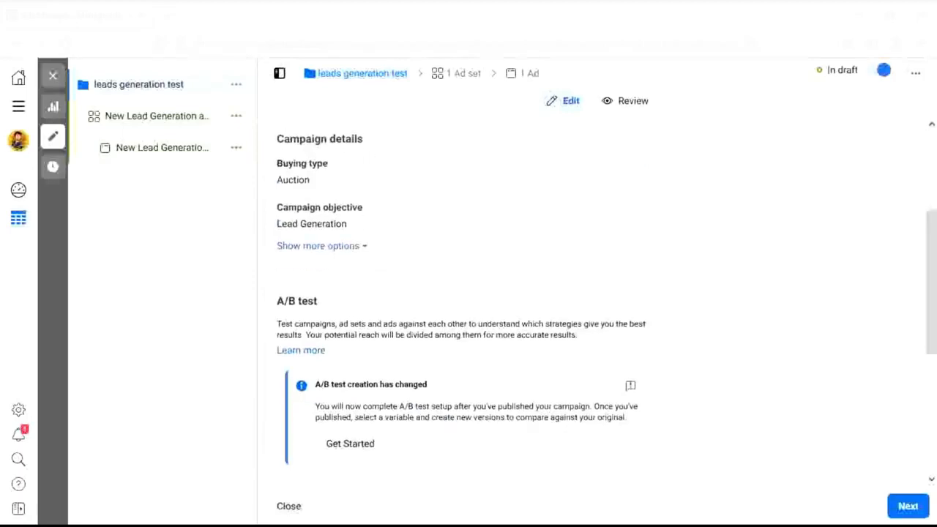
scroll(606, 293, down, 3)
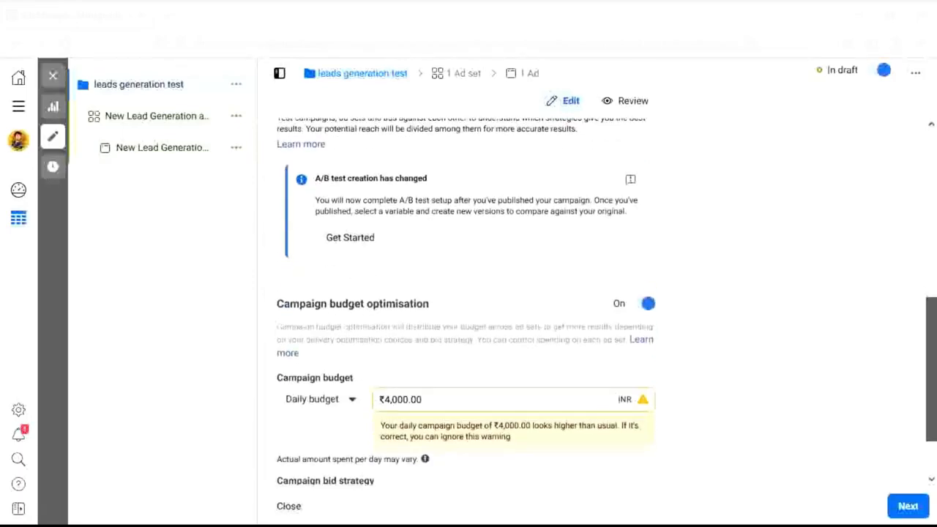
scroll(384, 297, down, 1)
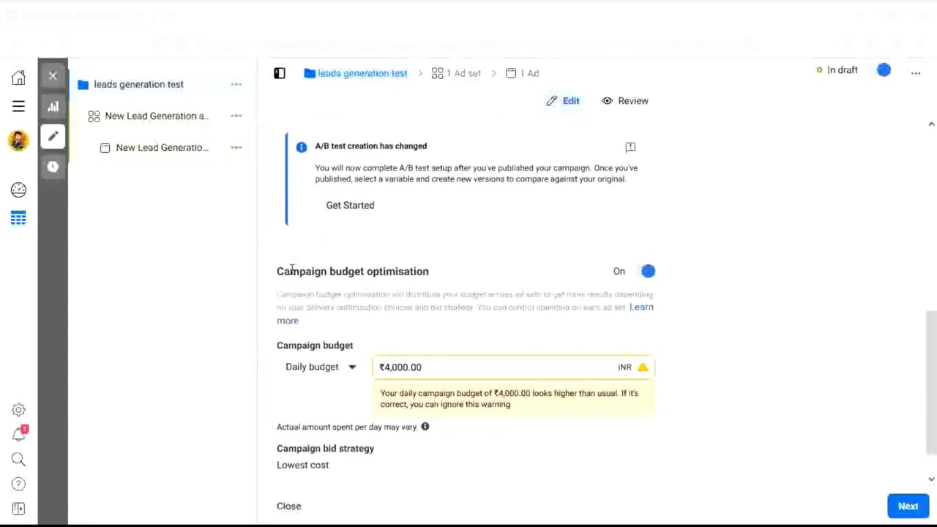
scroll(790, 277, up, 5)
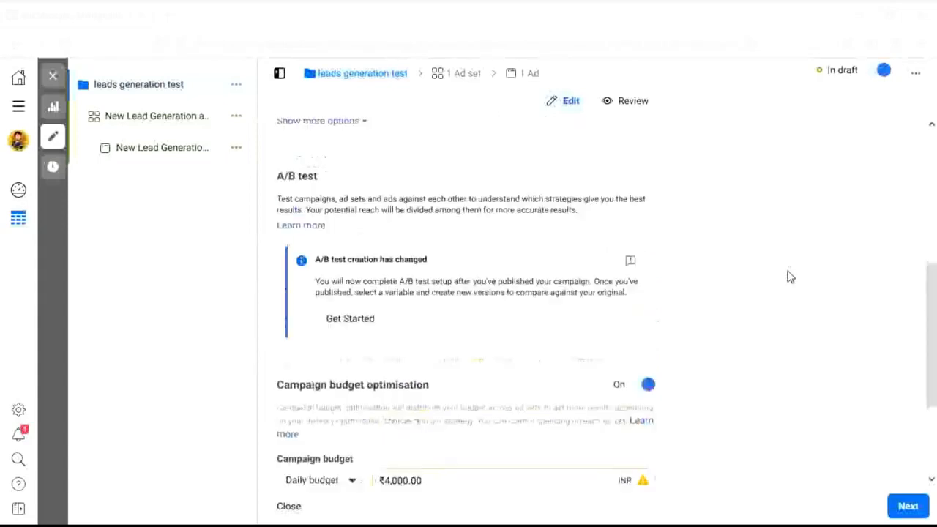
scroll(769, 293, up, 1)
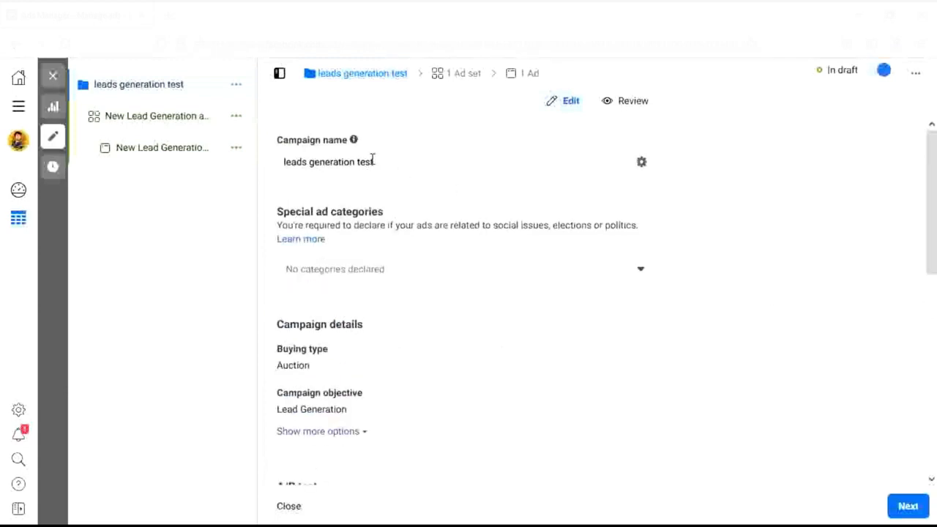
Examine the special ad categories, the buying type and objective in the campaign details, and the A/B test section.
scroll(703, 243, down, 1)
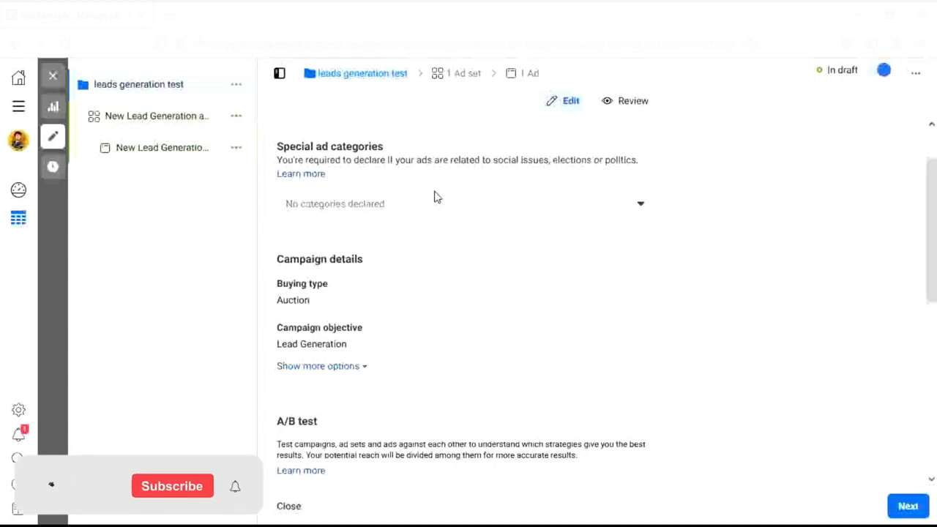
scroll(746, 244, down, 1)
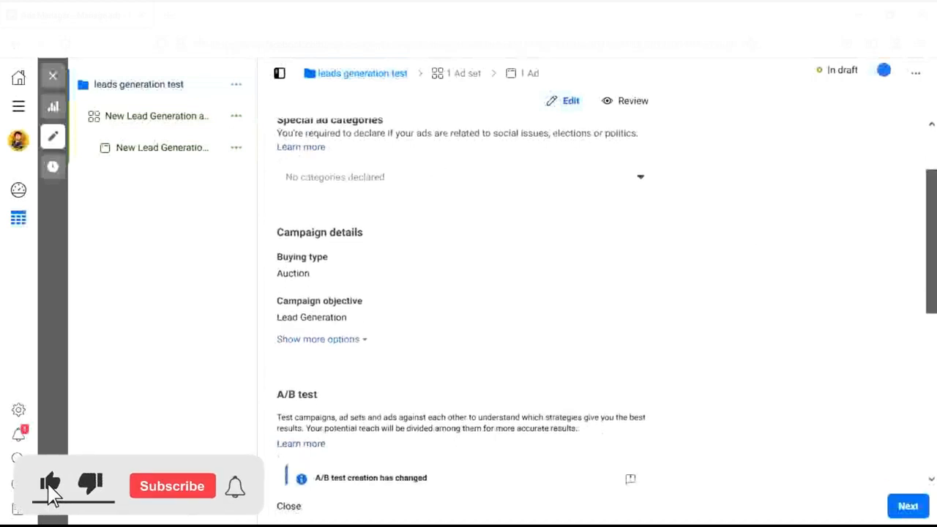
drag(931, 241, 931, 277)
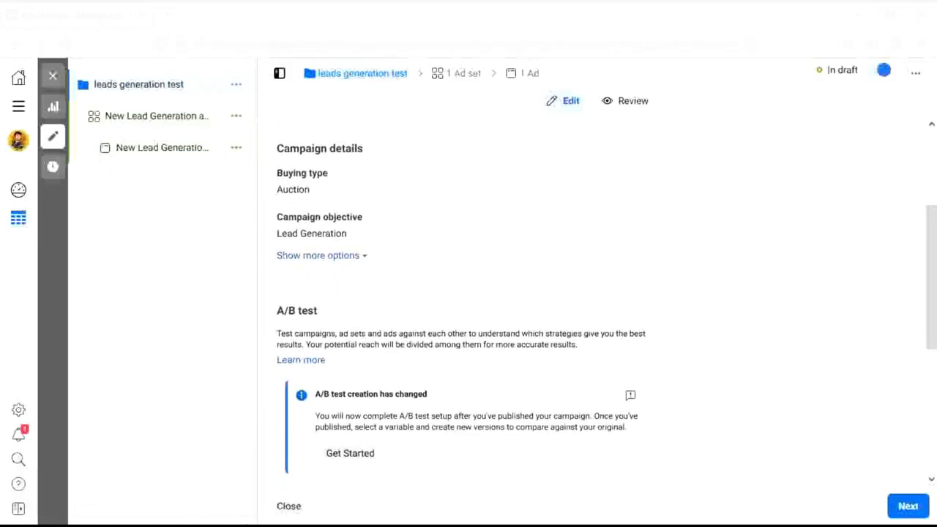
mouse_move(931, 276)
mouse_down()
mouse_move(931, 228)
mouse_move(931, 276)
mouse_up()
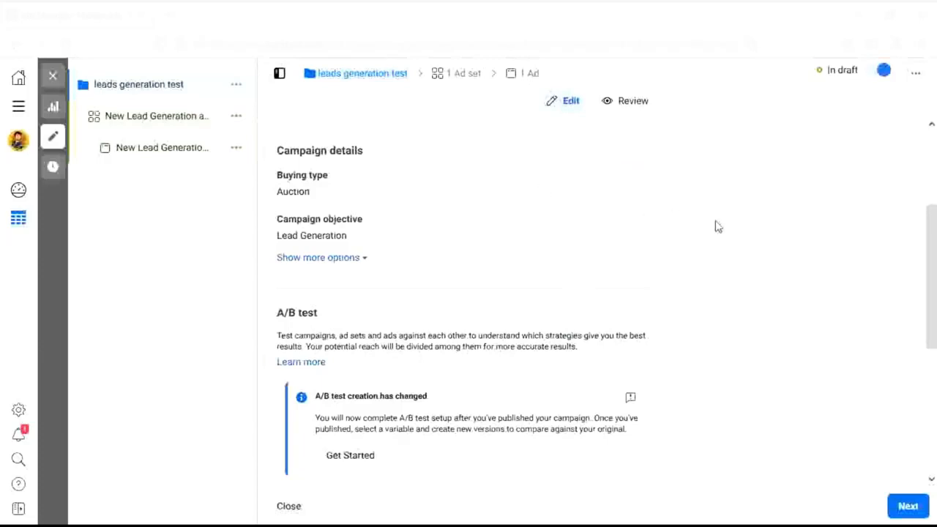
scroll(718, 227, down, 1)
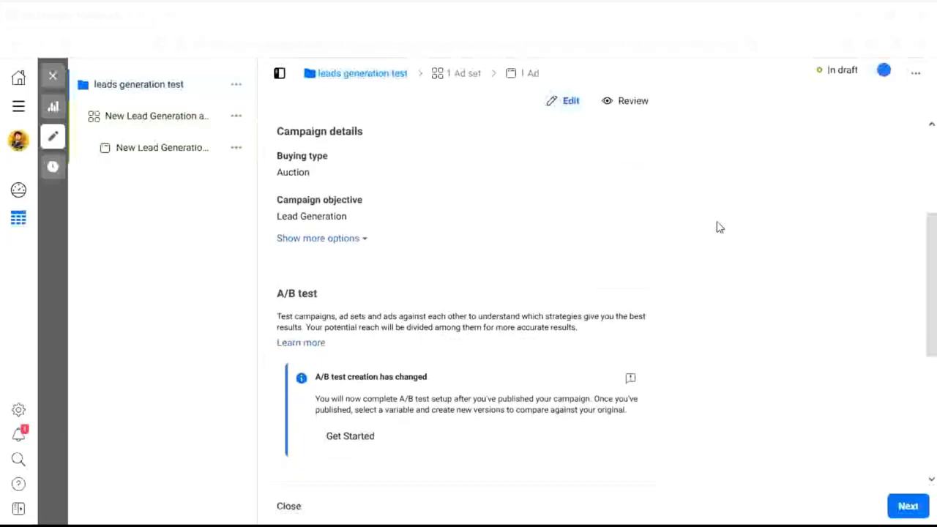
scroll(719, 228, down, 1)
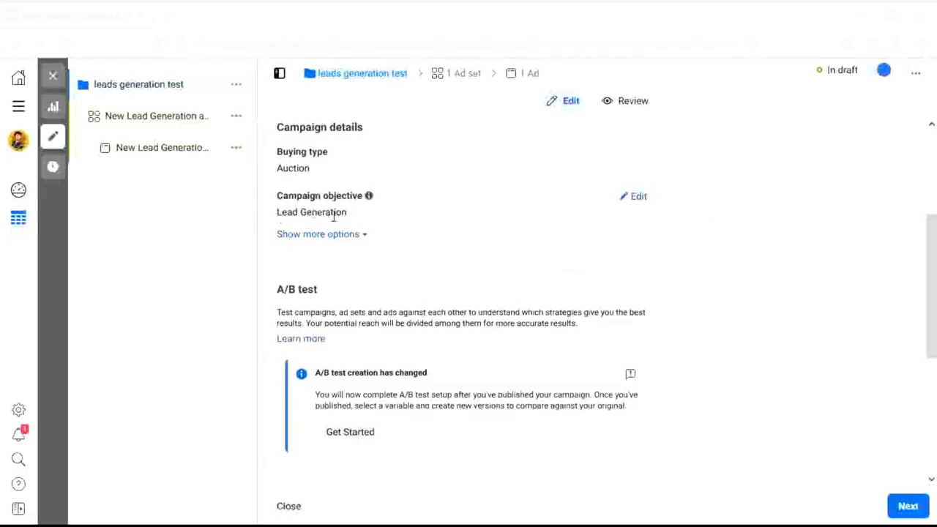
scroll(737, 244, down, 1)
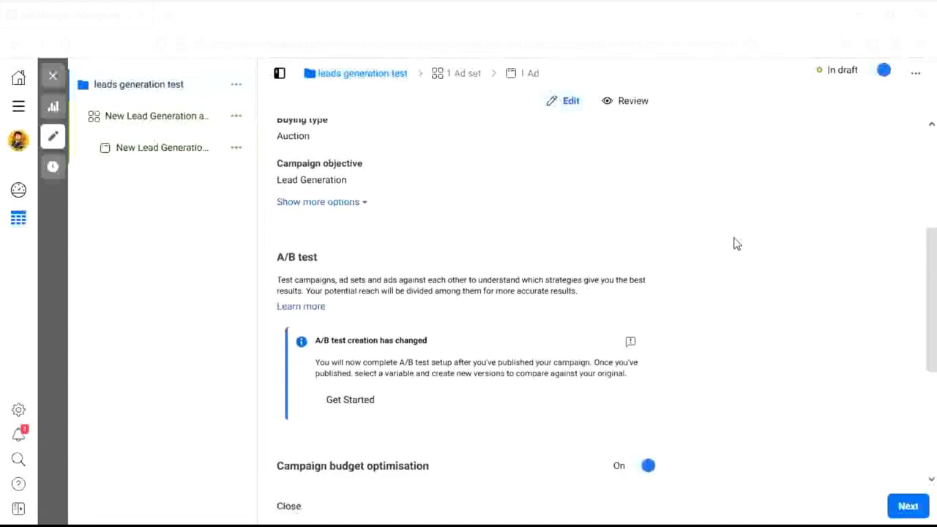
scroll(737, 244, up, 2)
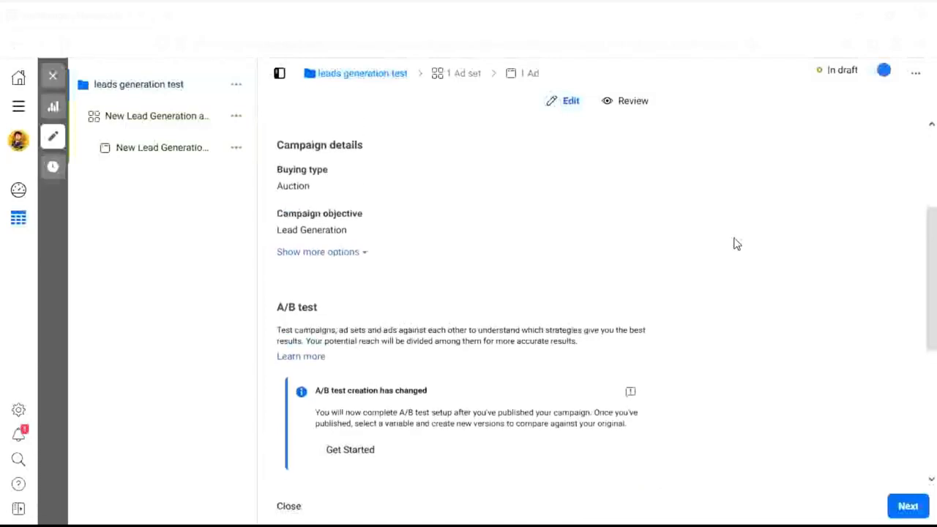
scroll(736, 244, up, 4)
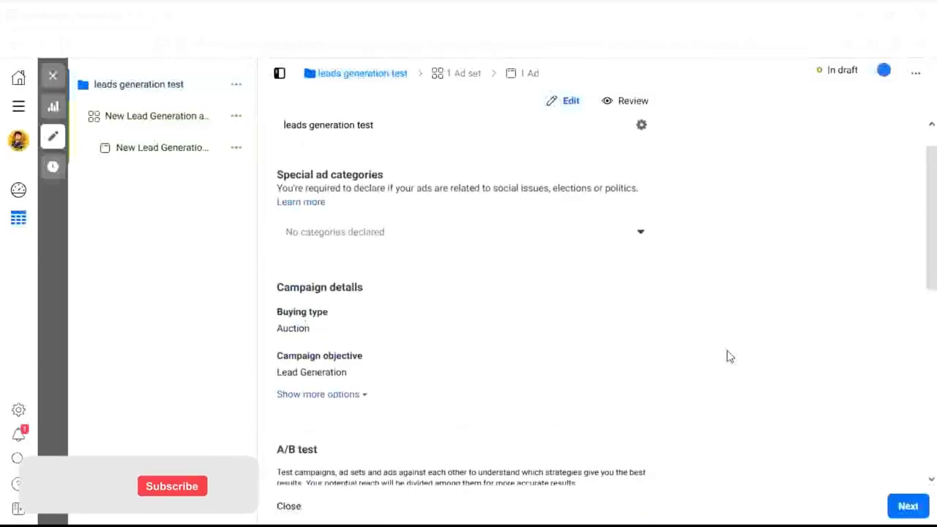
Turn off Campaign budget optimisation for the campaign.
scroll(729, 357, down, 2)
scroll(728, 357, down, 4)
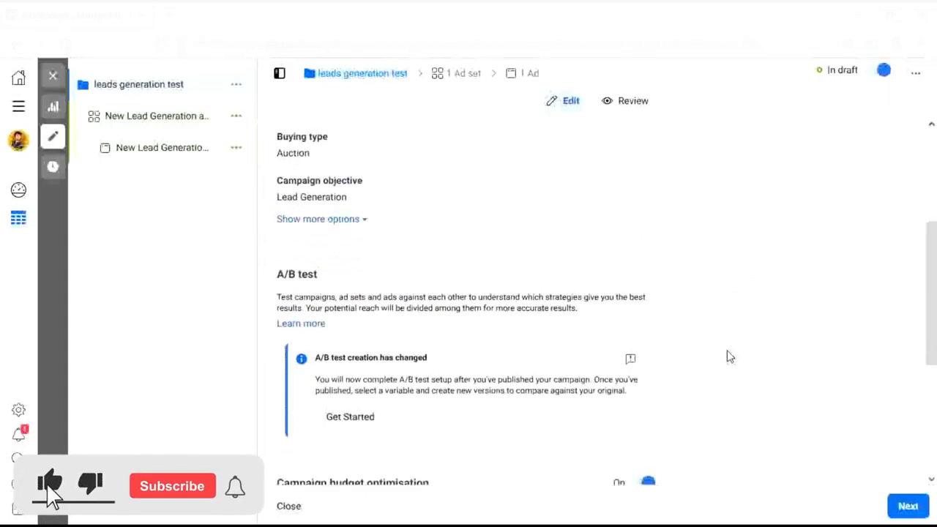
scroll(728, 356, down, 2)
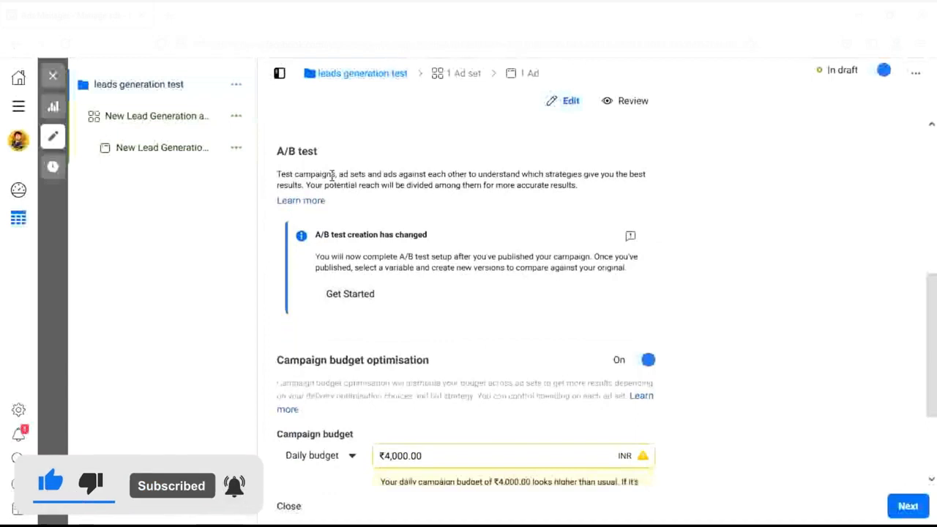
scroll(797, 211, down, 1)
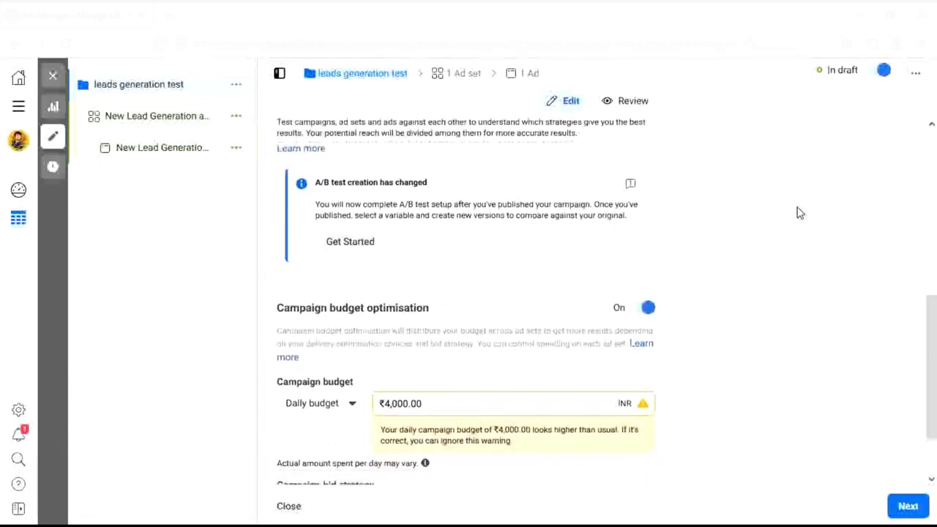
scroll(801, 212, down, 1)
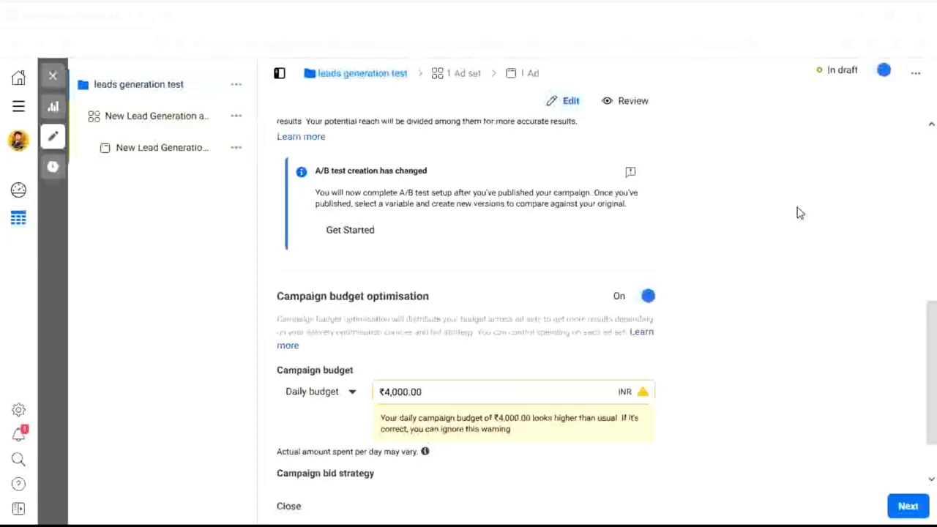
scroll(800, 213, down, 1)
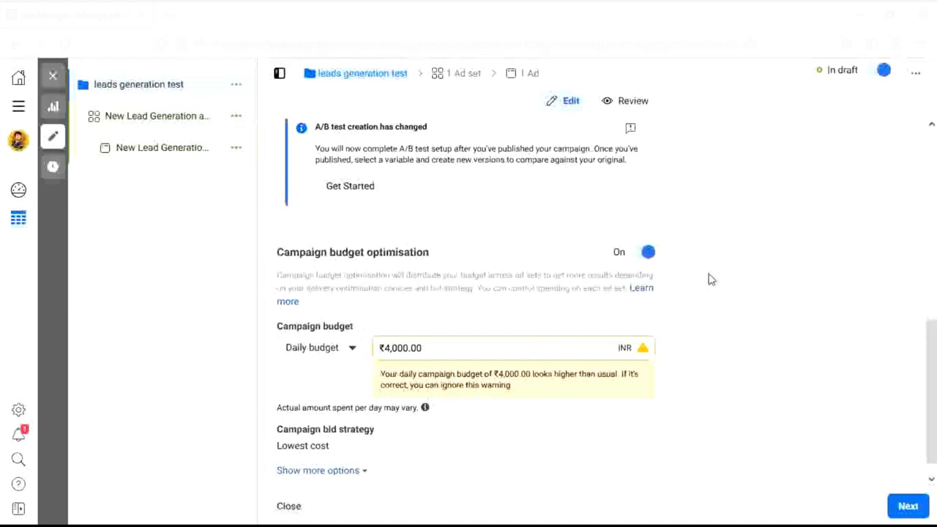
click(648, 252)
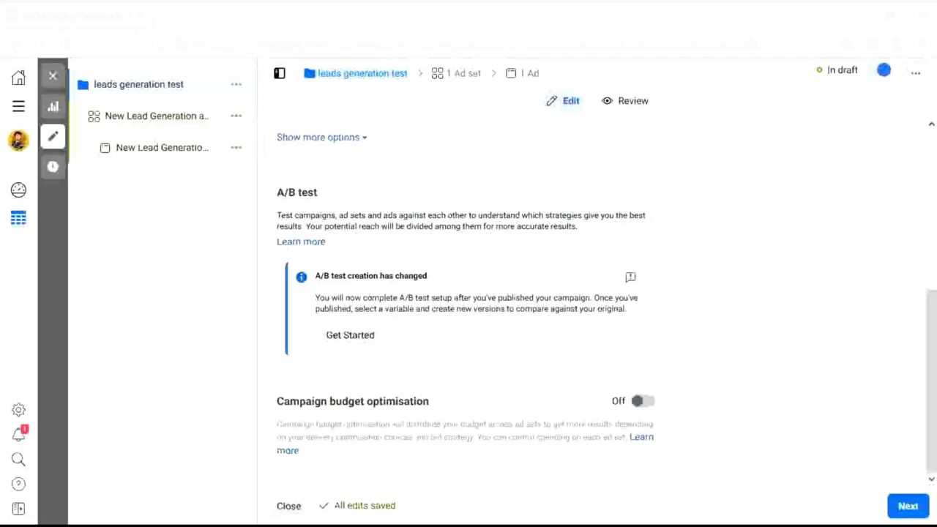
mouse_move(932, 380)
mouse_down()
mouse_move(932, 231)
mouse_move(932, 385)
mouse_up()
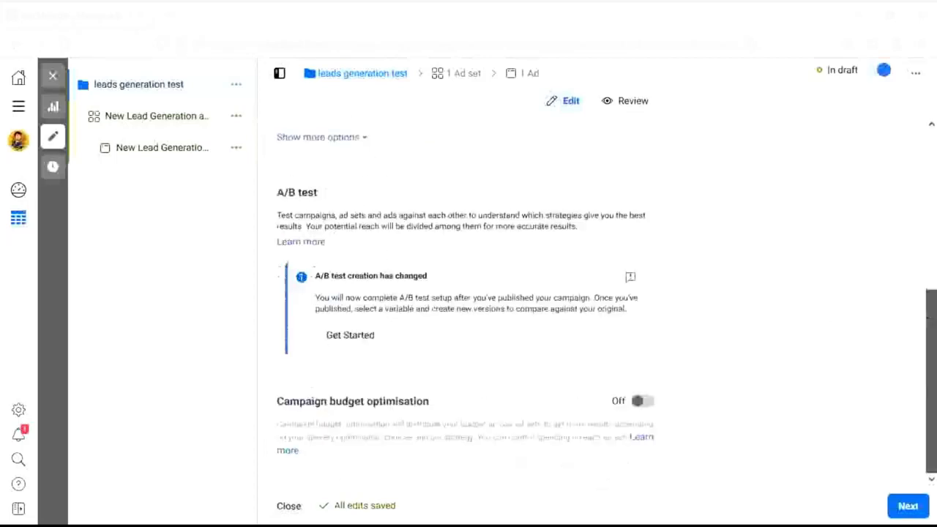
Continue to the ad set settings and look over the lead method and Facebook Page sections.
click(909, 509)
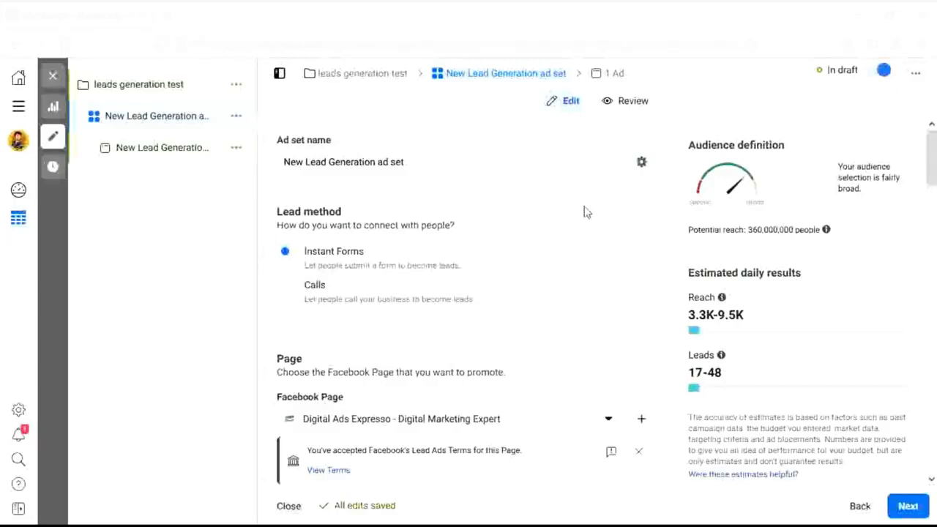
drag(931, 170, 932, 177)
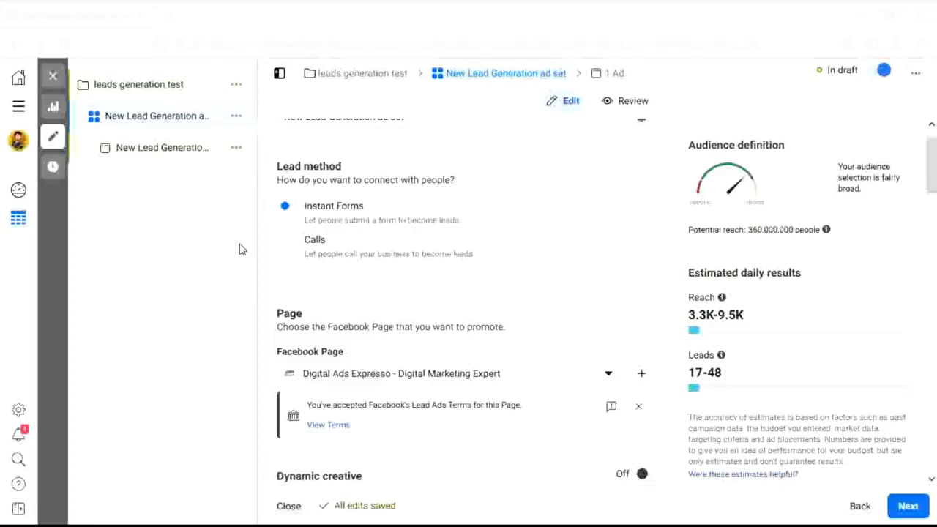
scroll(427, 301, down, 2)
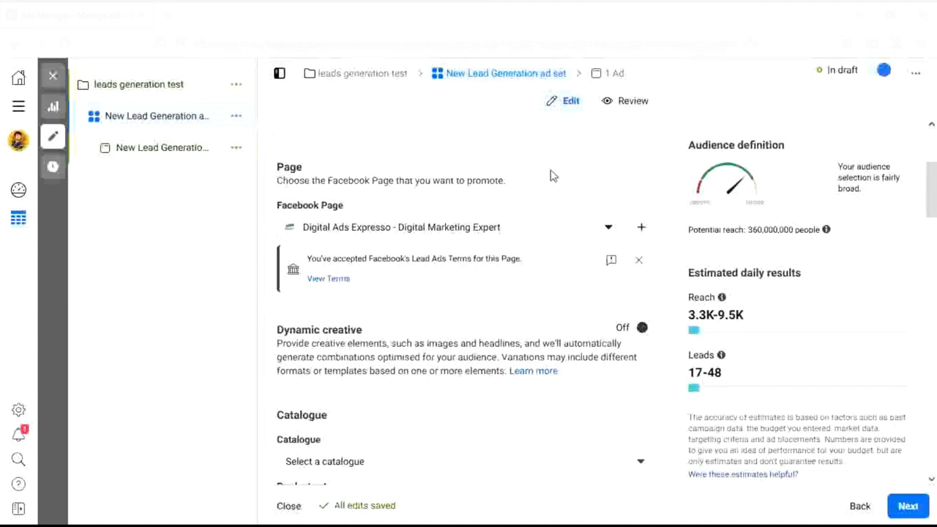
scroll(552, 176, down, 1)
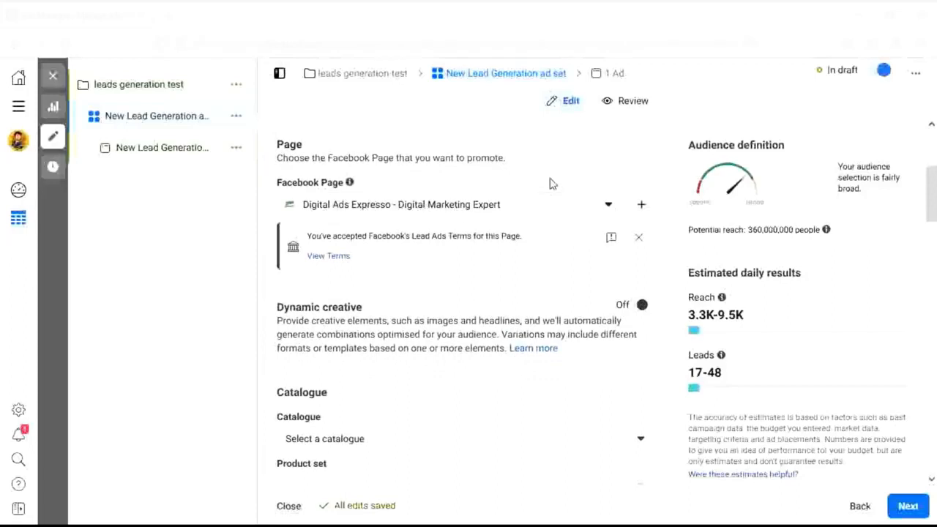
scroll(551, 183, down, 2)
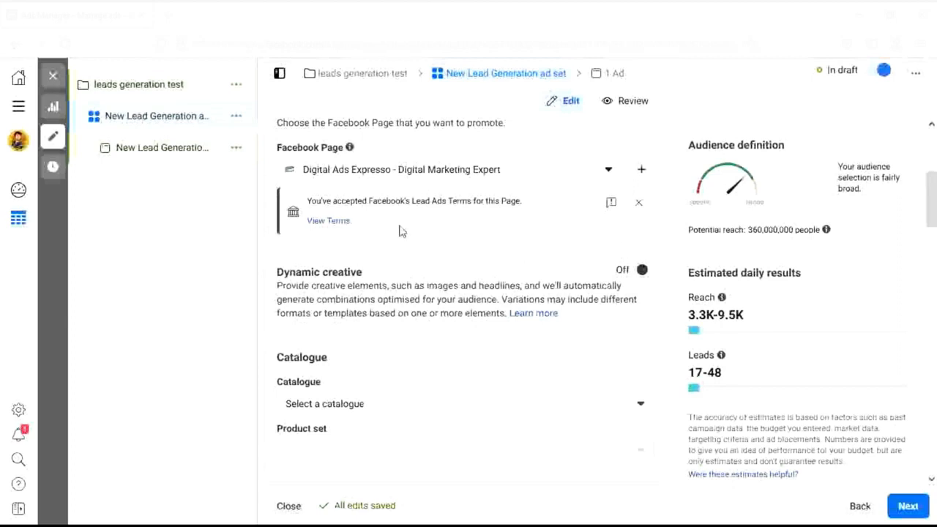
Open the Lead Ads Terms for the Facebook Page, skim them, and return to the ad set settings.
click(331, 223)
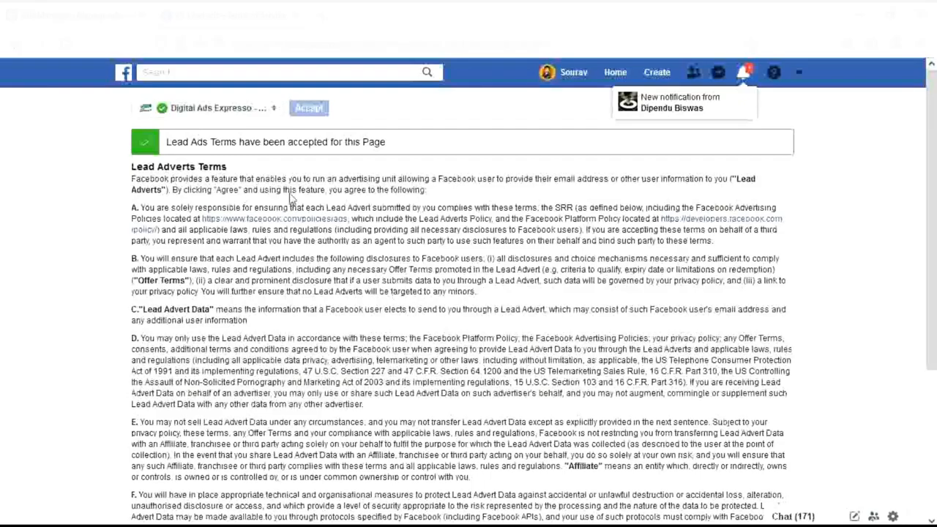
scroll(297, 333, down, 5)
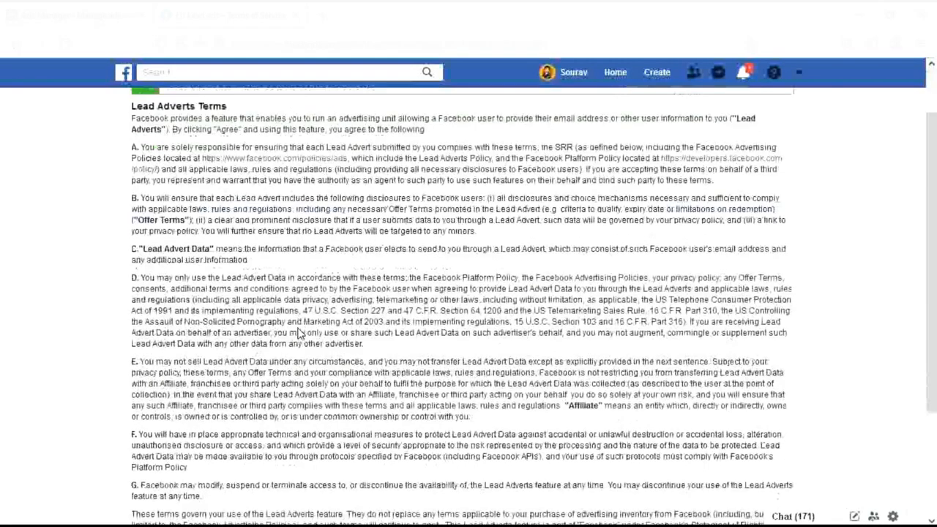
scroll(297, 334, up, 5)
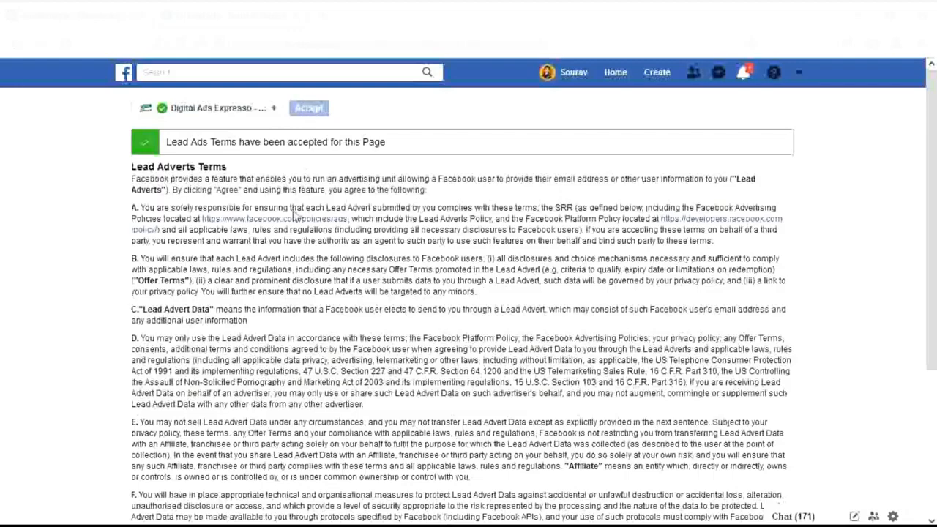
scroll(284, 264, down, 5)
scroll(283, 267, up, 5)
click(76, 15)
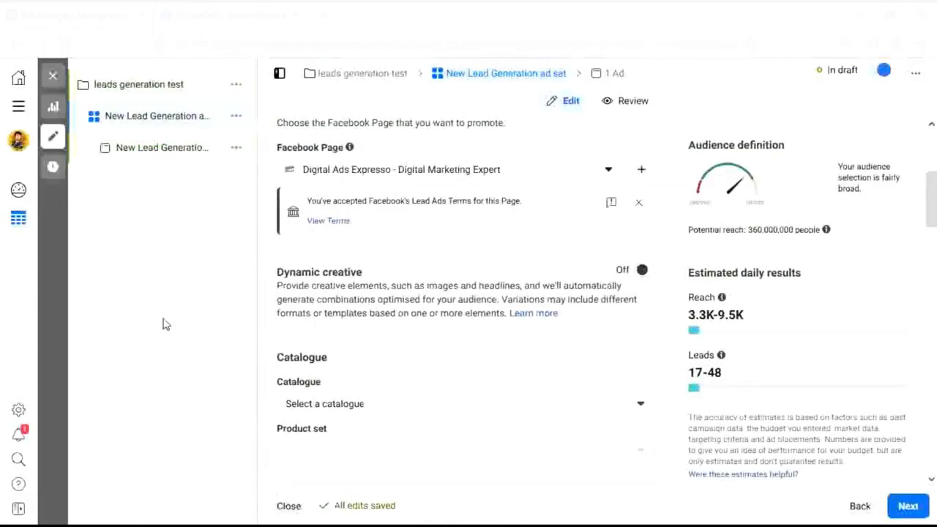
Set the ad set's daily budget to ₹200.00 in the budget and schedule section.
scroll(397, 346, down, 1)
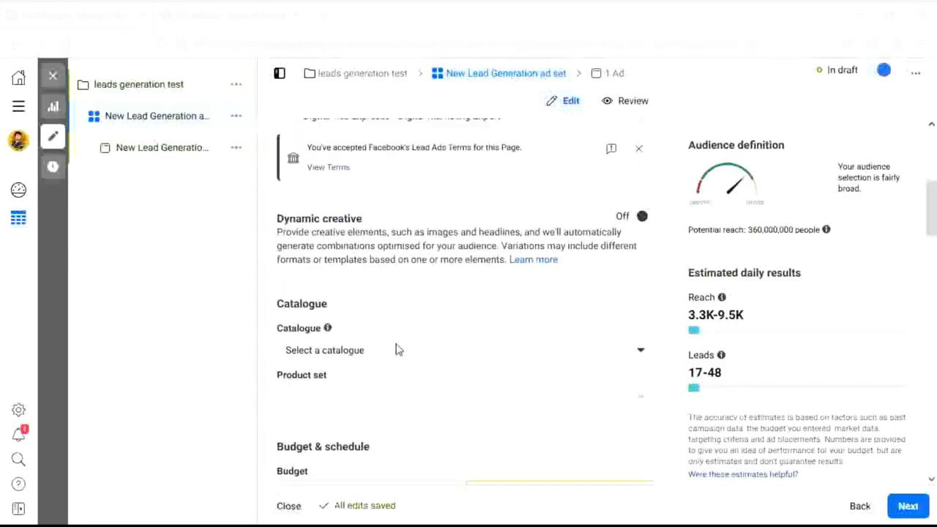
scroll(398, 350, down, 1)
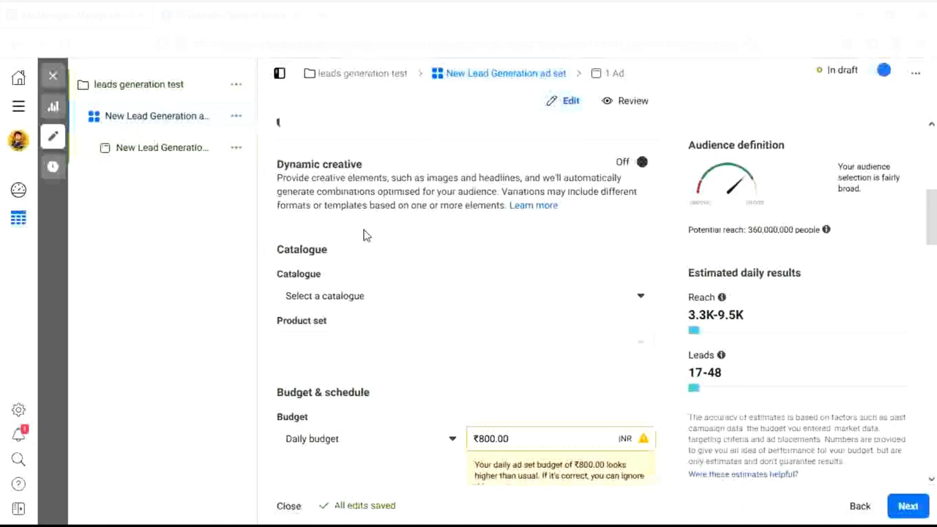
scroll(366, 235, down, 1)
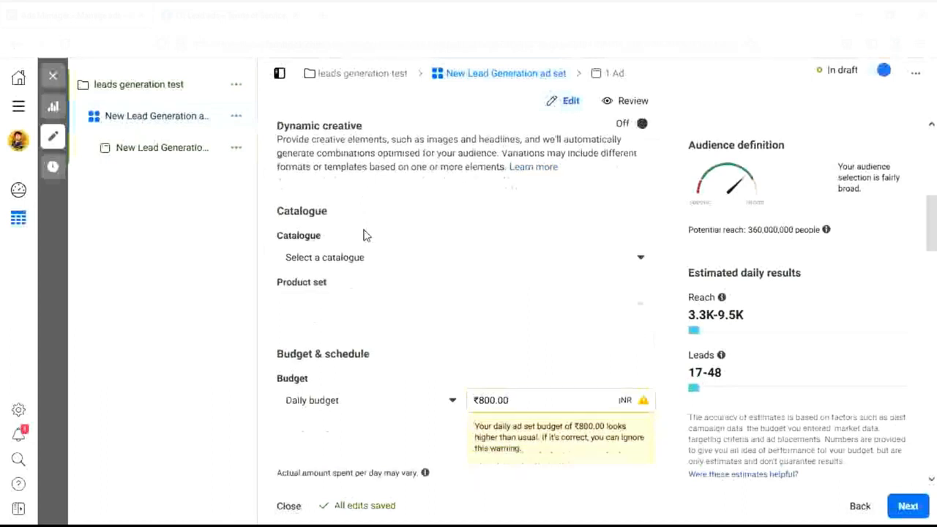
scroll(366, 235, down, 1)
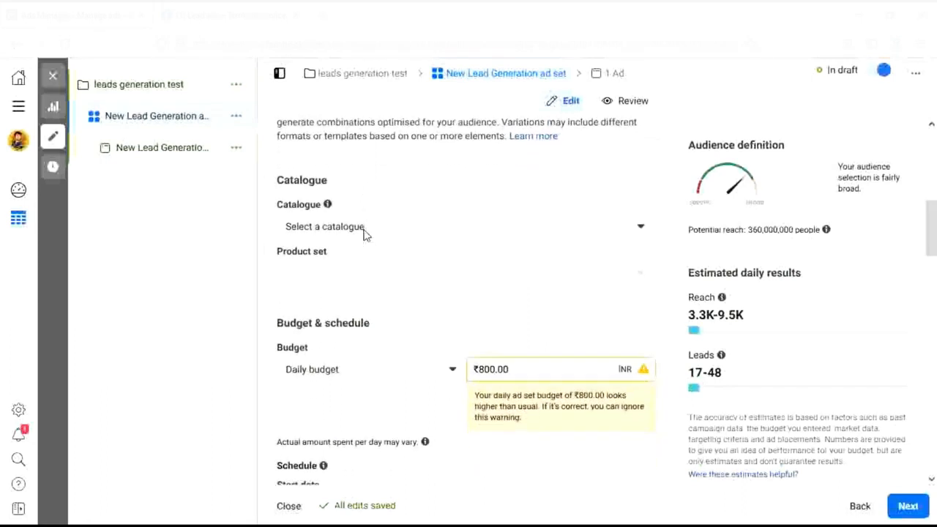
scroll(425, 190, down, 1)
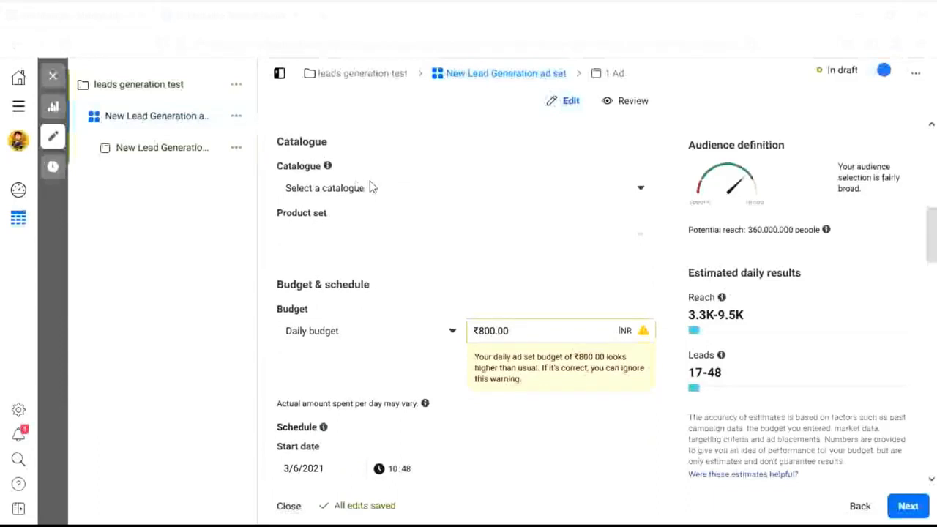
scroll(369, 187, down, 3)
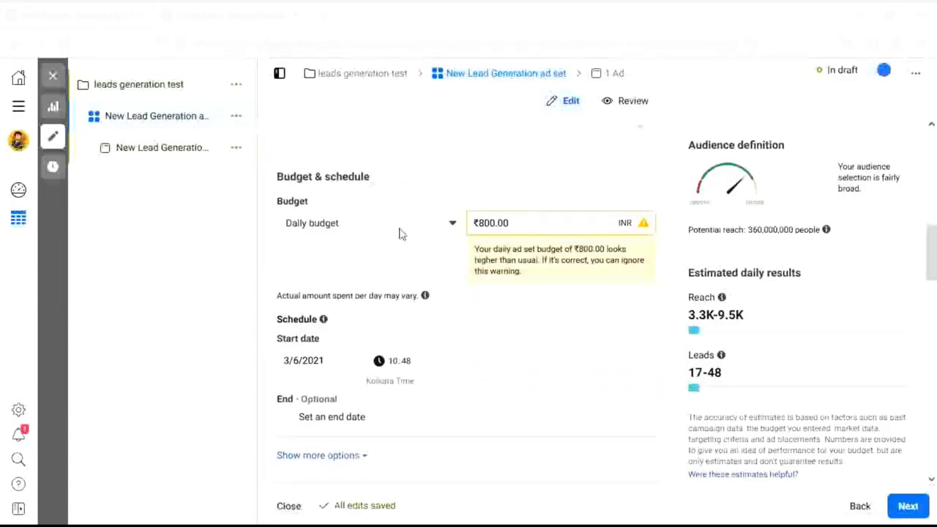
click(495, 224)
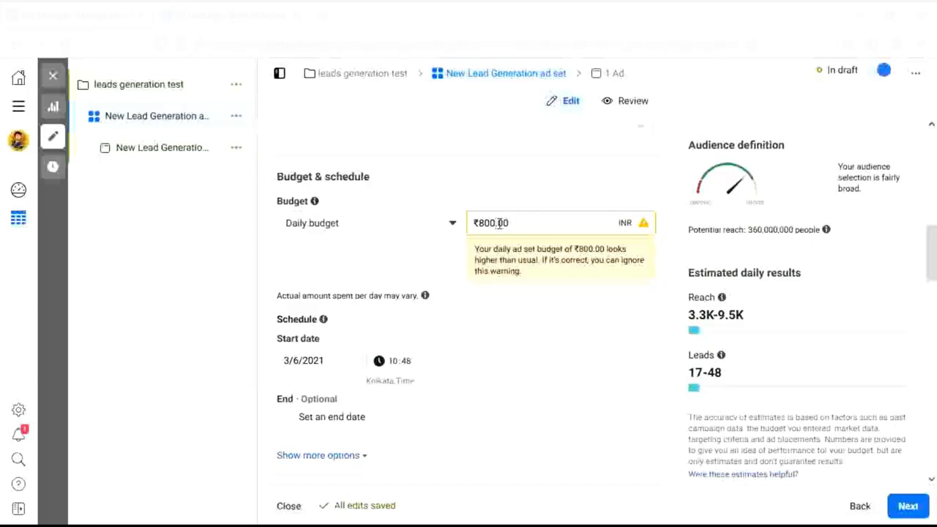
key(BackSpace)
key(BackSpace)
key(BackSpace)
text(200)
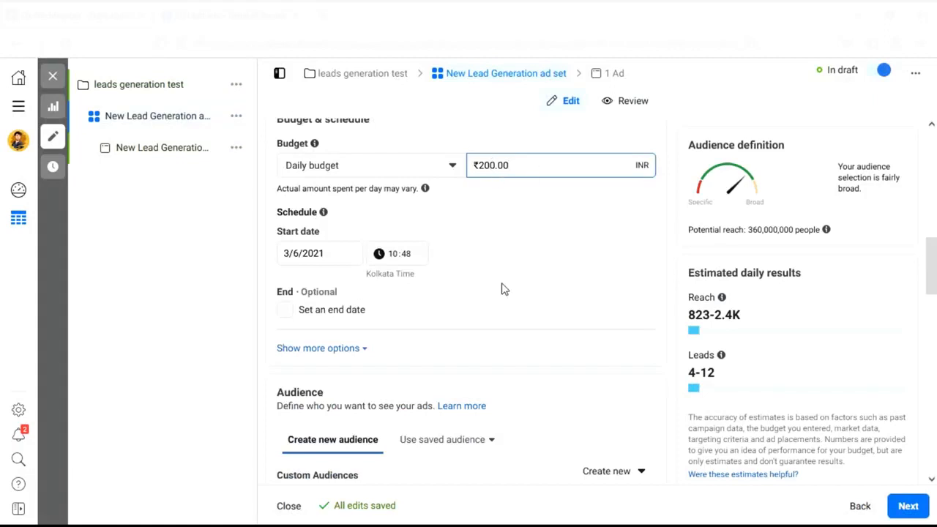
click(535, 199)
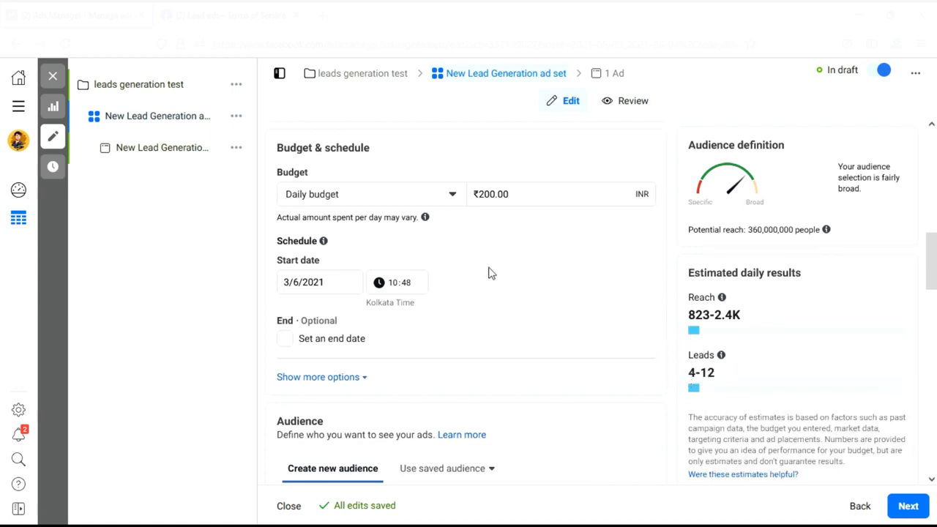
Examine the ad set's schedule with its start date and optional end date, and the estimated daily reach and leads.
scroll(491, 273, down, 4)
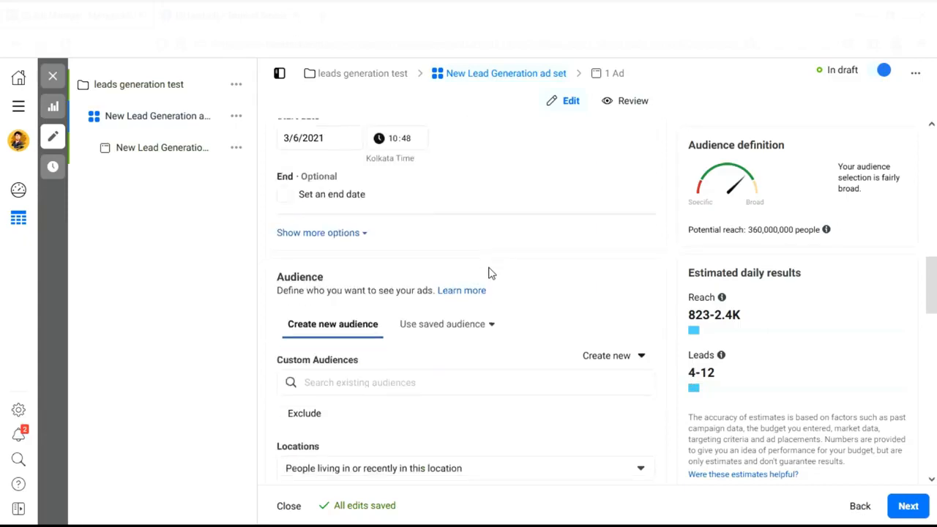
scroll(498, 267, up, 3)
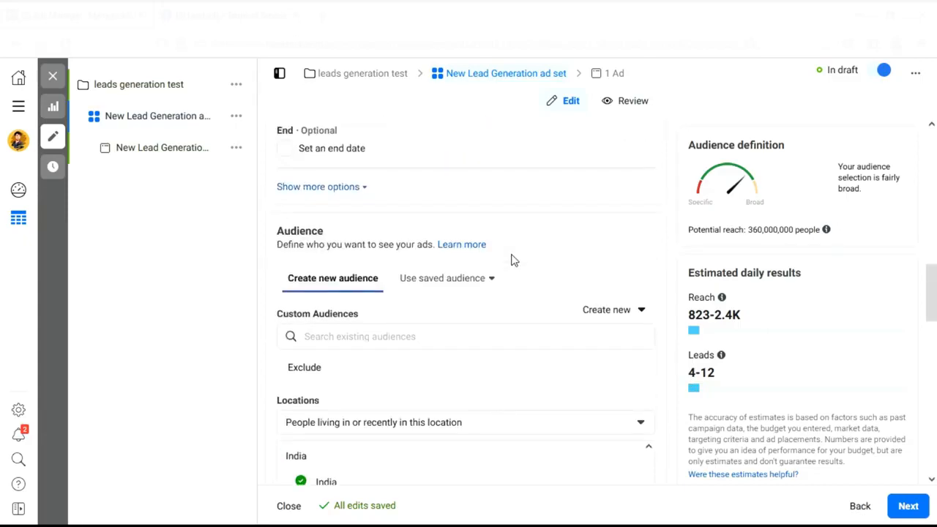
scroll(522, 279, up, 1)
scroll(572, 259, up, 2)
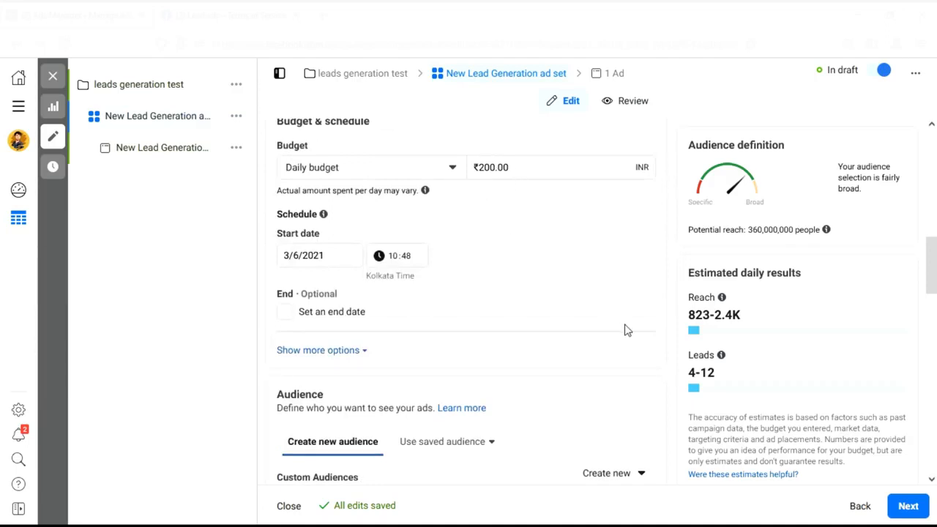
mouse_move(725, 358)
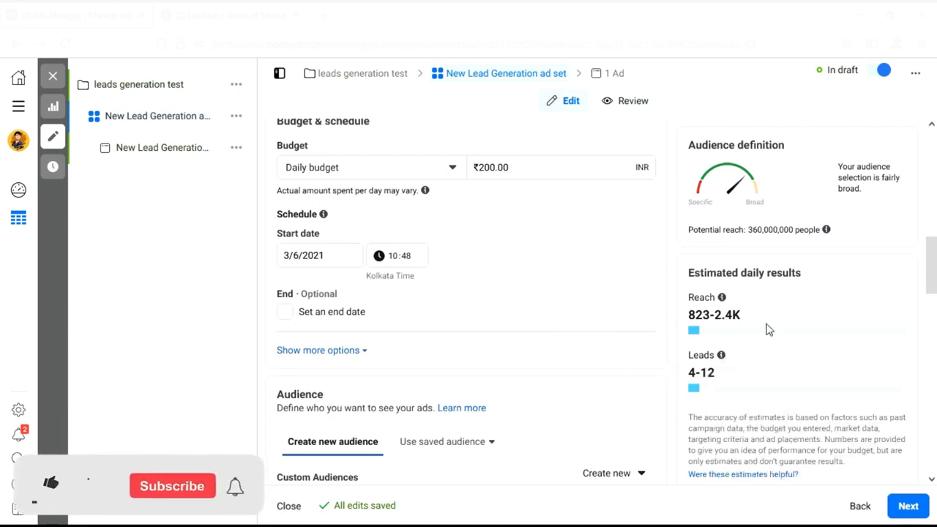
scroll(767, 329, down, 1)
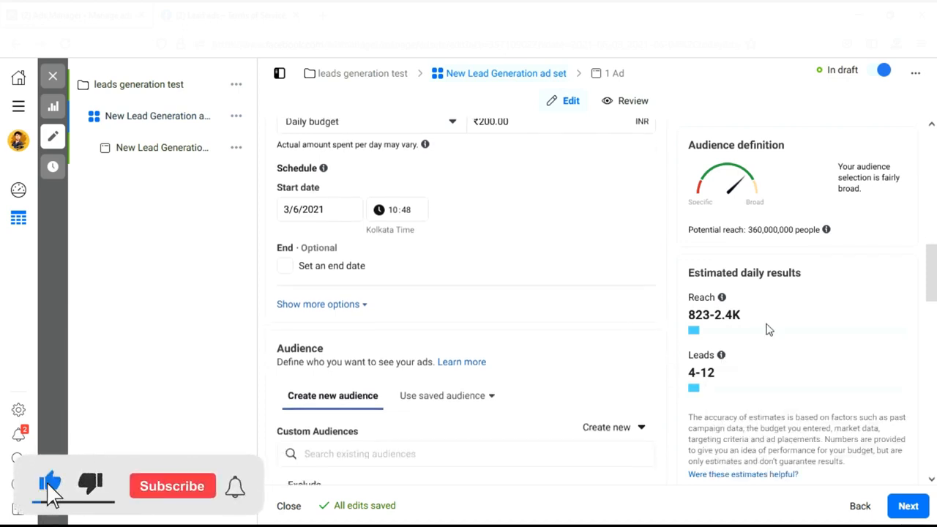
scroll(596, 288, up, 1)
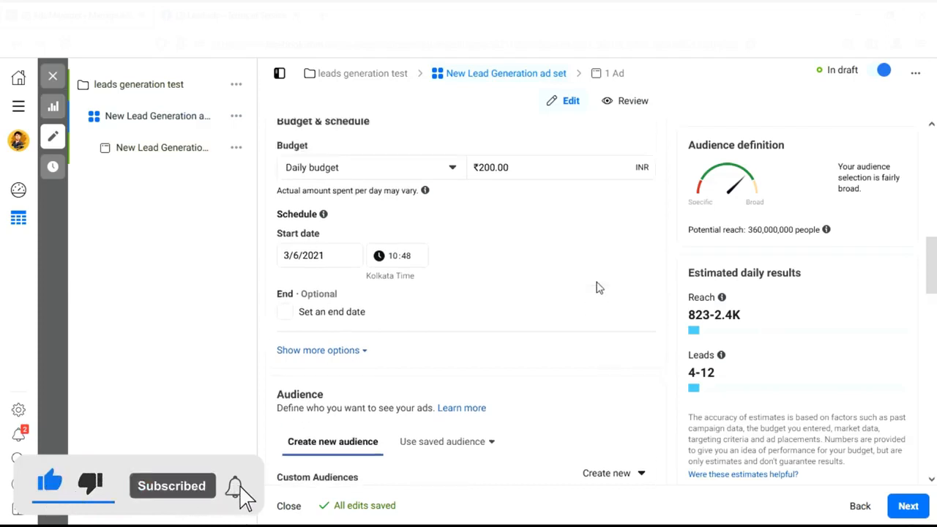
scroll(596, 288, down, 1)
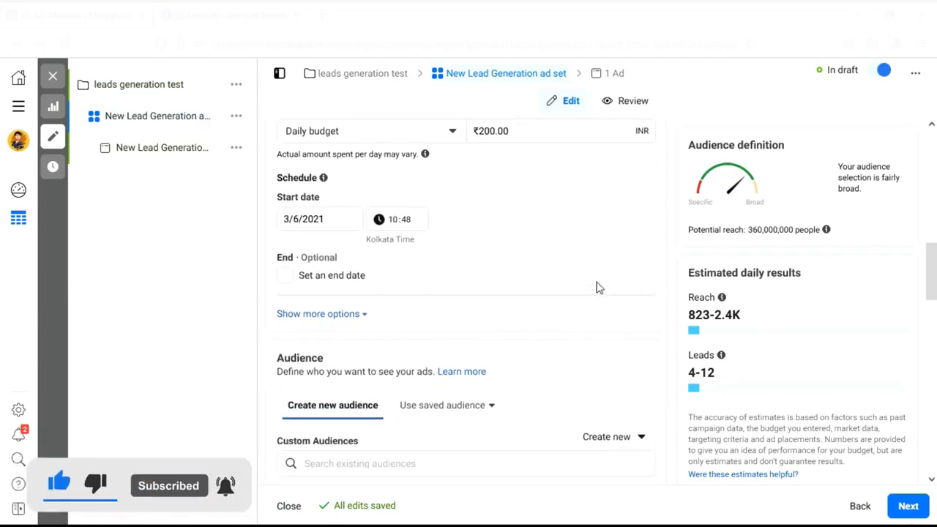
scroll(596, 288, down, 1)
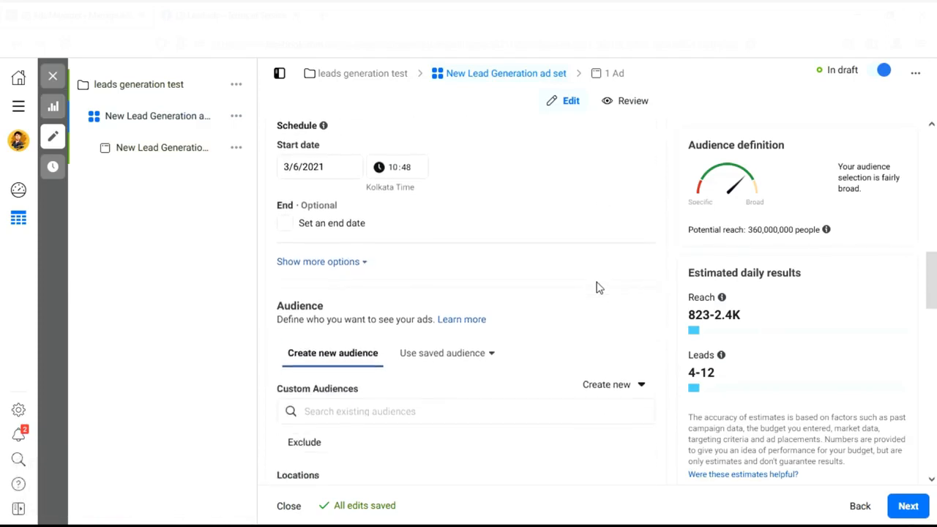
scroll(597, 287, up, 2)
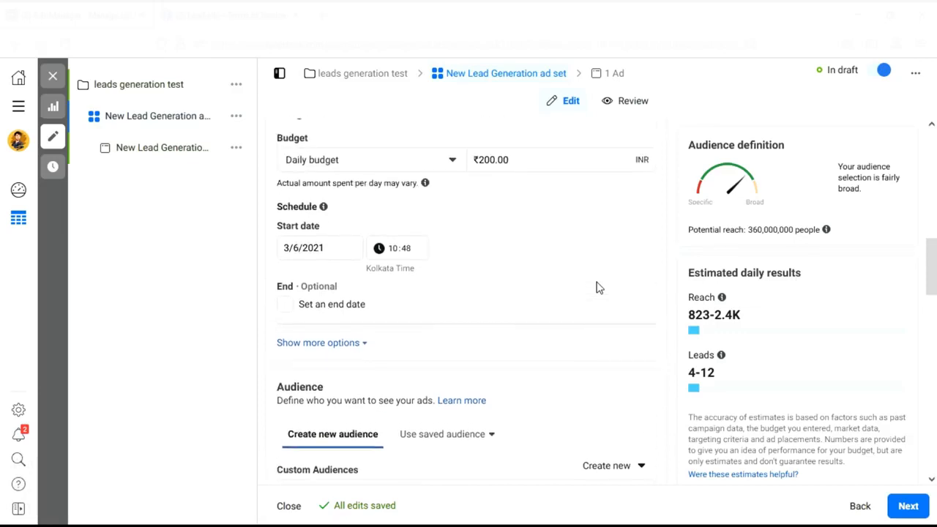
mouse_move(324, 208)
scroll(557, 255, down, 1)
Review the ad set's audience section and remove India from the targeted locations.
scroll(556, 255, down, 5)
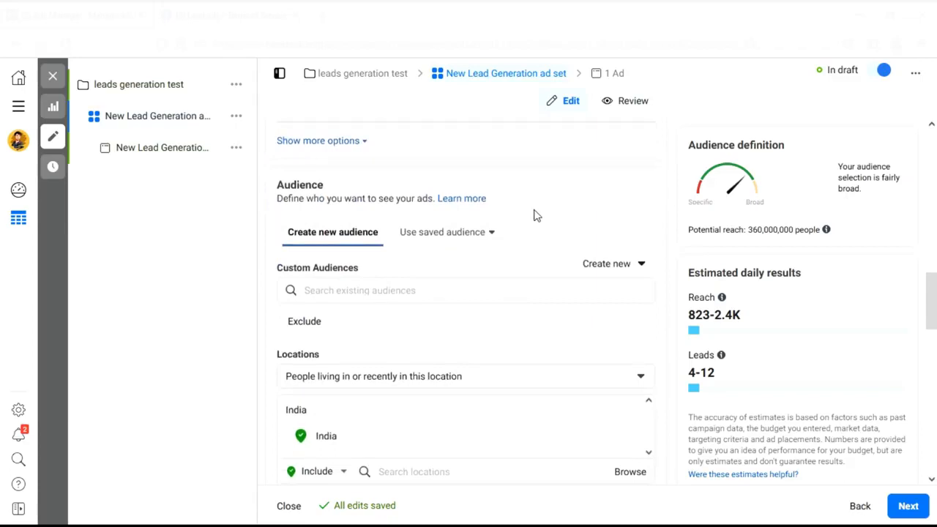
scroll(534, 215, down, 1)
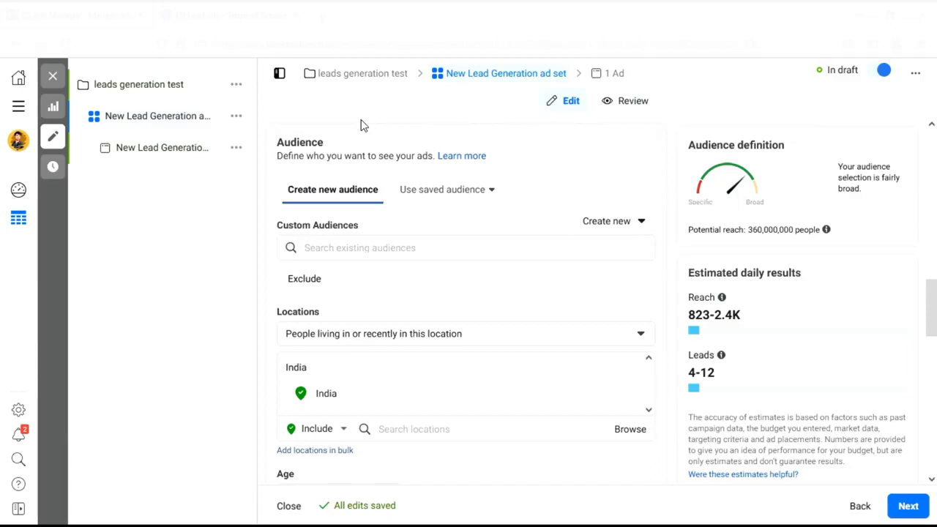
scroll(351, 163, down, 3)
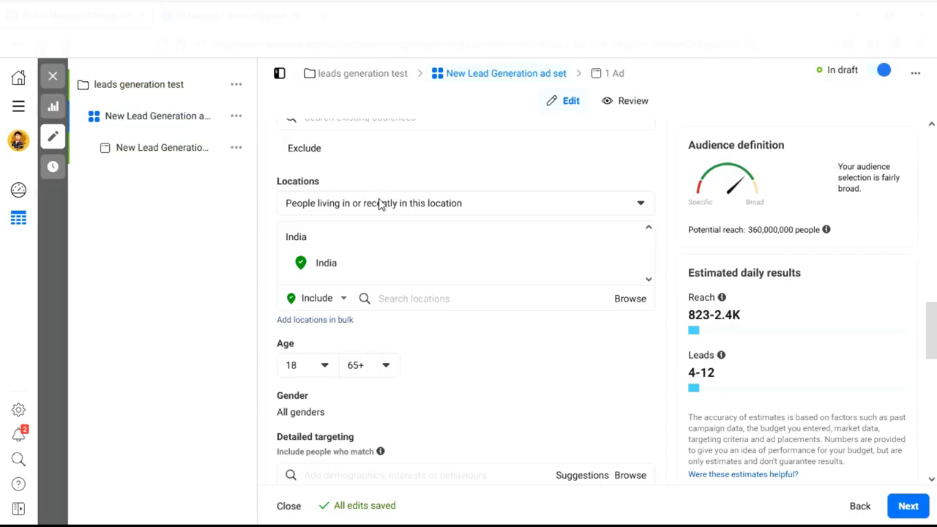
scroll(379, 205, up, 1)
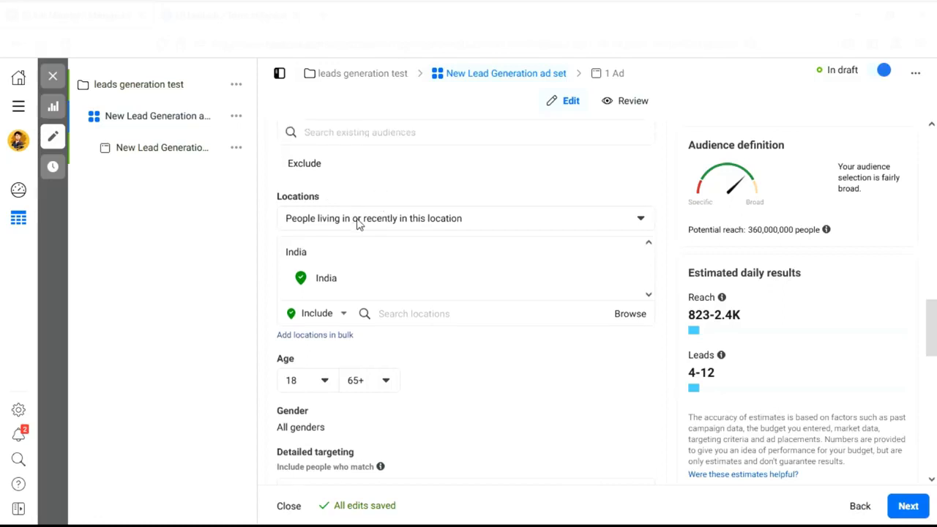
scroll(404, 193, up, 2)
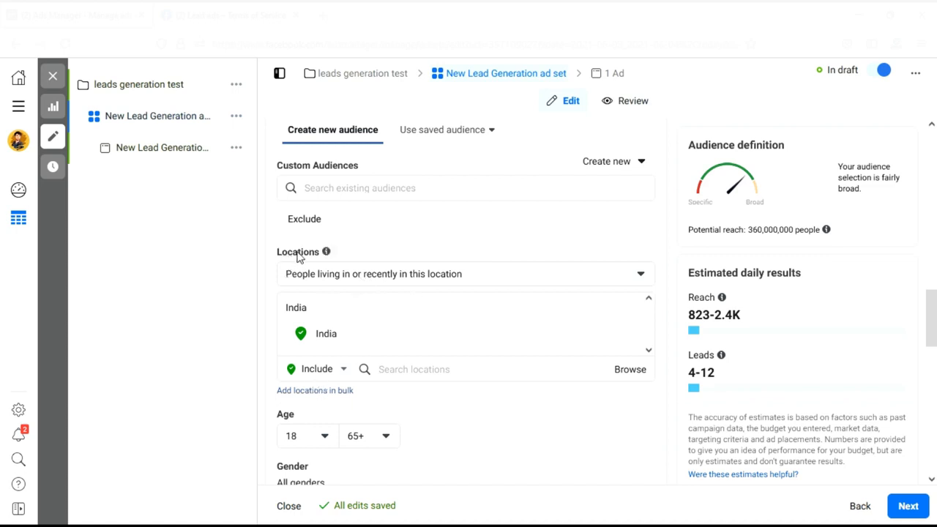
mouse_move(629, 334)
click(621, 335)
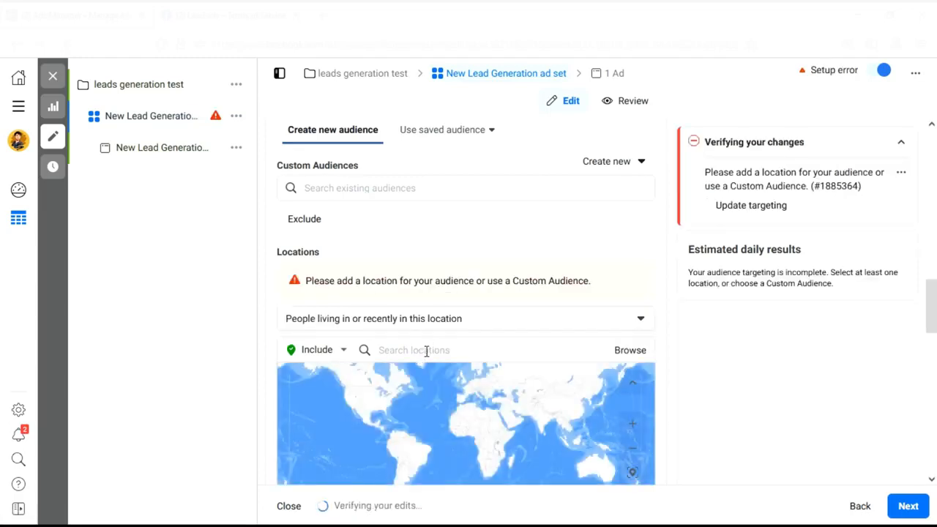
Search the audience locations for Kolkata and include Kolkata, West Bengal, India.
click(427, 351)
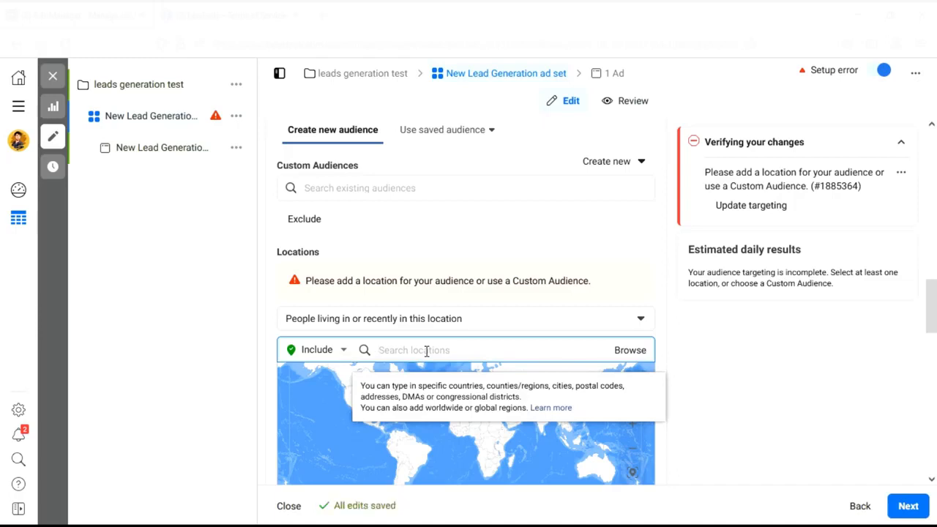
text(ko)
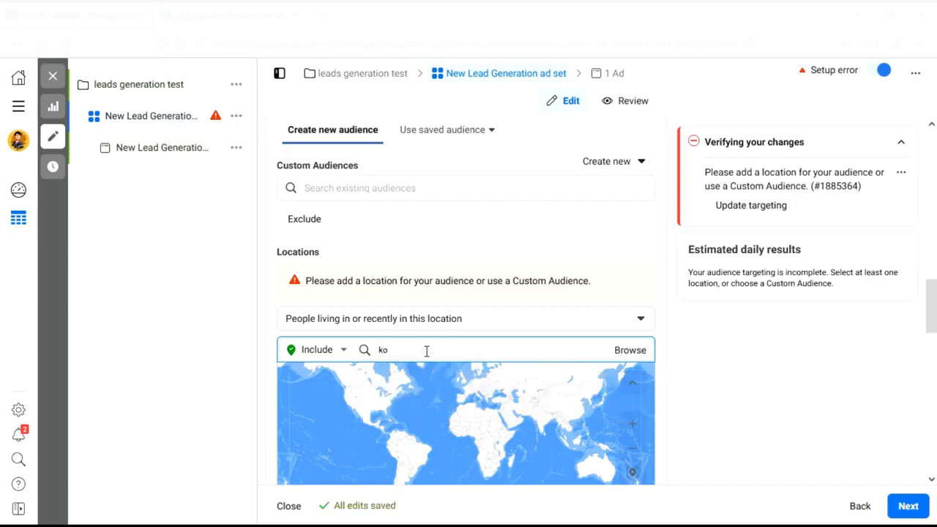
text(lka)
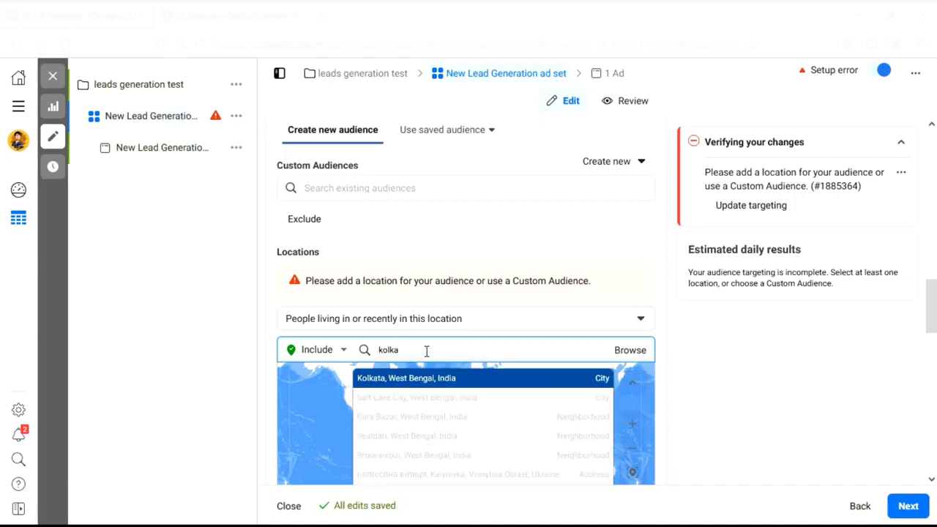
key(BackSpace)
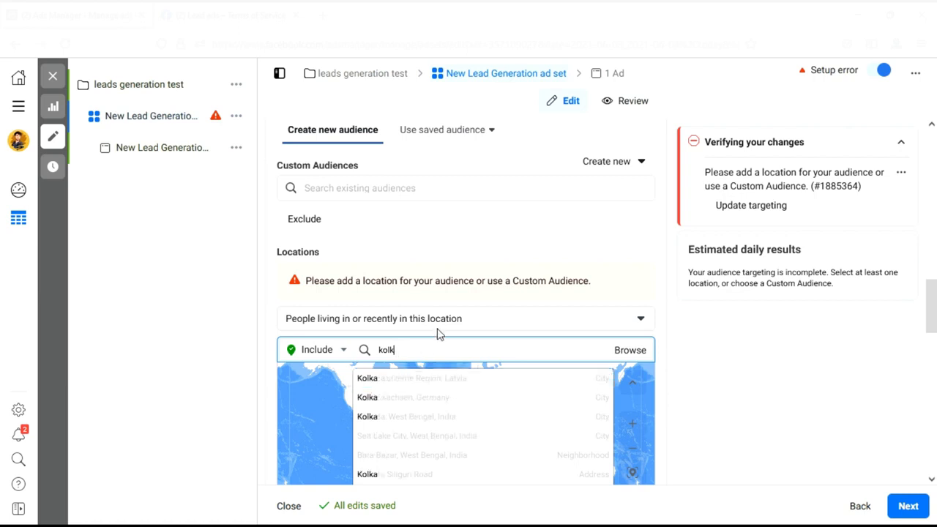
click(390, 379)
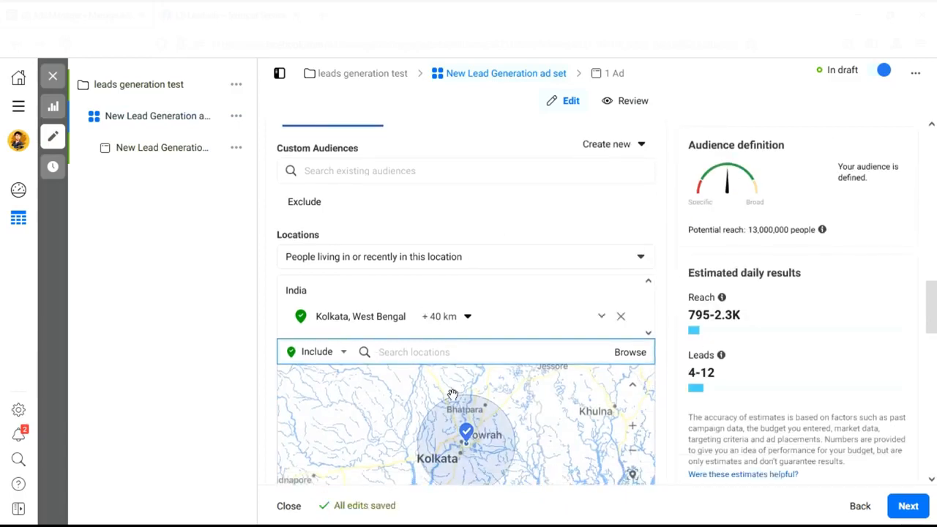
Set the targeting radius around Kolkata to 20 km, keeping the cities within radius option.
scroll(457, 421, down, 2)
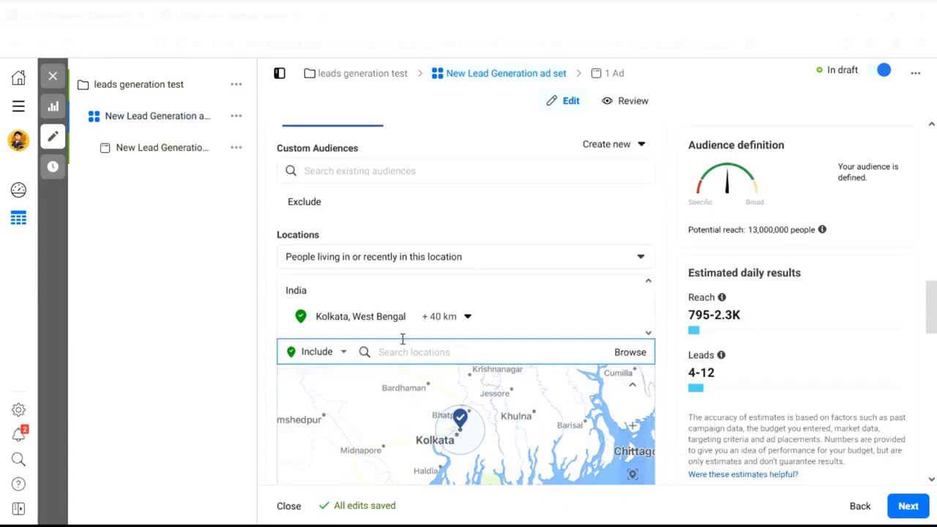
click(470, 319)
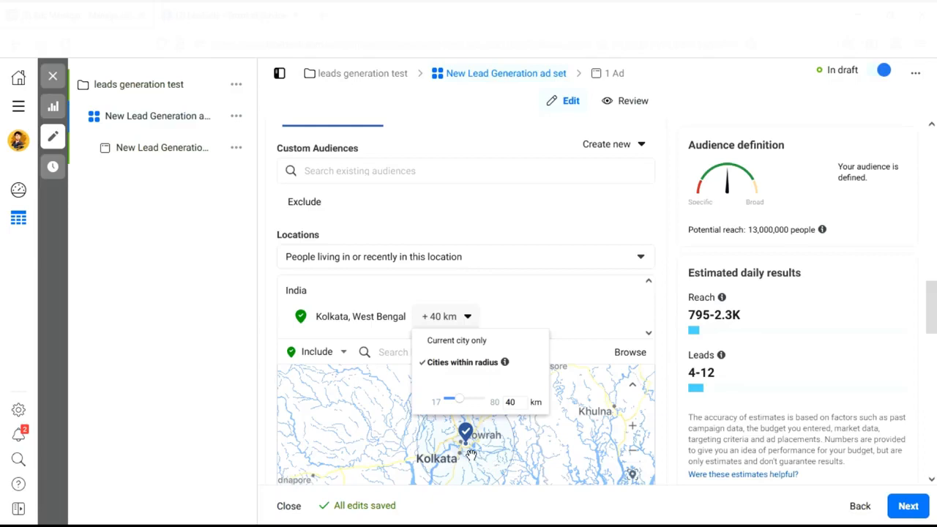
scroll(471, 455, up, 1)
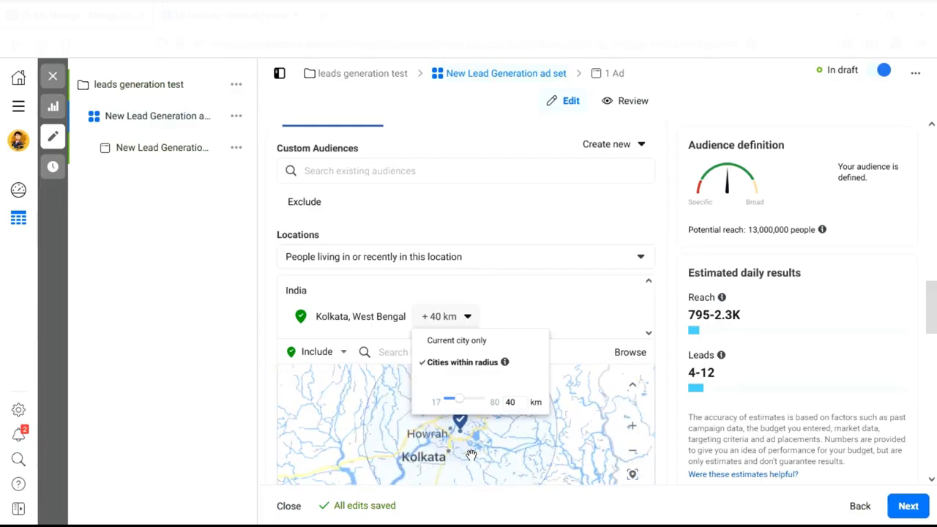
scroll(471, 454, up, 1)
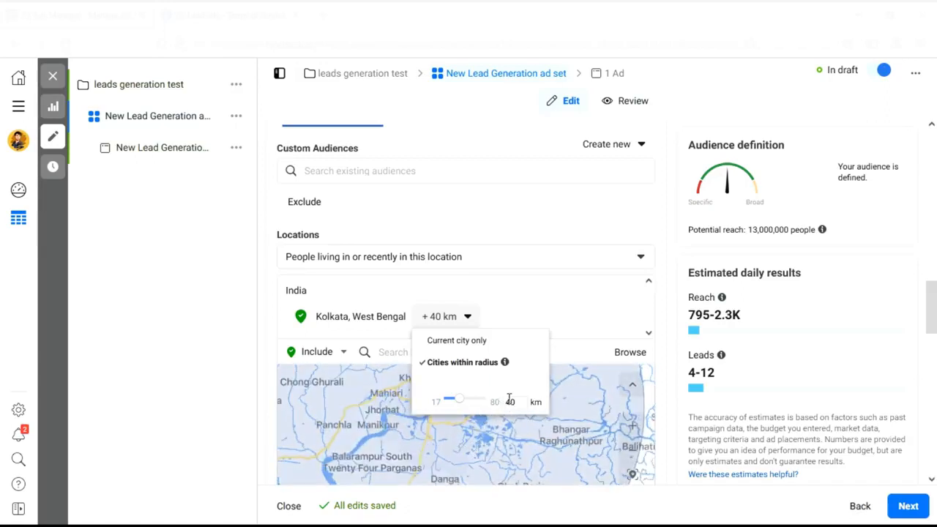
drag(515, 400, 498, 401)
text(20)
key(Return)
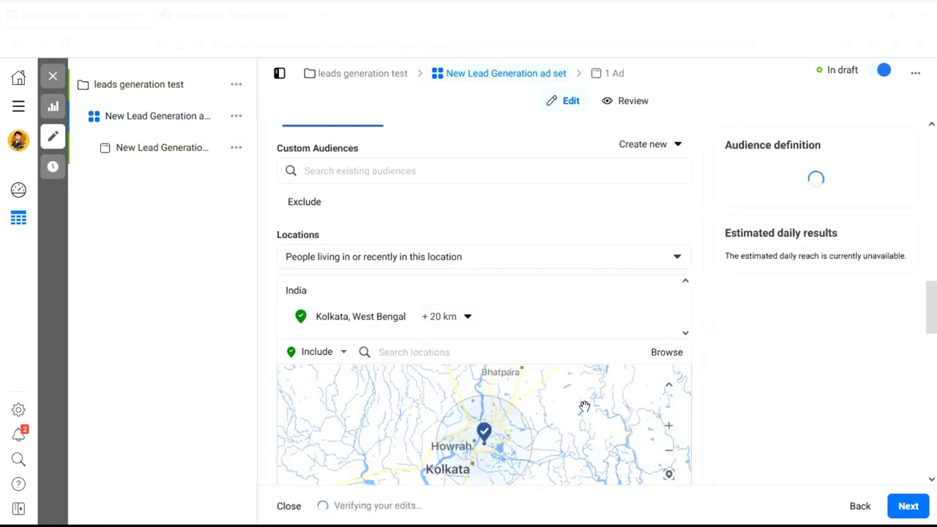
Check the targeted area on the map and limit the location audience to "People living in this location".
scroll(510, 451, down, 2)
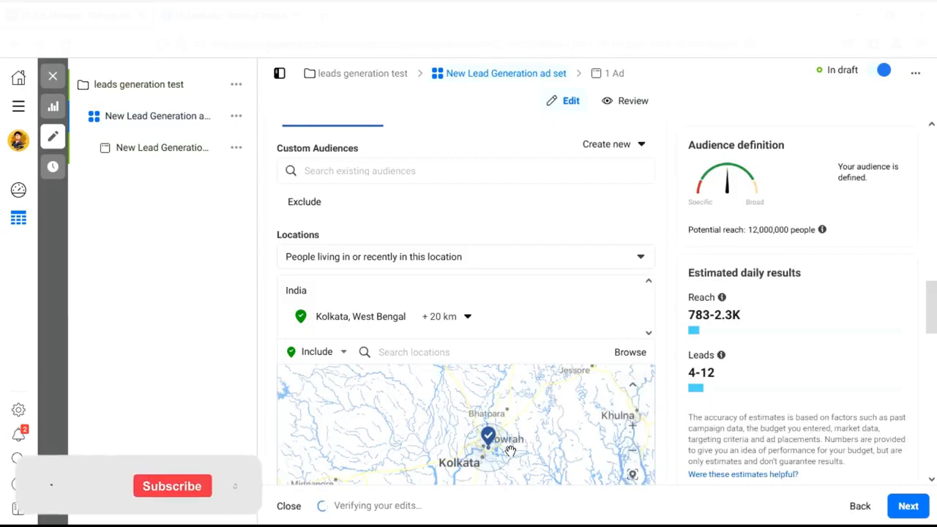
scroll(508, 451, down, 1)
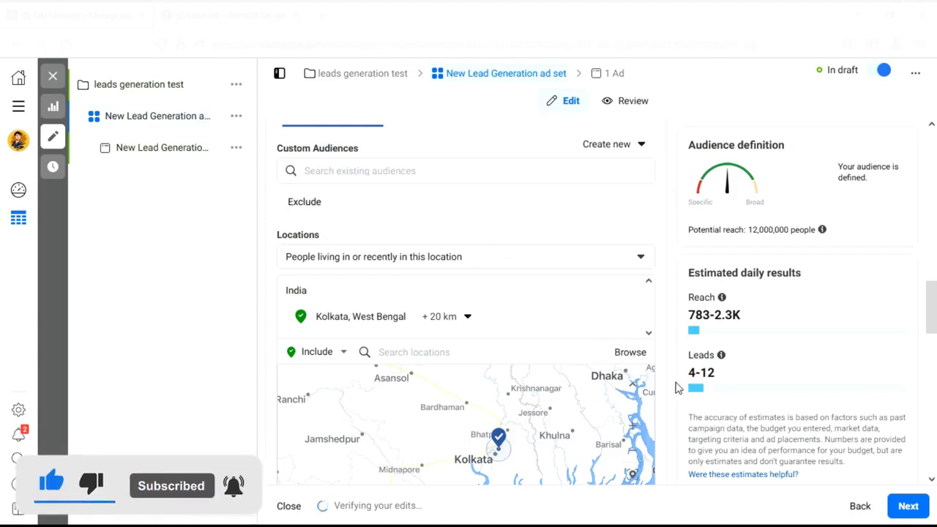
scroll(444, 248, down, 1)
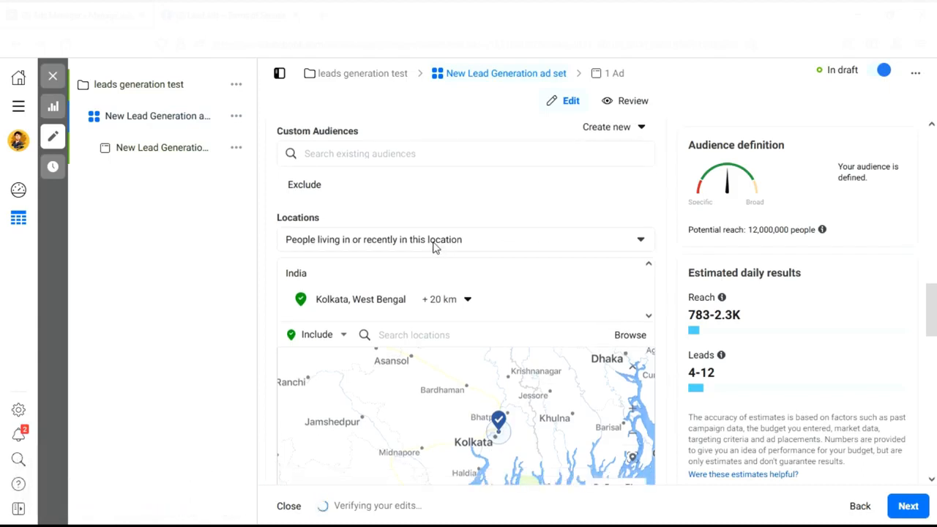
click(433, 244)
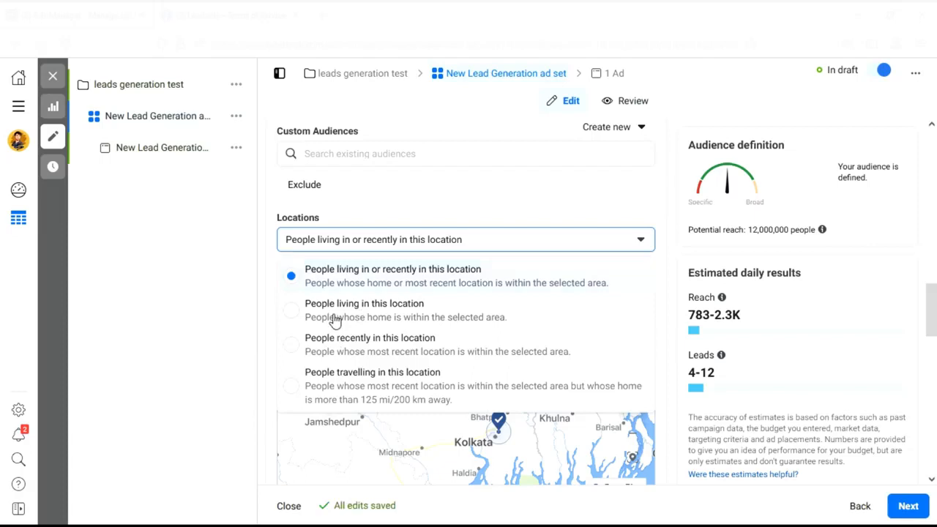
click(335, 310)
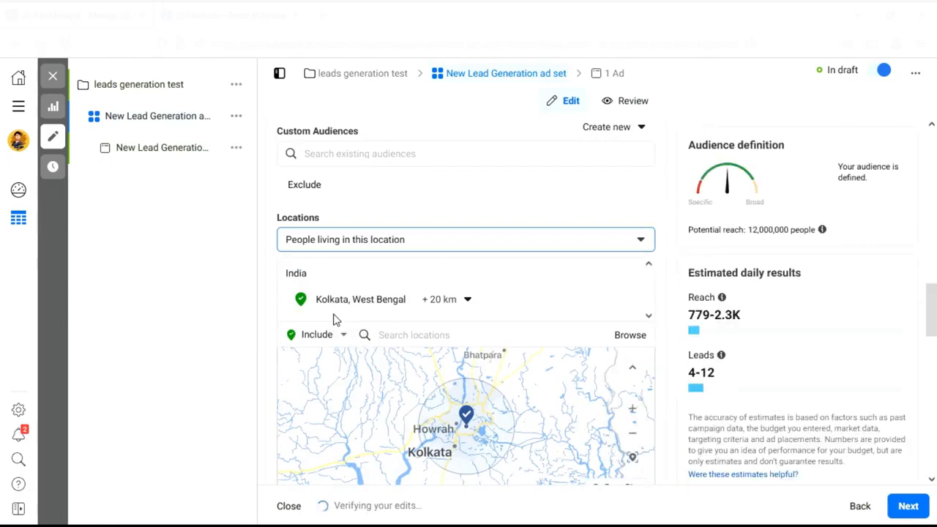
Set the audience's age range to 24 through 45.
scroll(333, 315, down, 3)
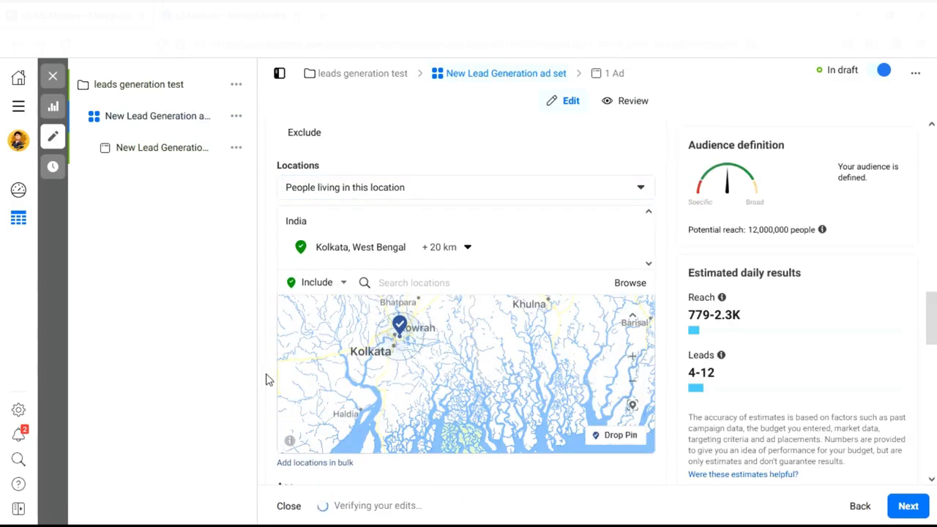
scroll(267, 379, down, 5)
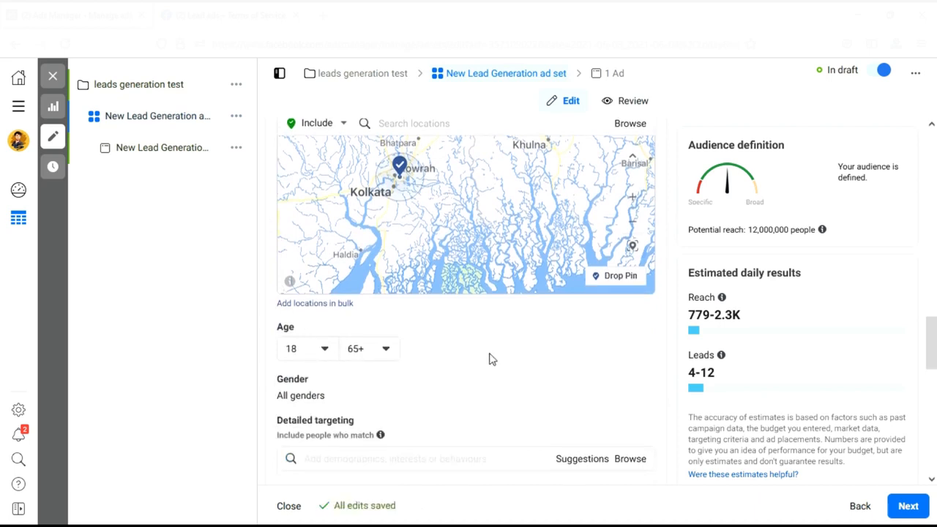
scroll(492, 358, down, 1)
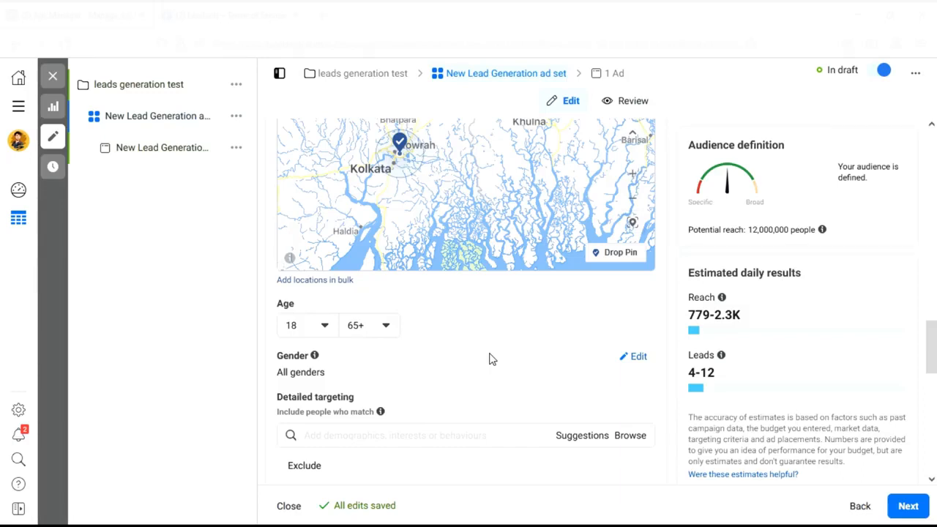
click(327, 326)
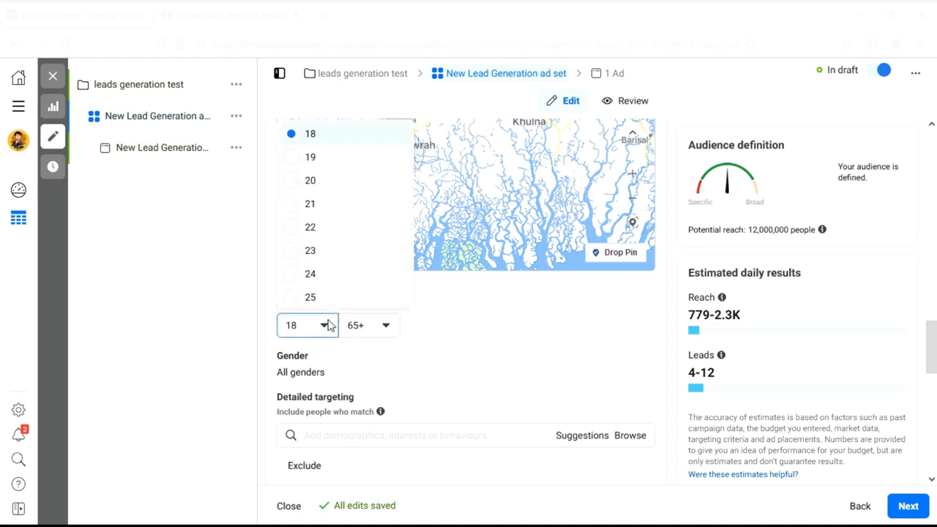
click(310, 274)
click(374, 327)
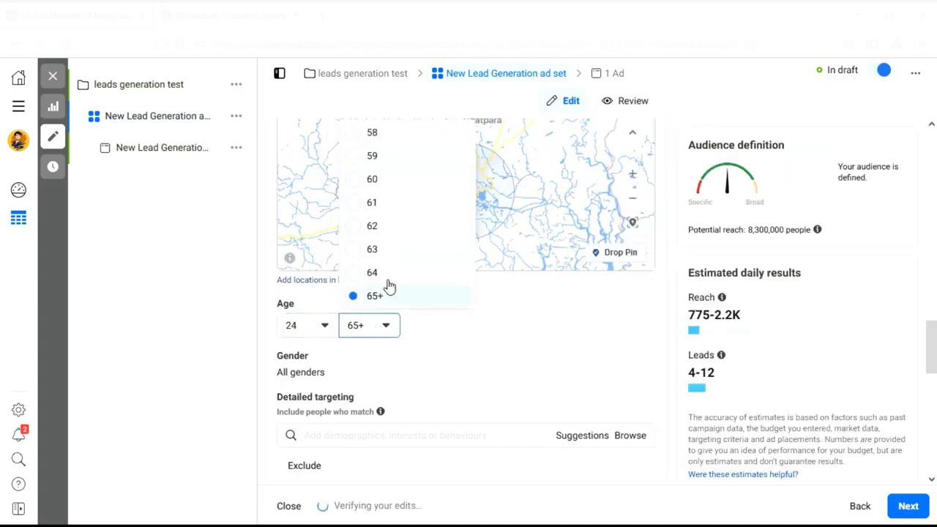
scroll(388, 205, up, 1)
scroll(389, 204, up, 3)
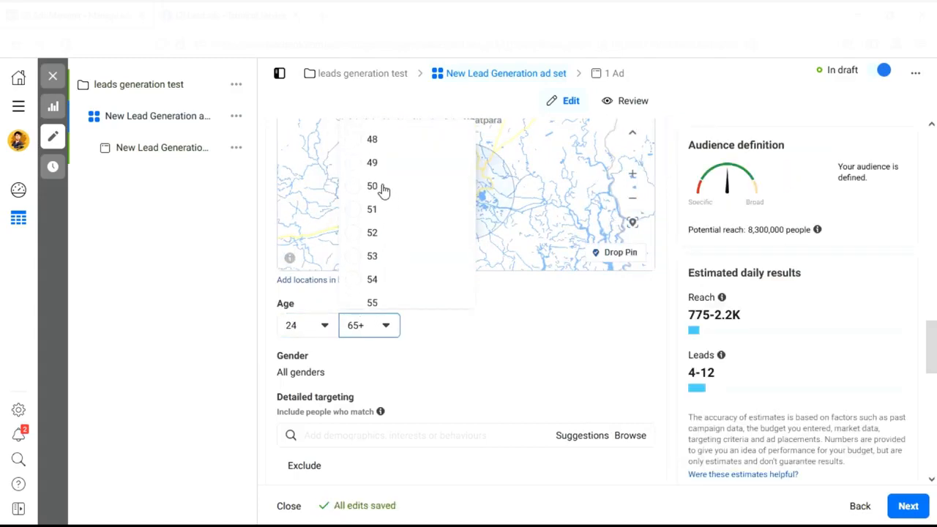
scroll(382, 190, up, 1)
scroll(374, 138, up, 1)
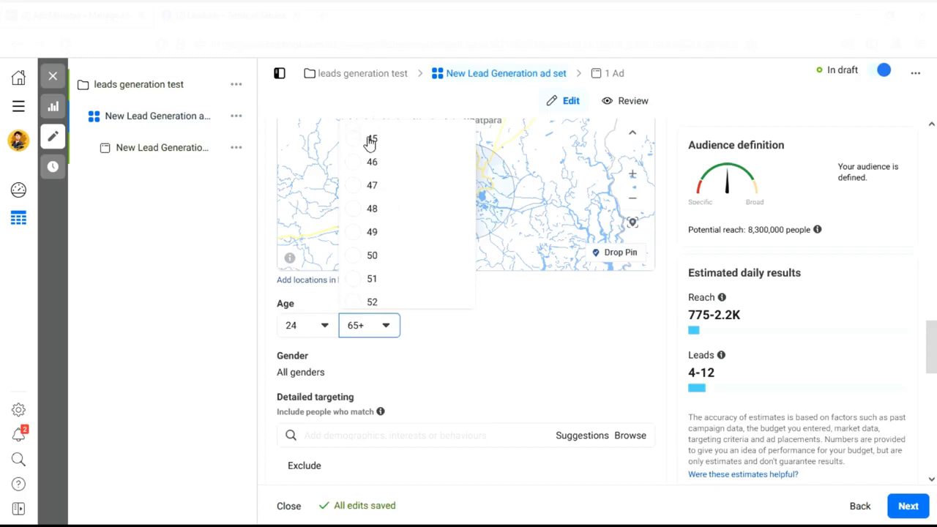
click(371, 139)
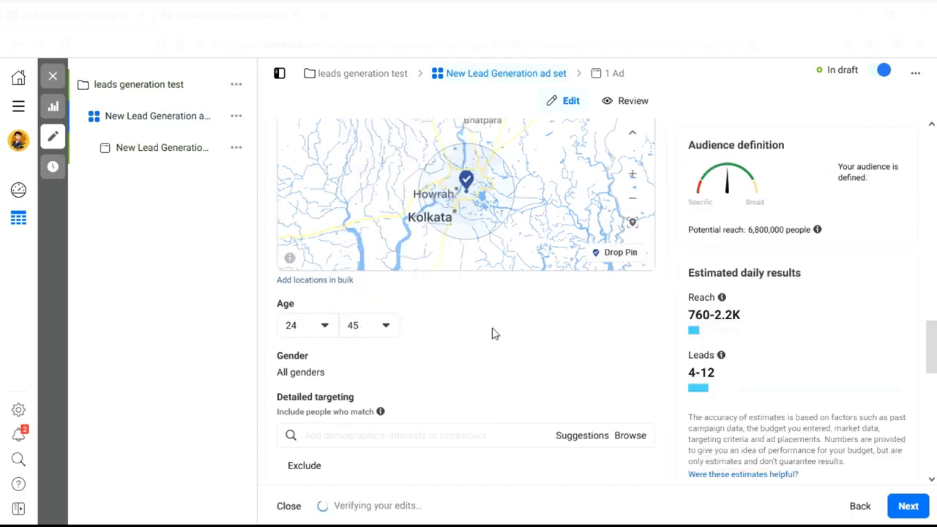
Restrict the audience's gender to Men and look over the detailed targeting and language options.
scroll(492, 334, down, 1)
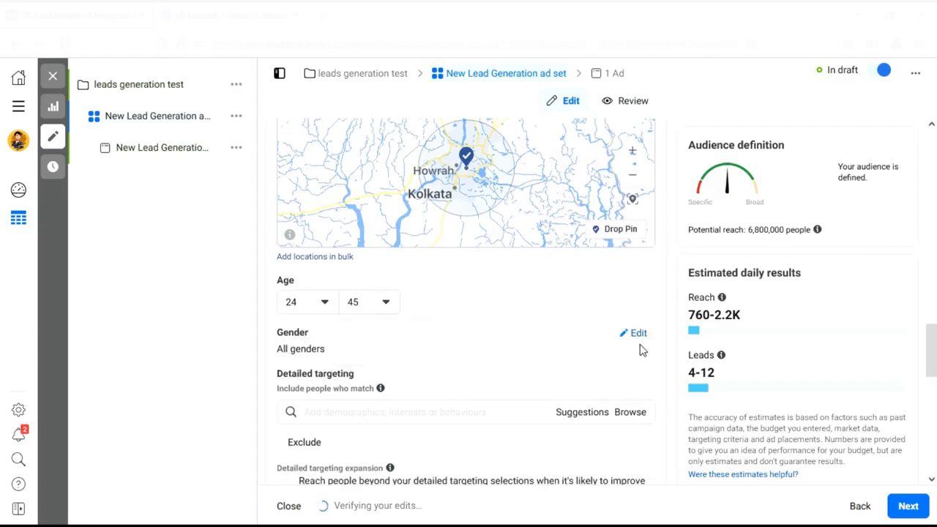
click(638, 336)
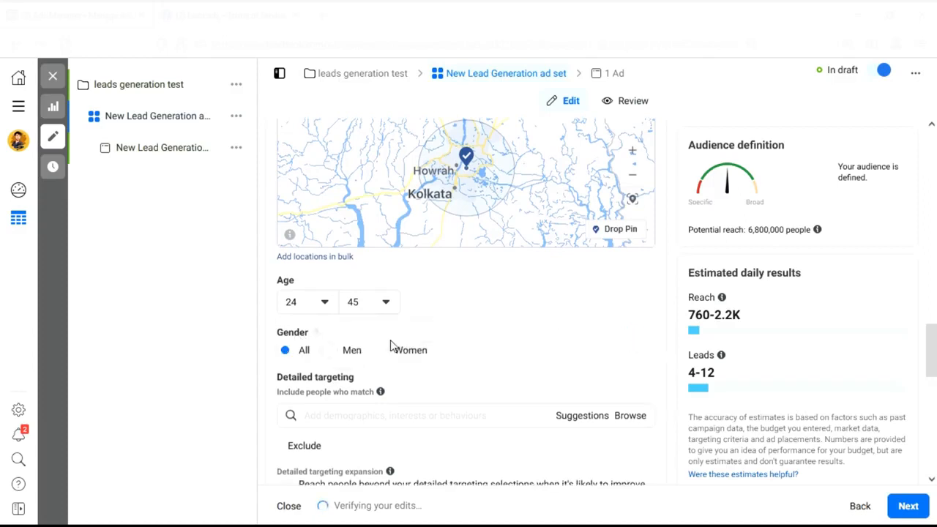
click(328, 358)
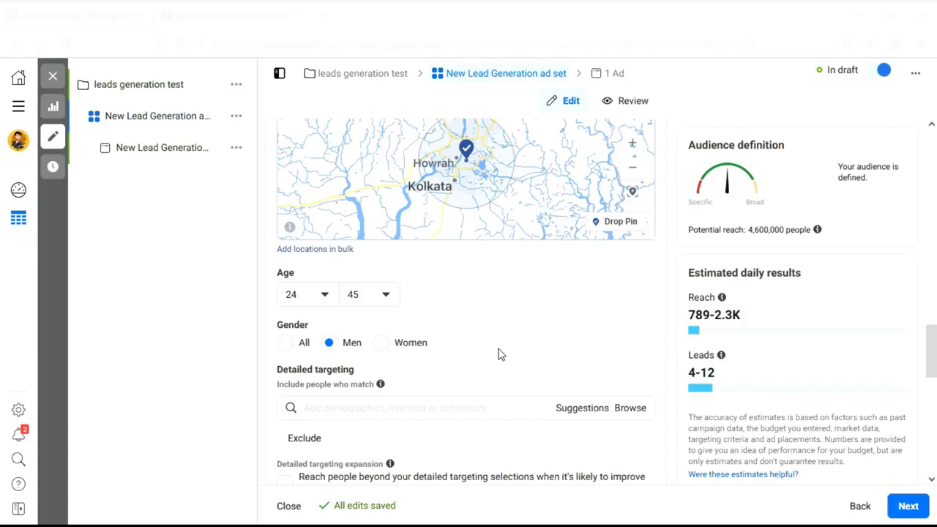
scroll(499, 354, down, 2)
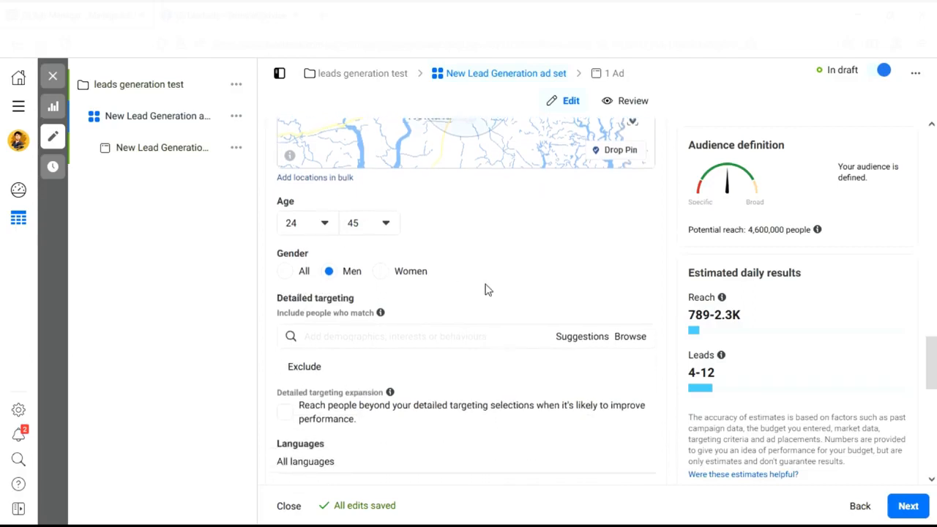
scroll(485, 290, down, 1)
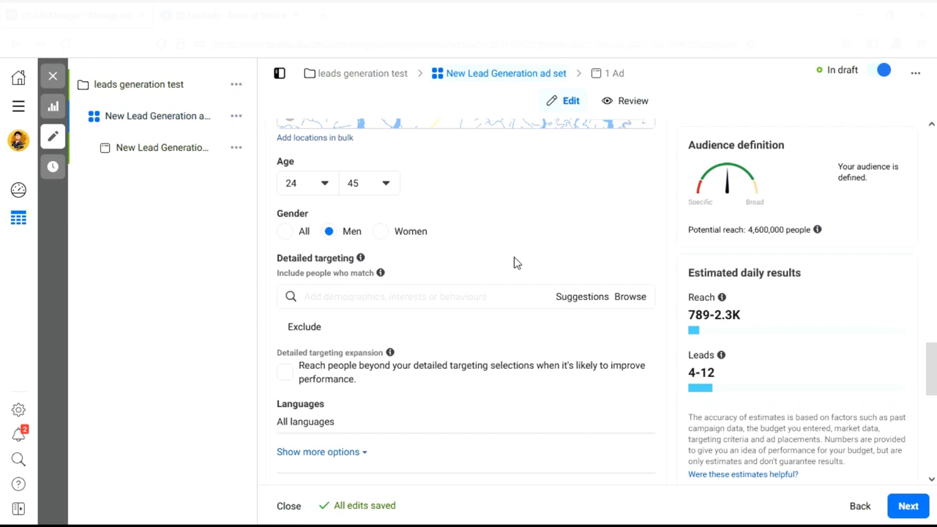
scroll(514, 263, down, 1)
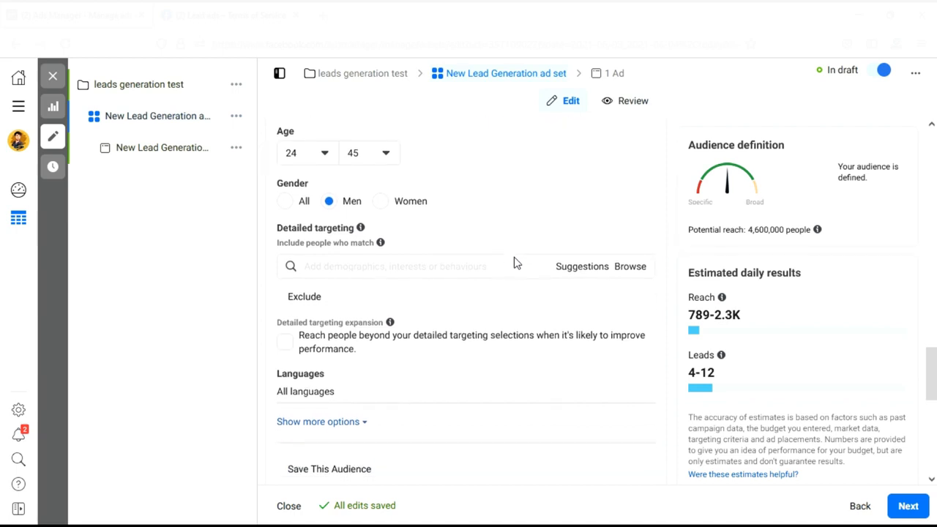
Search the detailed targeting for "social media" and add the Social media marketing interest to the audience.
mouse_move(387, 249)
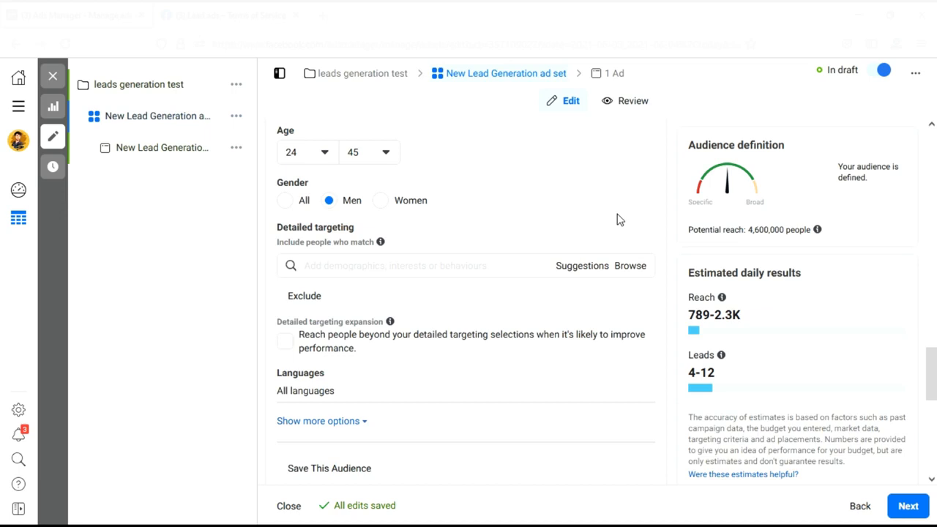
click(437, 264)
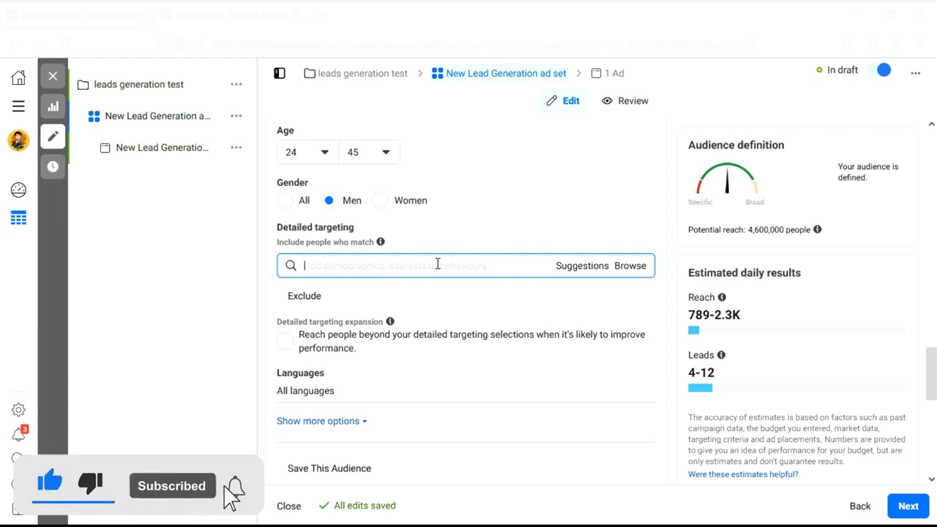
text(ent)
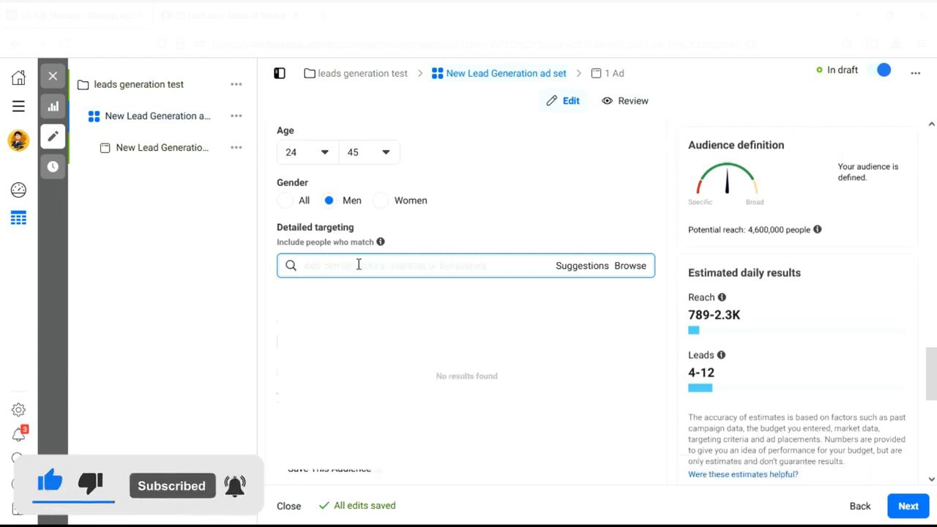
text(social)
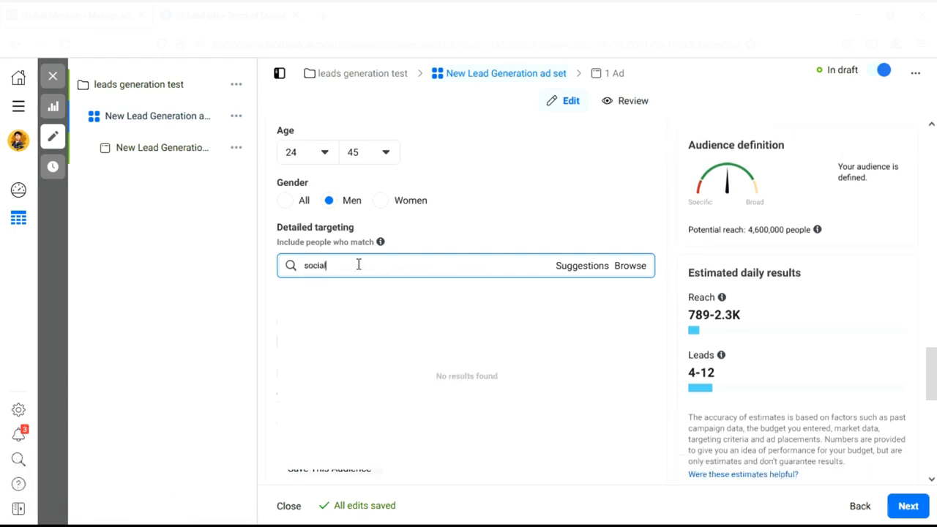
text( media)
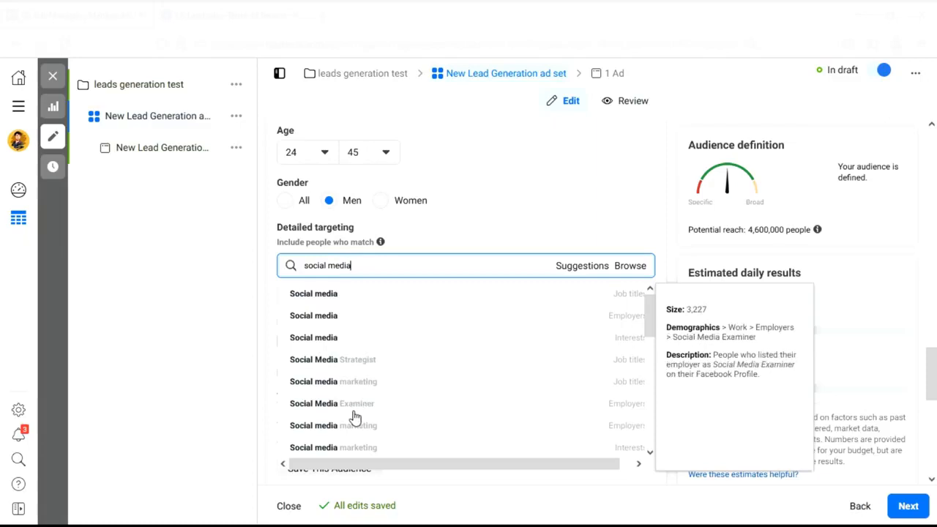
scroll(300, 444, down, 1)
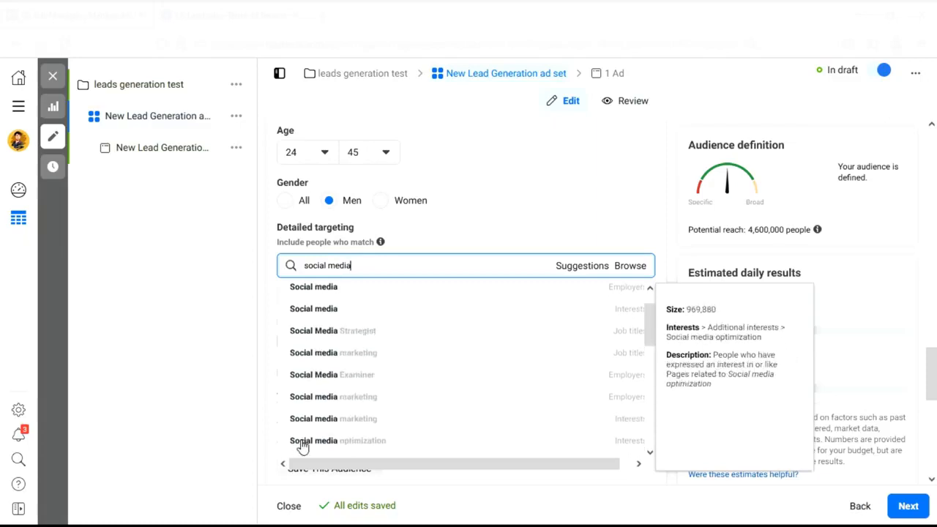
click(346, 422)
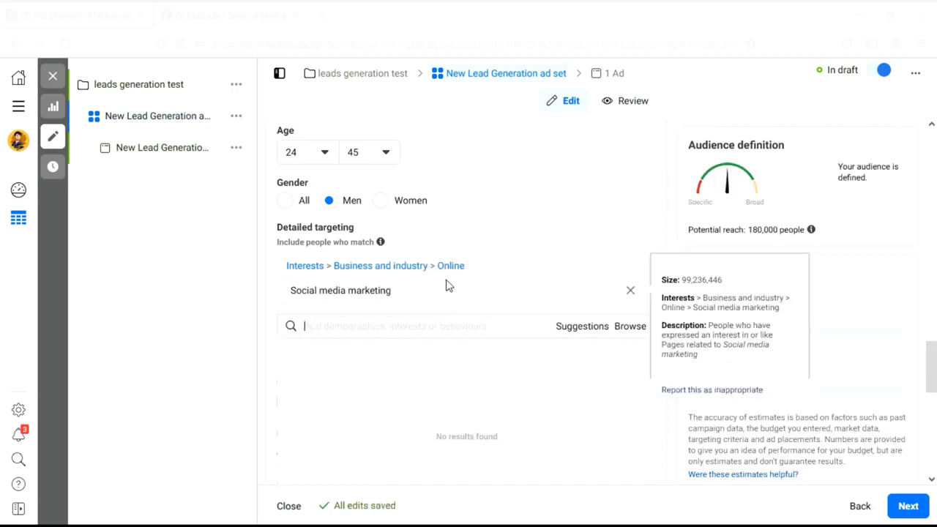
Add the suggested Online advertising and Digital marketing interests and the Small business owners behaviour to the detailed targeting.
click(576, 336)
mouse_move(435, 408)
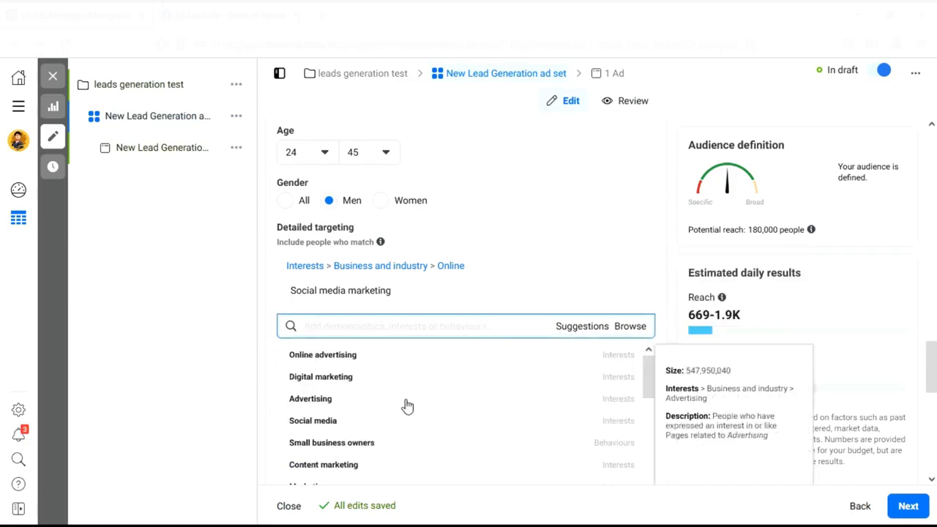
mouse_move(341, 296)
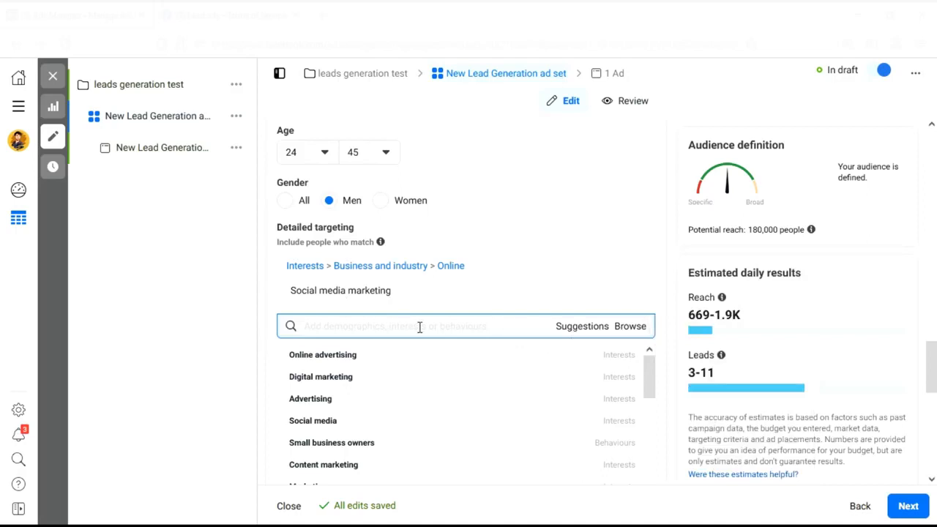
mouse_move(337, 376)
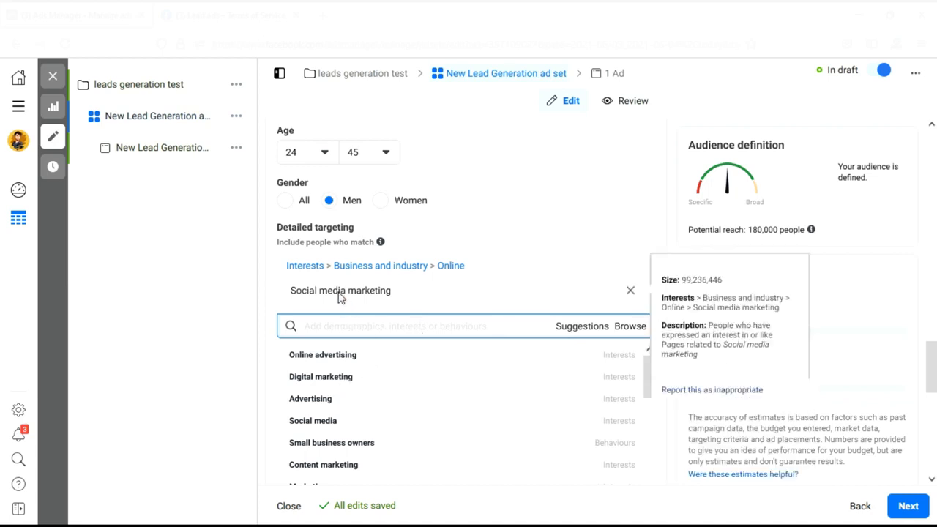
mouse_move(315, 359)
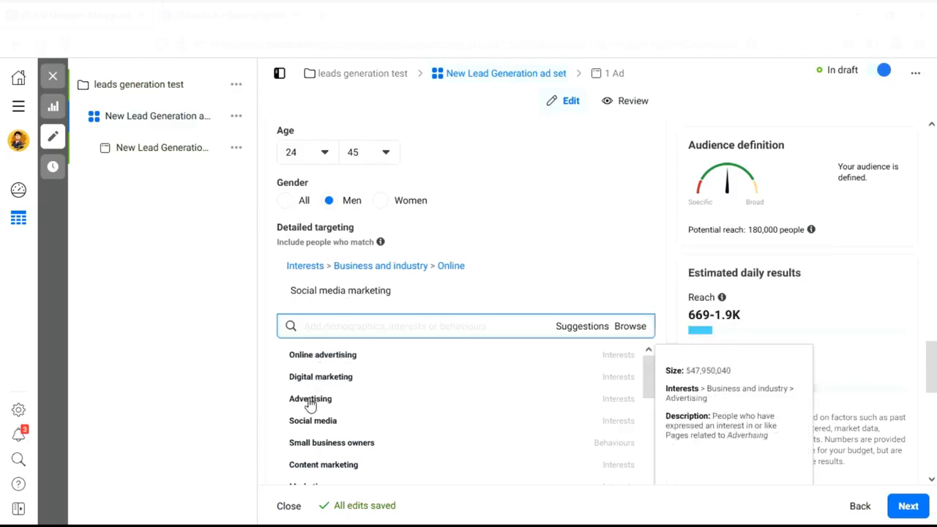
mouse_move(309, 428)
mouse_move(308, 448)
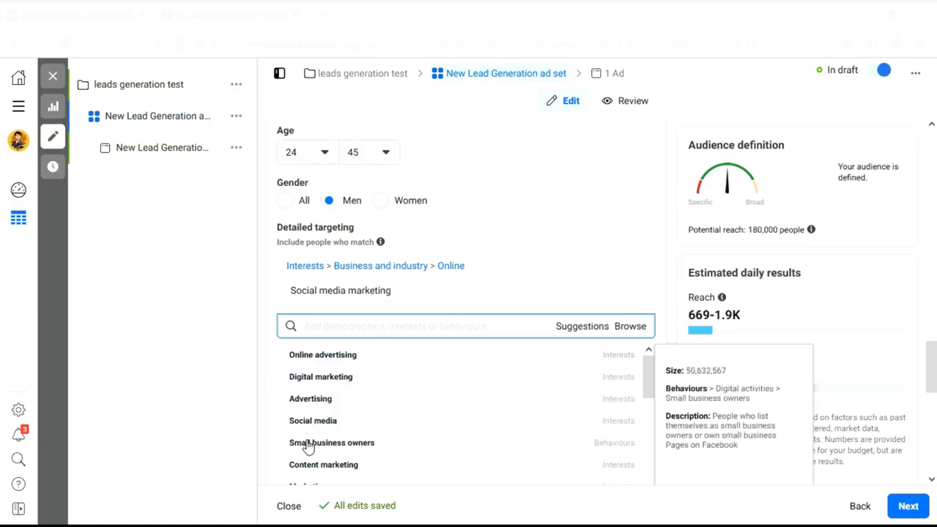
mouse_move(313, 405)
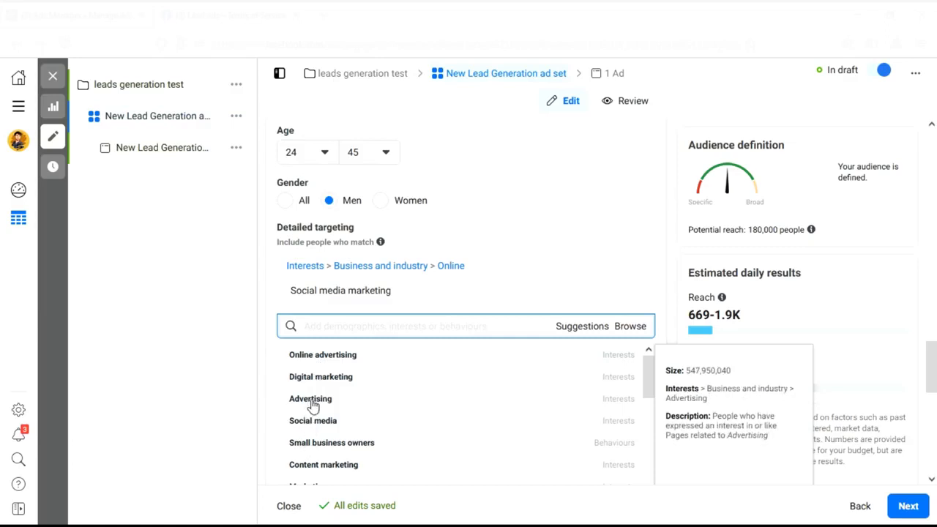
mouse_move(356, 363)
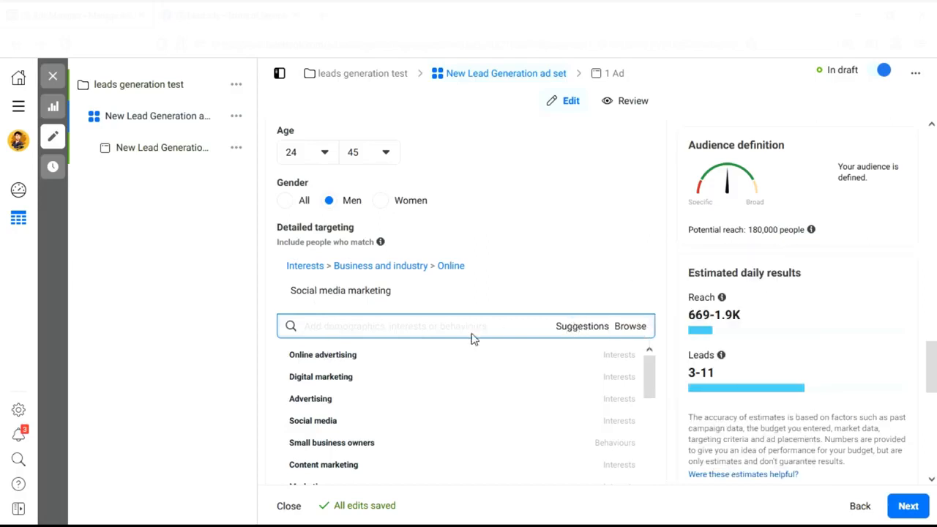
click(324, 360)
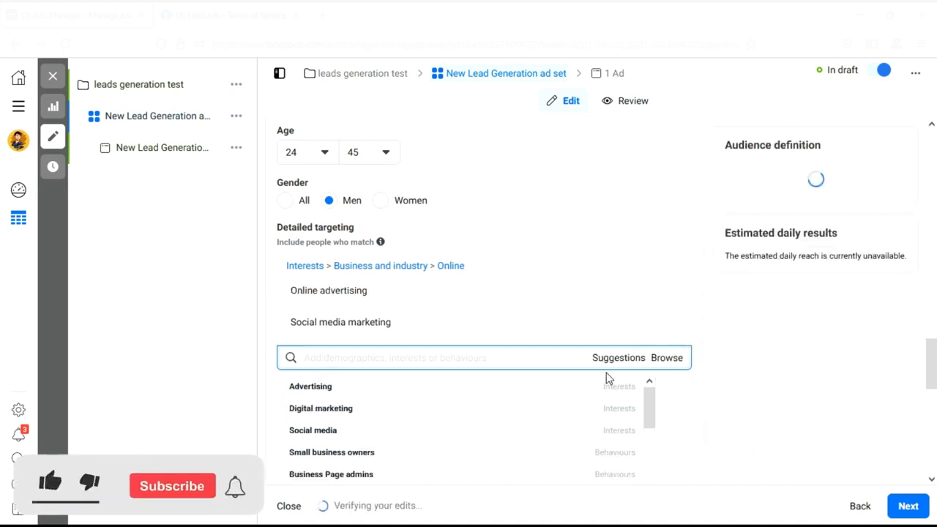
click(336, 408)
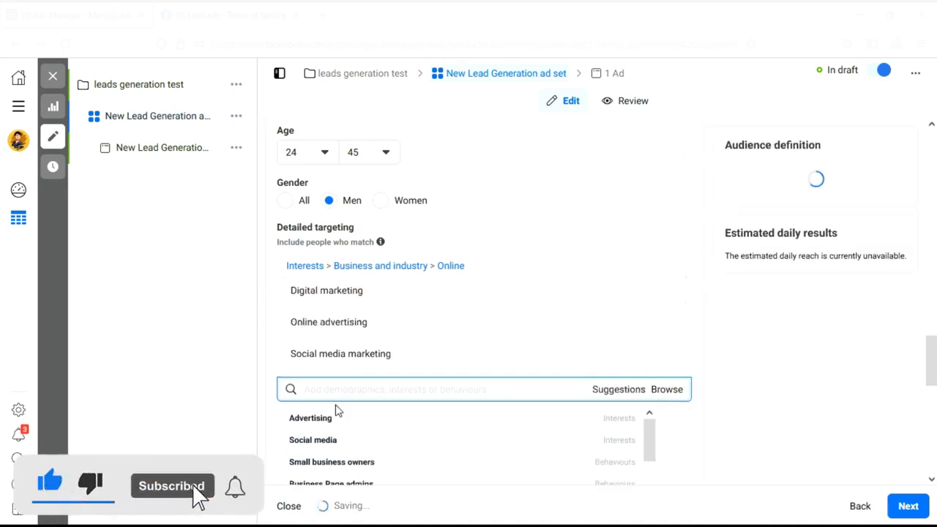
click(376, 471)
Look through the remaining detailed targeting suggestions for related interests and job titles, and close the list.
scroll(619, 224, down, 1)
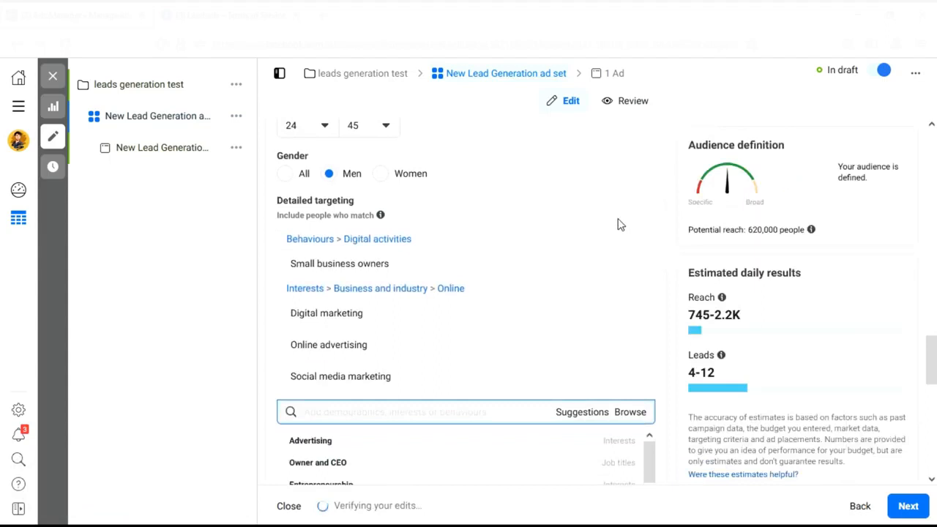
scroll(619, 221, down, 3)
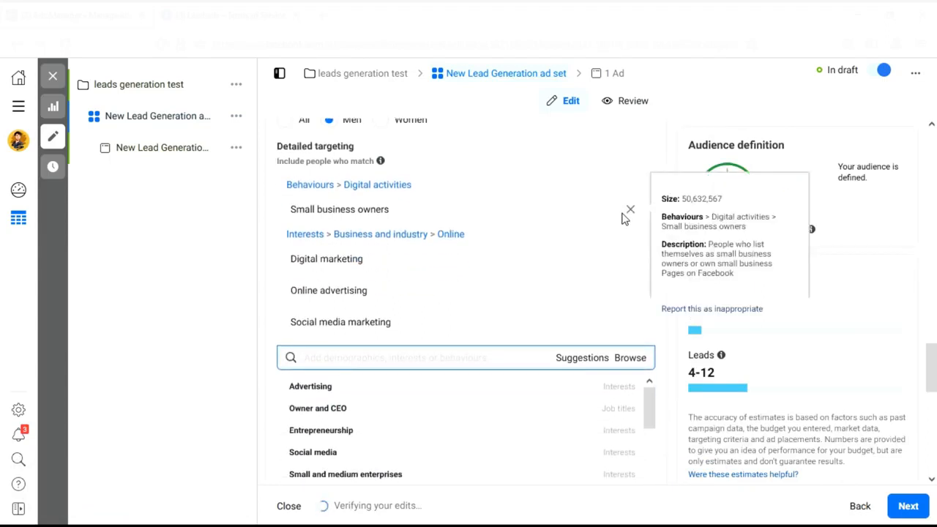
scroll(329, 379, down, 2)
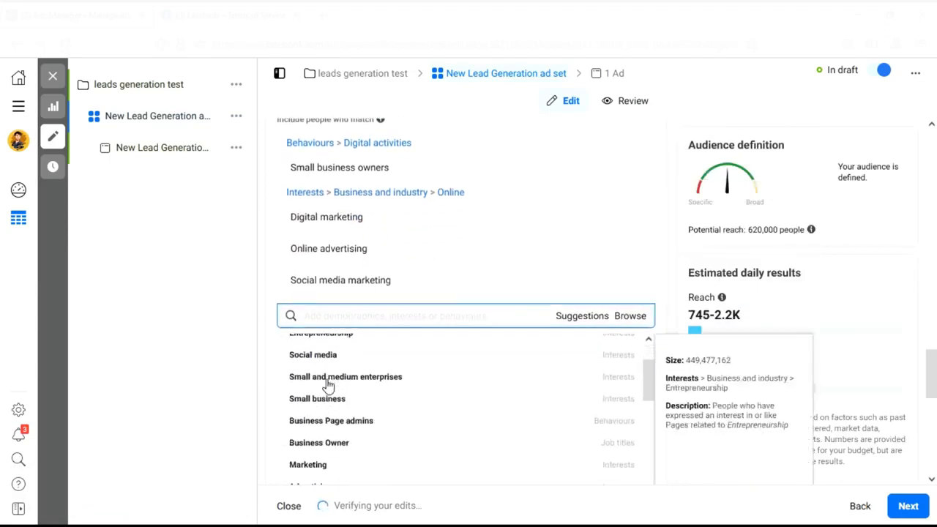
scroll(328, 386, down, 1)
scroll(328, 386, down, 2)
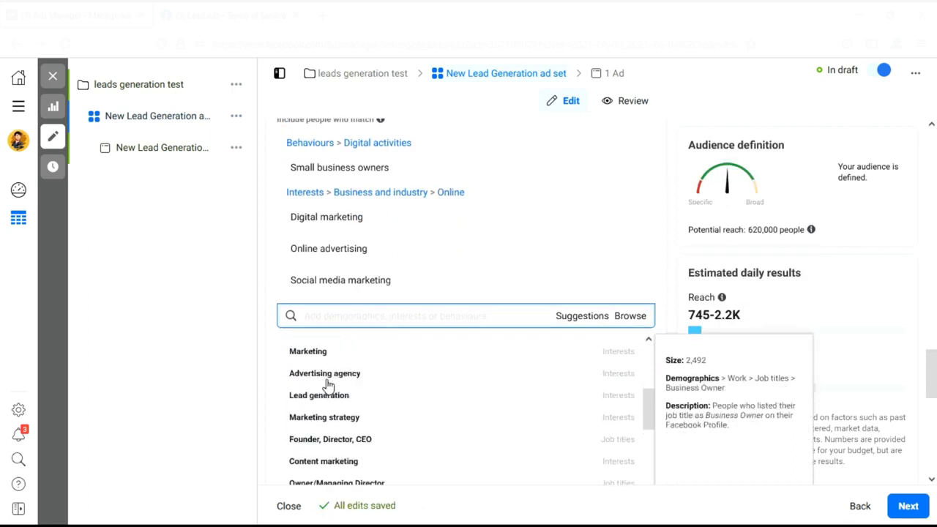
scroll(328, 385, down, 1)
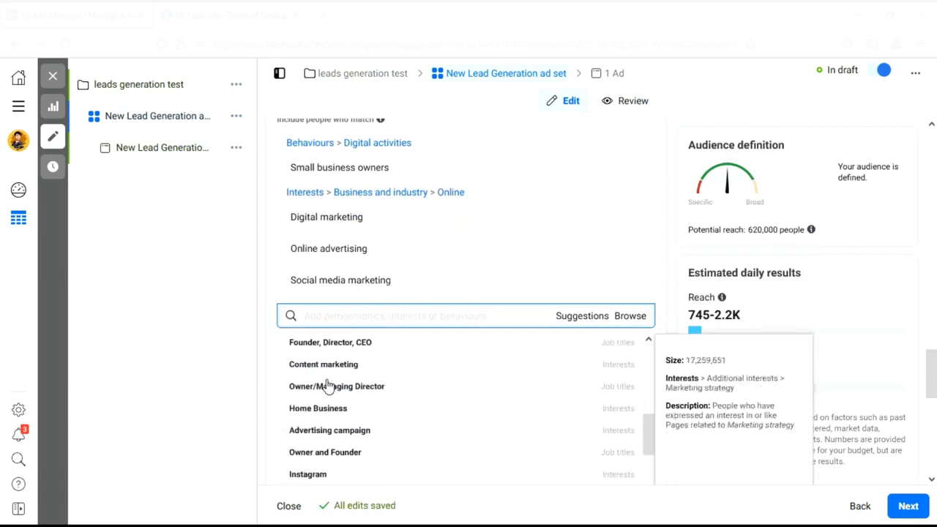
scroll(328, 386, up, 5)
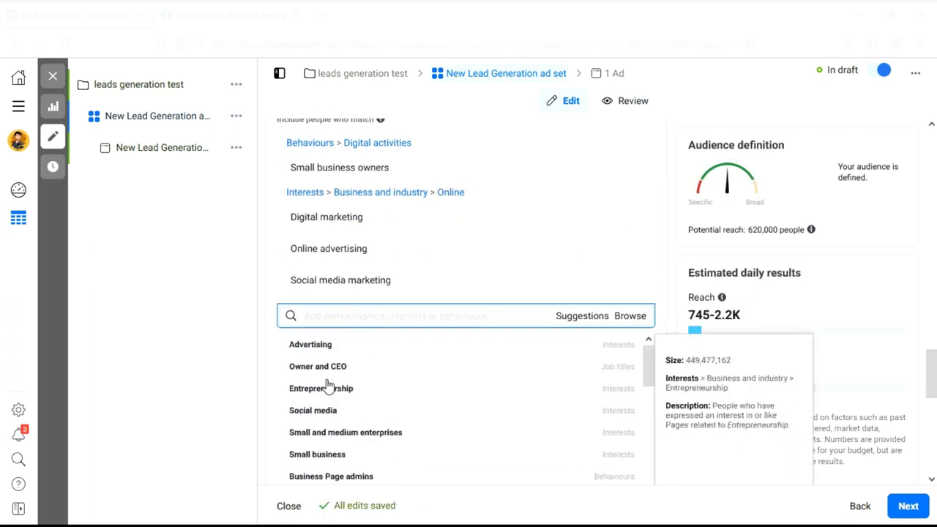
click(266, 313)
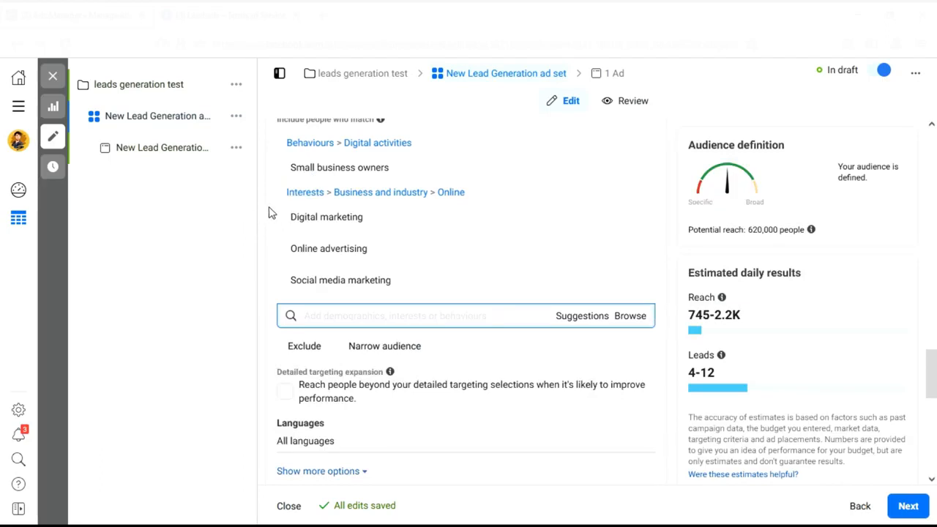
Review the selected behaviours and interests against the audience definition, and check the exclude, narrowing and expansion options.
scroll(269, 213, up, 1)
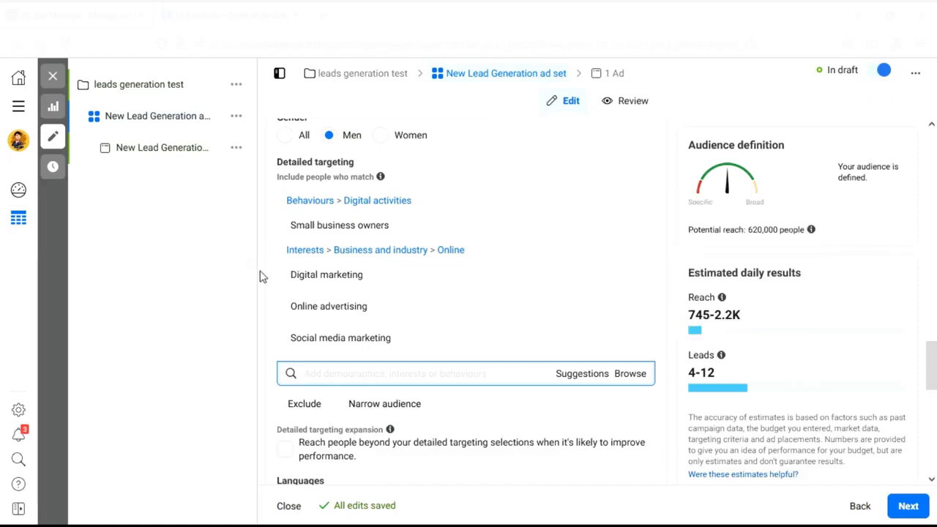
scroll(260, 272, down, 1)
scroll(262, 277, up, 1)
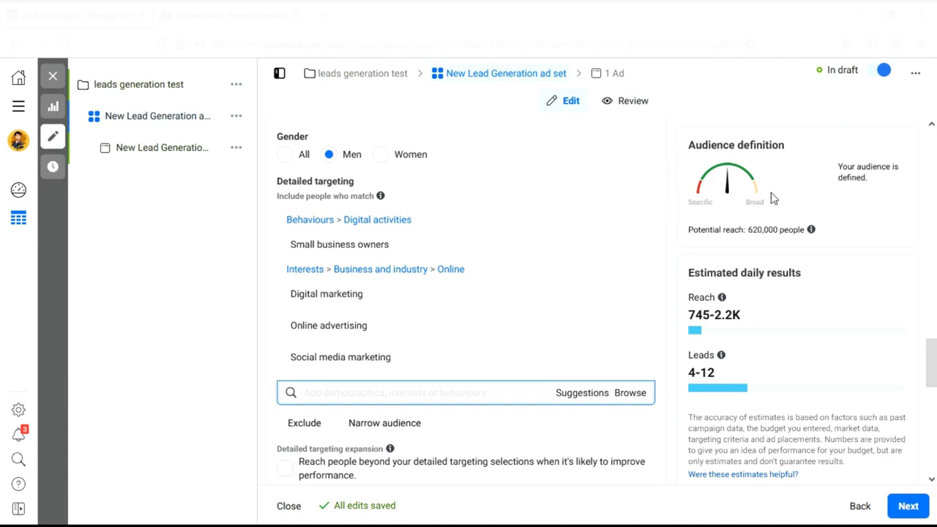
mouse_move(450, 252)
scroll(264, 316, down, 1)
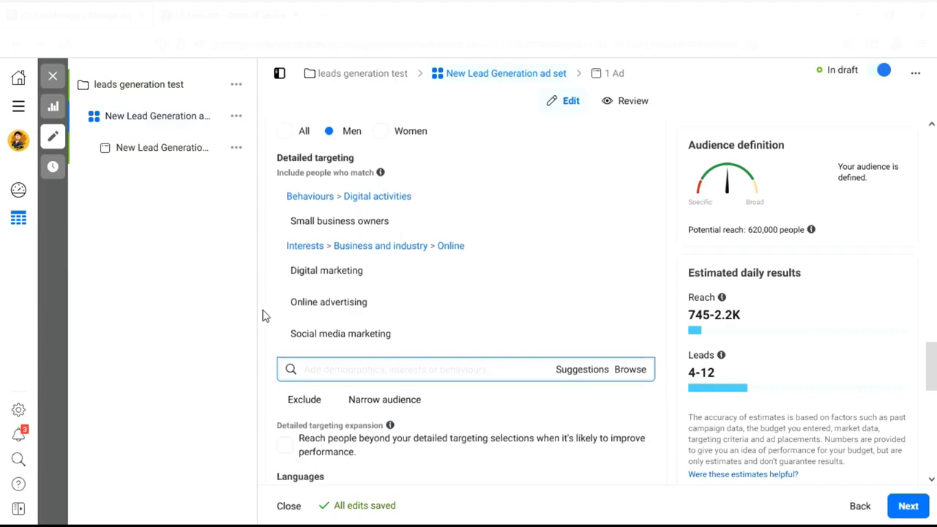
scroll(264, 315, down, 1)
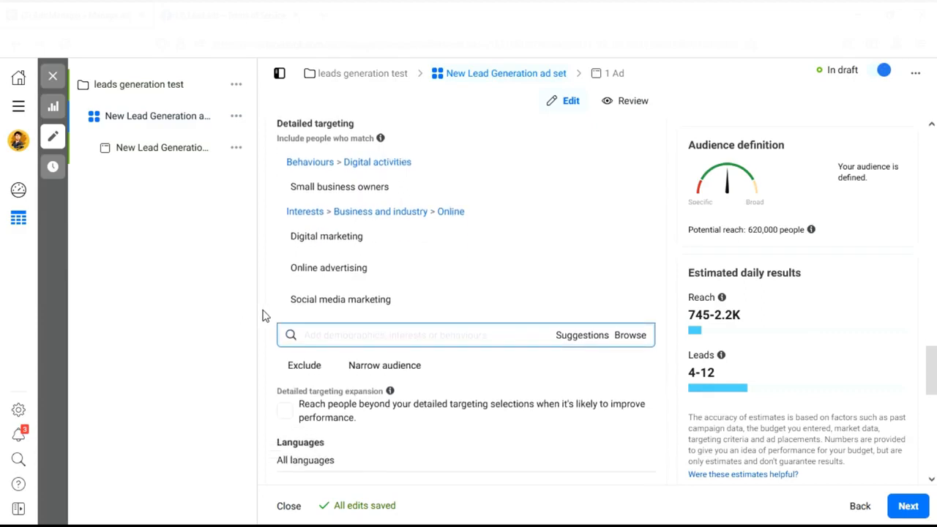
scroll(264, 315, down, 1)
scroll(264, 313, up, 1)
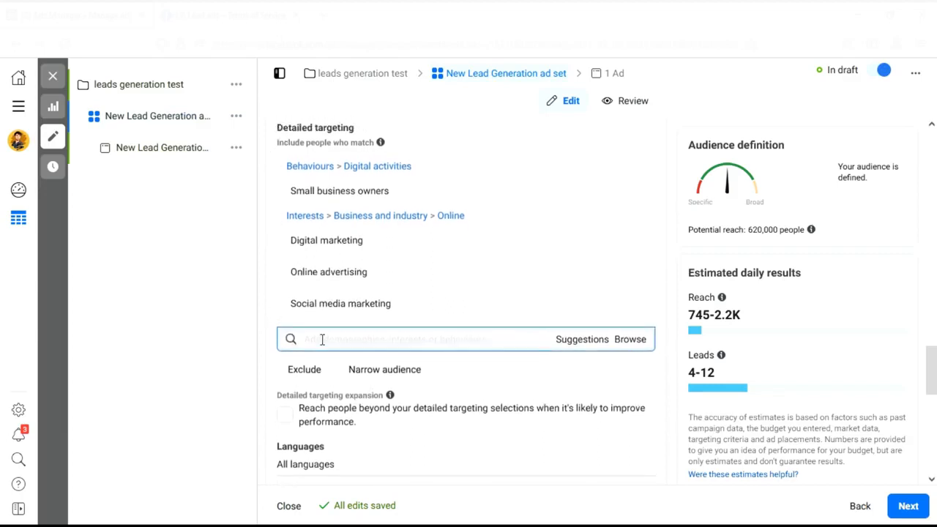
mouse_move(435, 305)
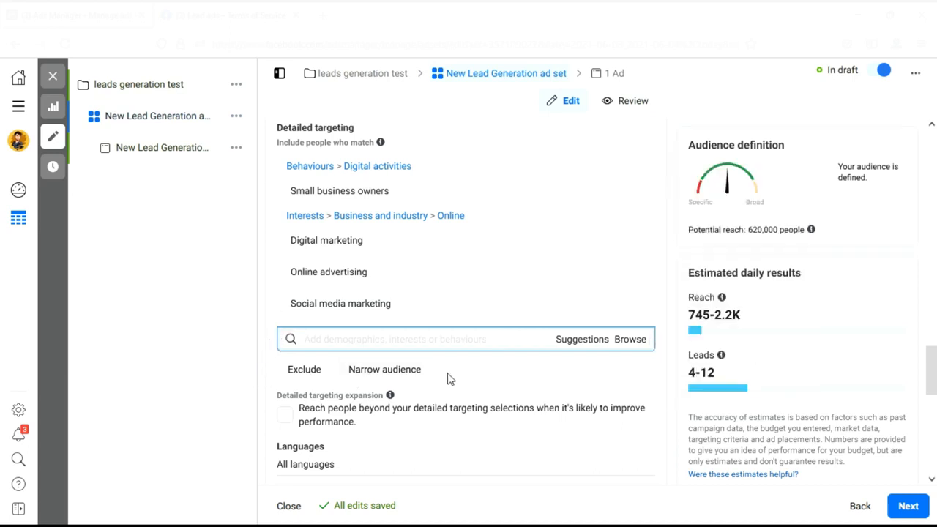
click(361, 379)
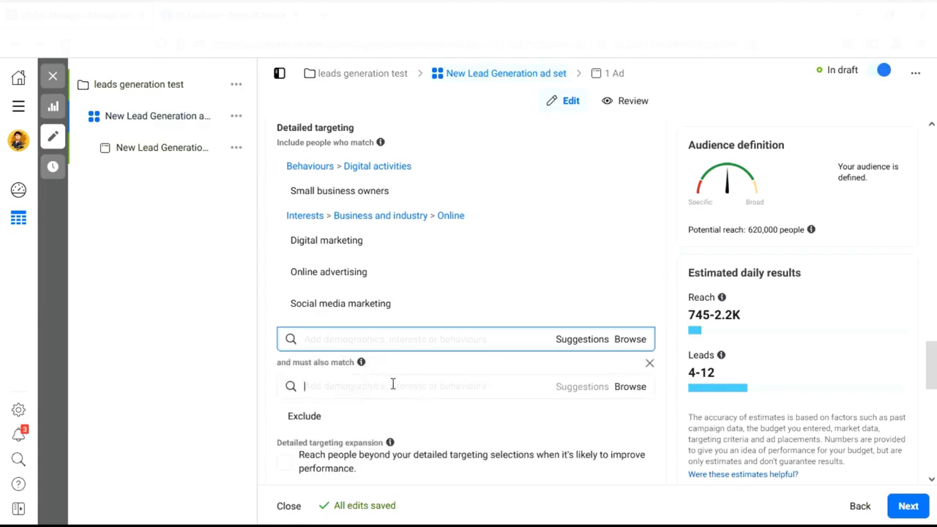
click(393, 384)
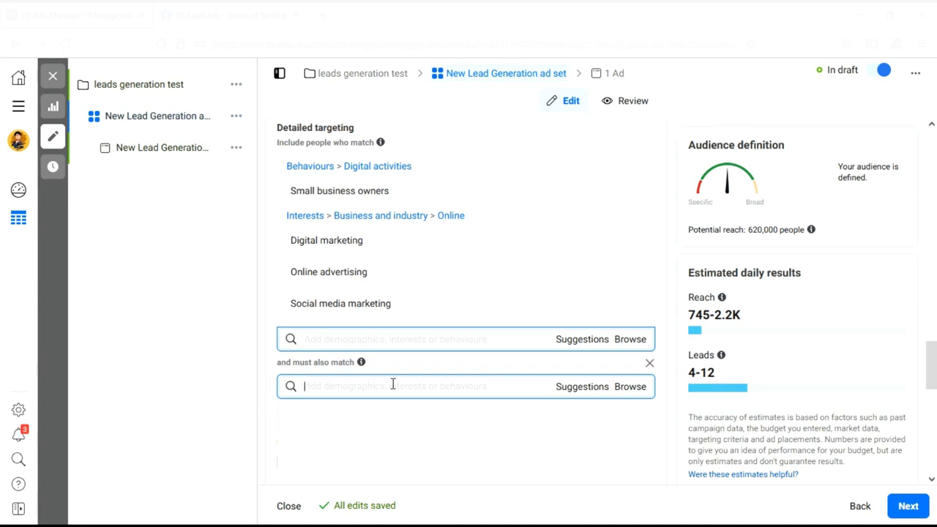
click(649, 364)
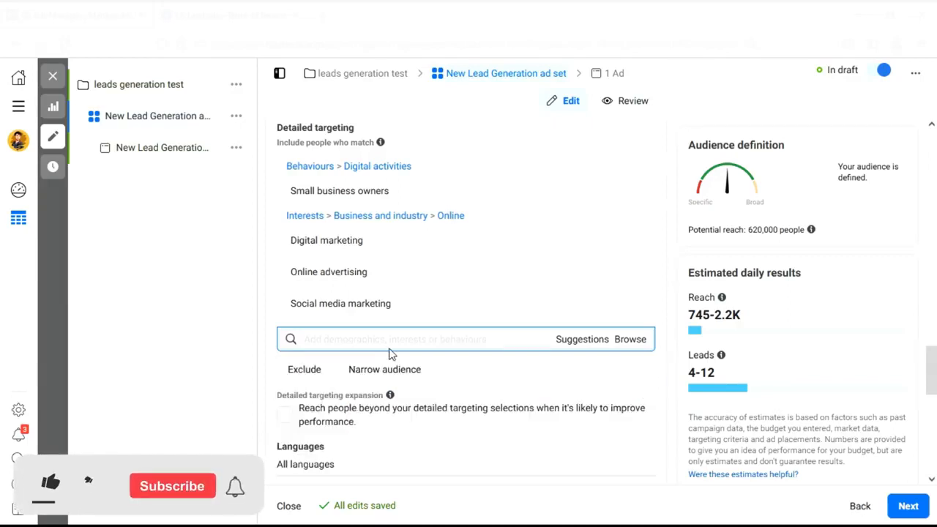
Narrow the audience so that people must also match the Engaged shoppers purchase behaviour.
click(394, 375)
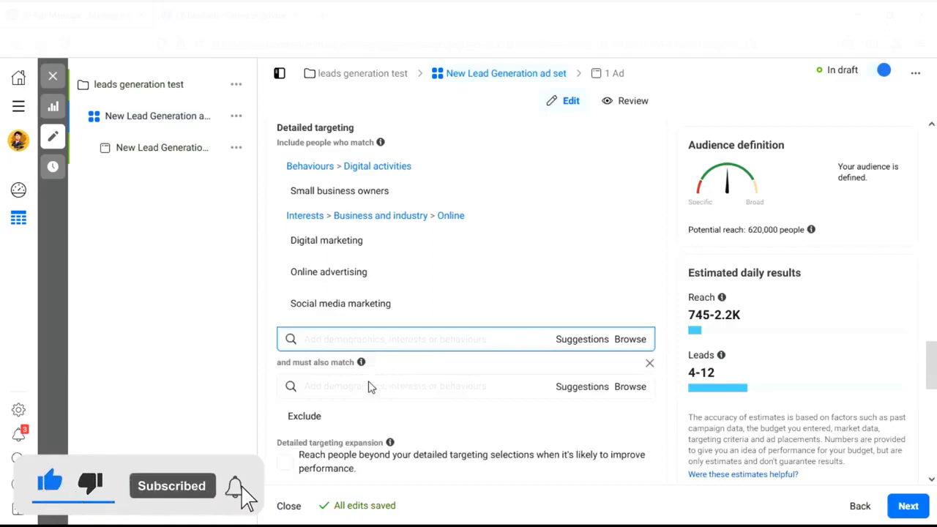
click(361, 389)
text(en)
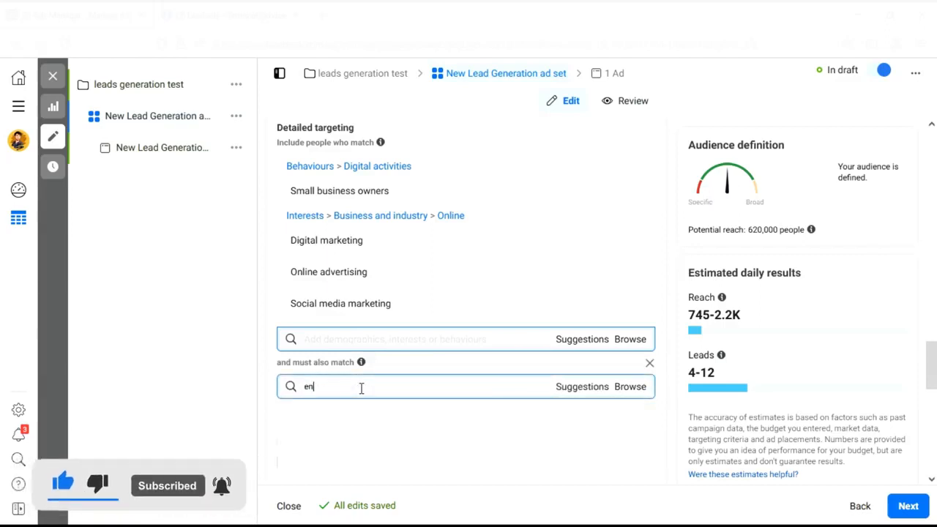
text(gaged)
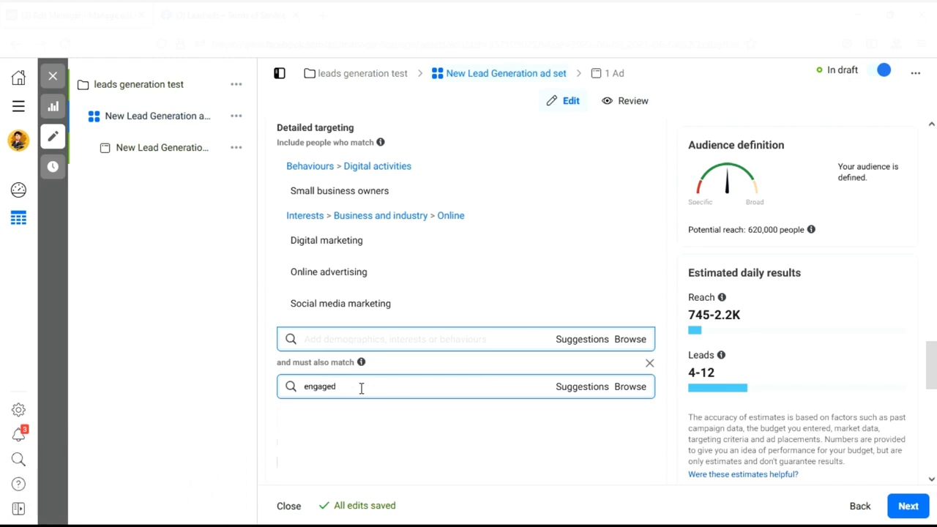
text( shapp)
key(BackSpace)
key(BackSpace)
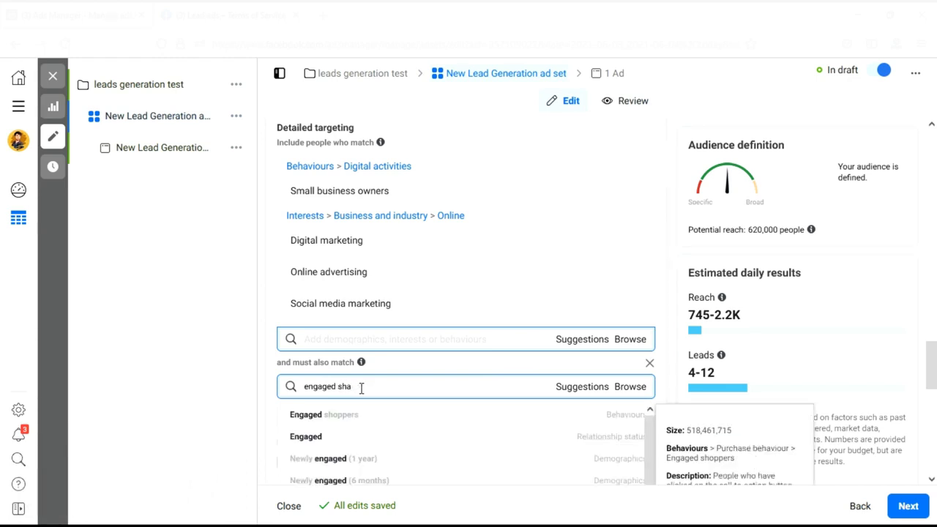
click(330, 414)
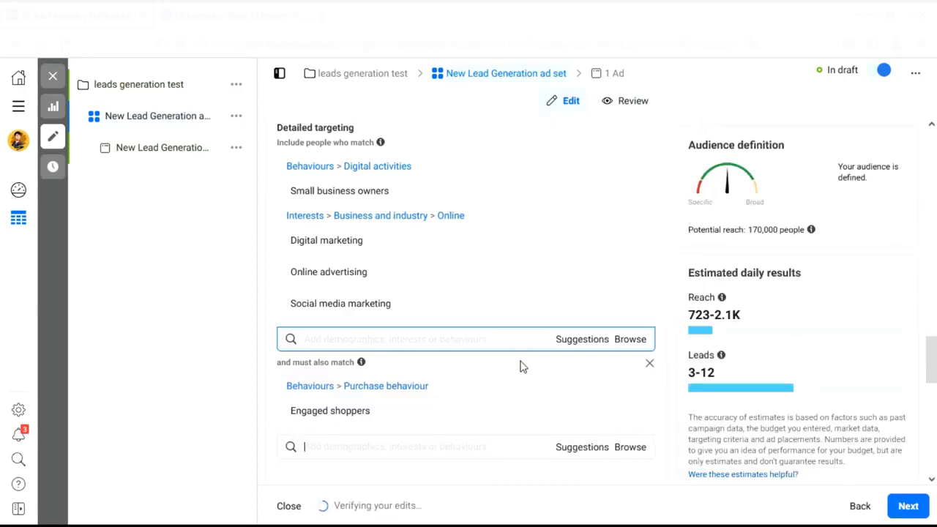
scroll(523, 367, down, 1)
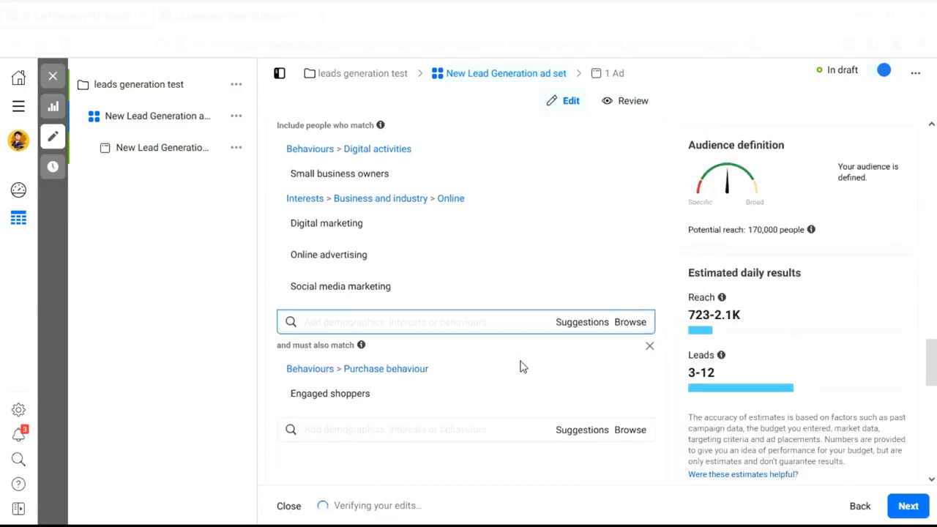
scroll(524, 367, down, 1)
scroll(524, 366, up, 3)
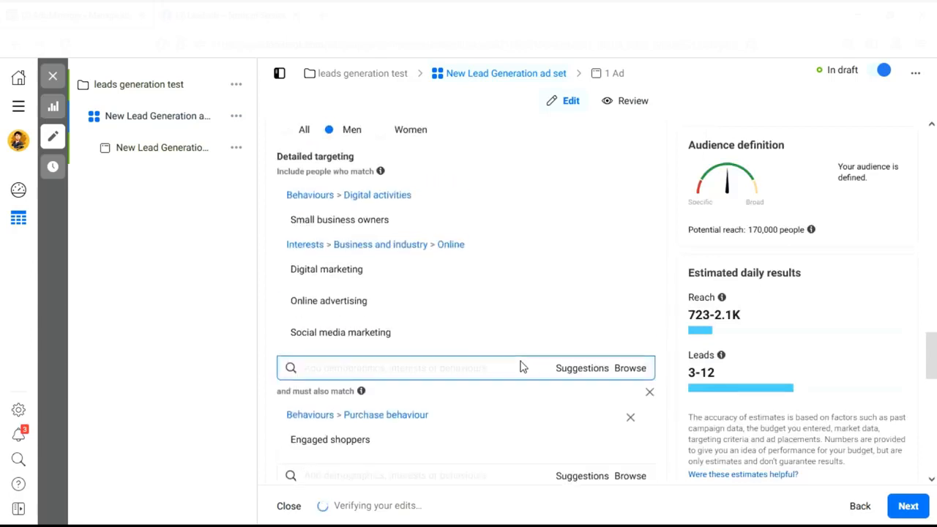
scroll(522, 366, down, 3)
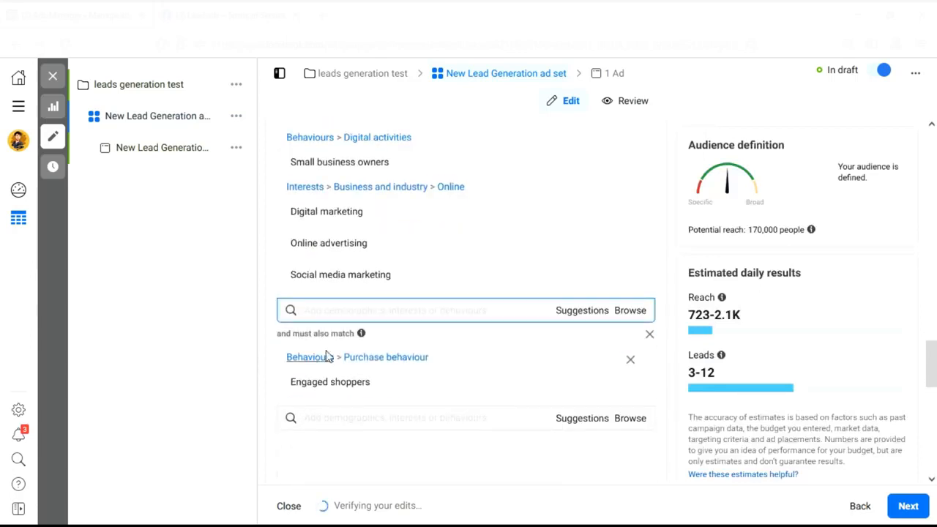
mouse_move(432, 380)
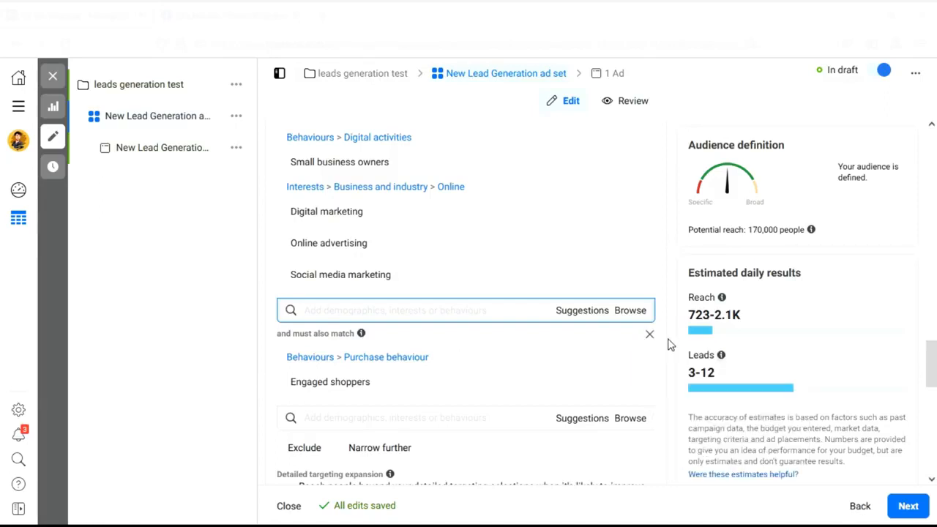
Try the detailed targeting expansion option and switch it off again.
scroll(935, 354, down, 3)
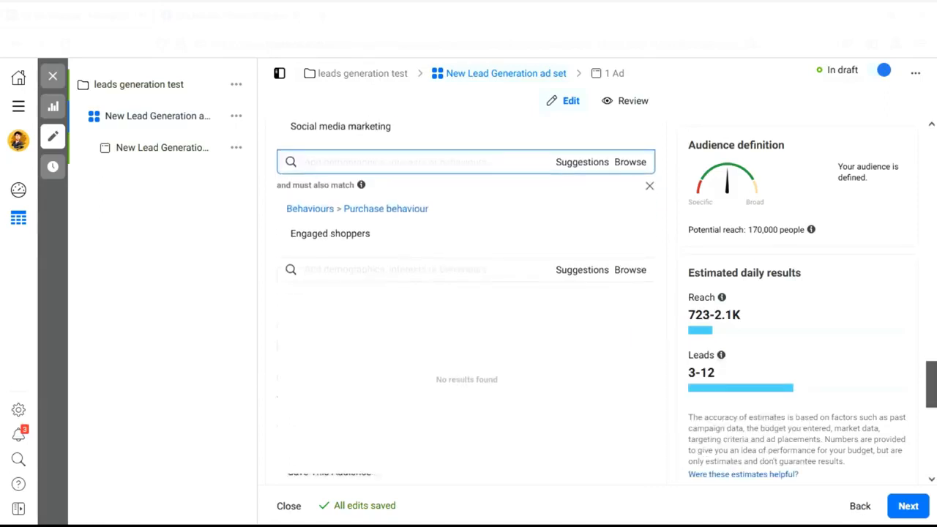
click(666, 279)
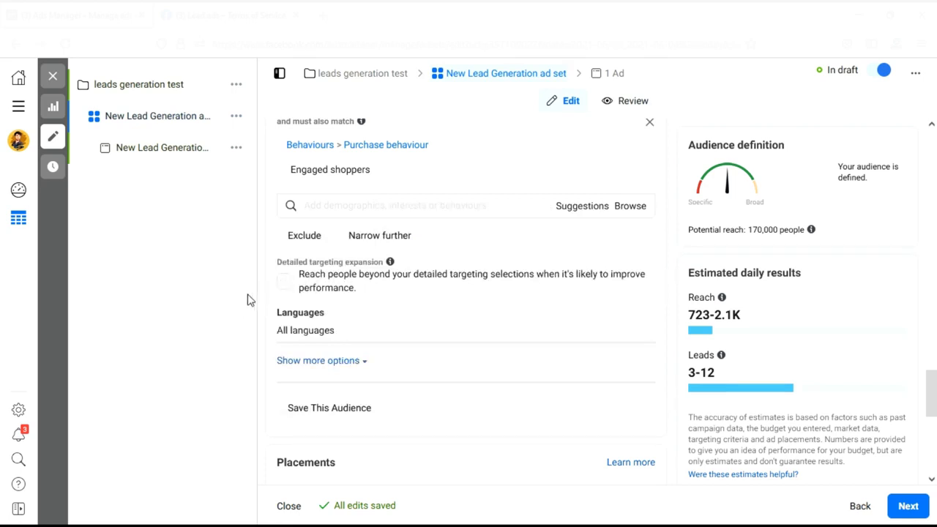
click(285, 284)
click(285, 284)
Review the included interests and behaviours, the narrowing condition, and the expansion, language and placement settings of the ad set.
scroll(265, 278, up, 5)
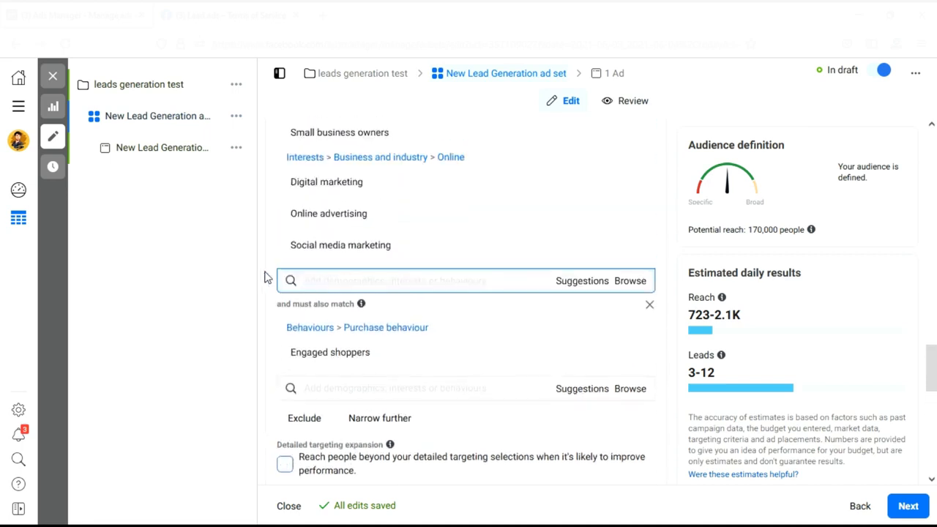
scroll(266, 278, up, 2)
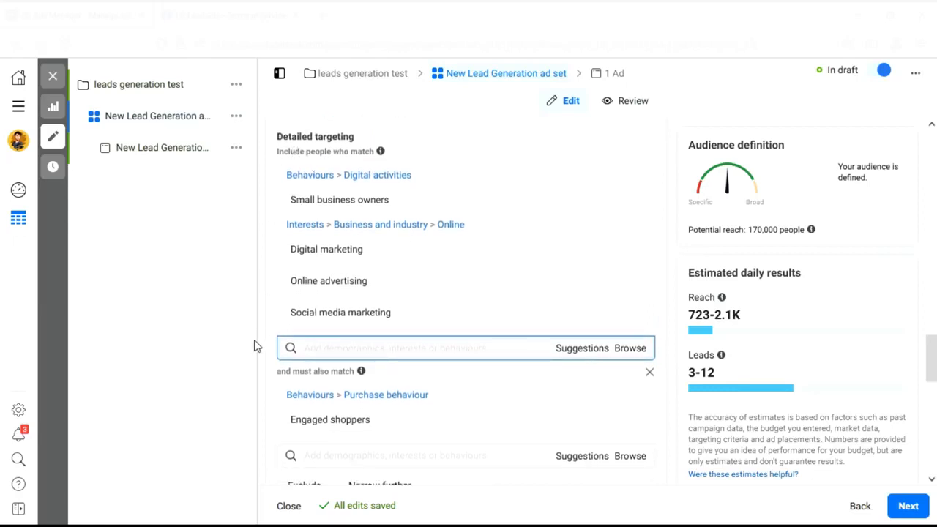
scroll(265, 344, down, 2)
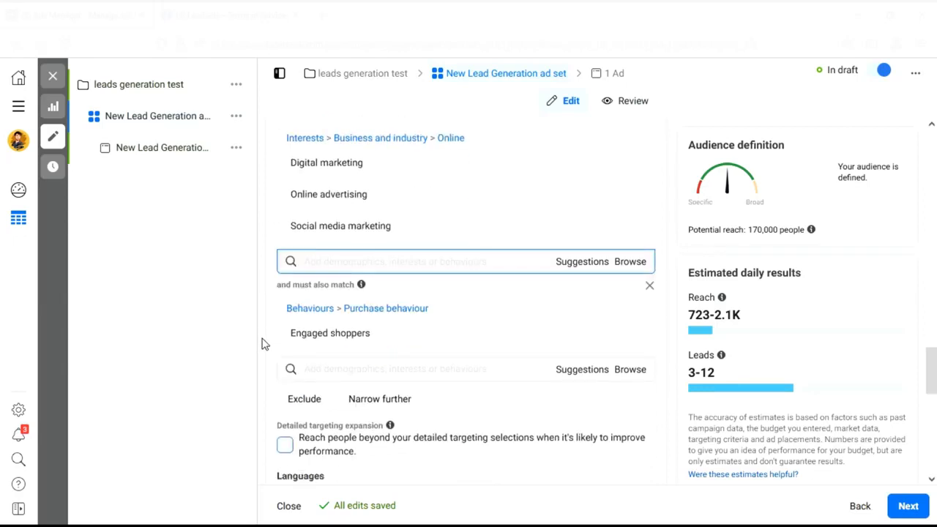
scroll(265, 344, down, 1)
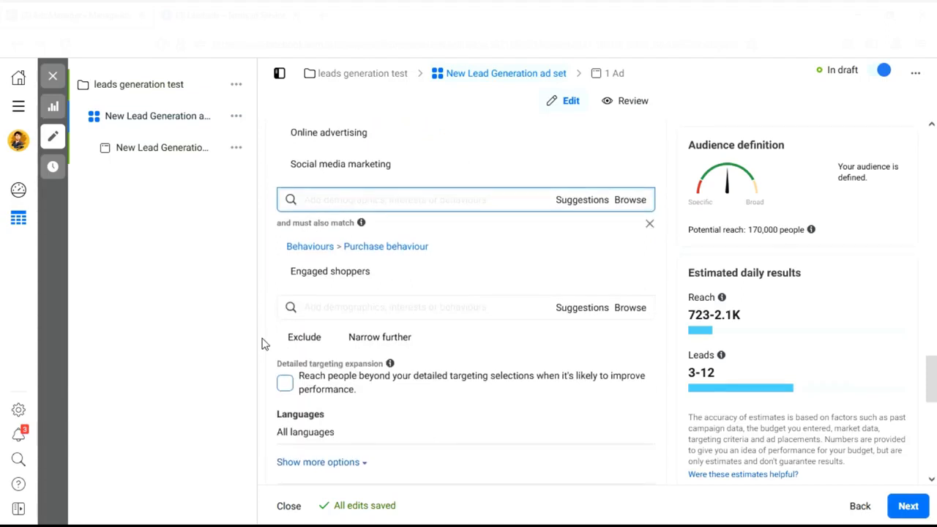
scroll(265, 337, down, 3)
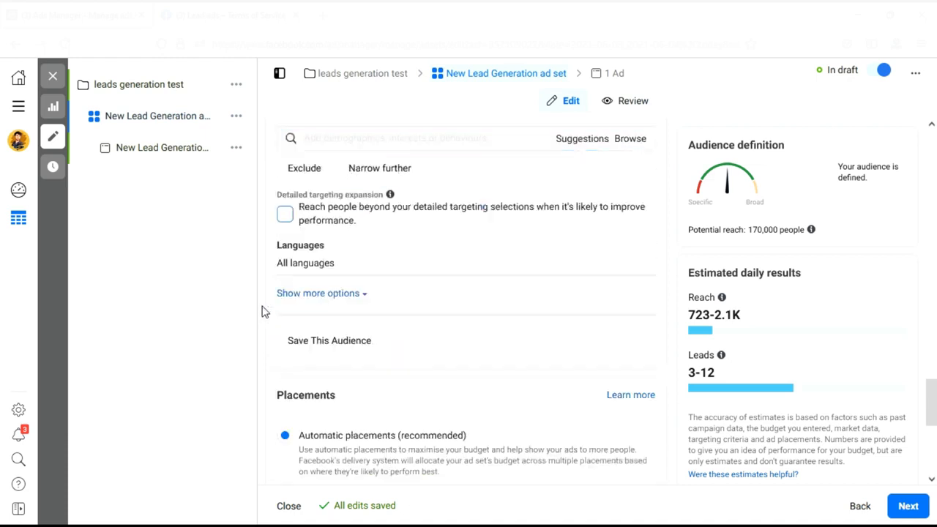
scroll(265, 312, down, 1)
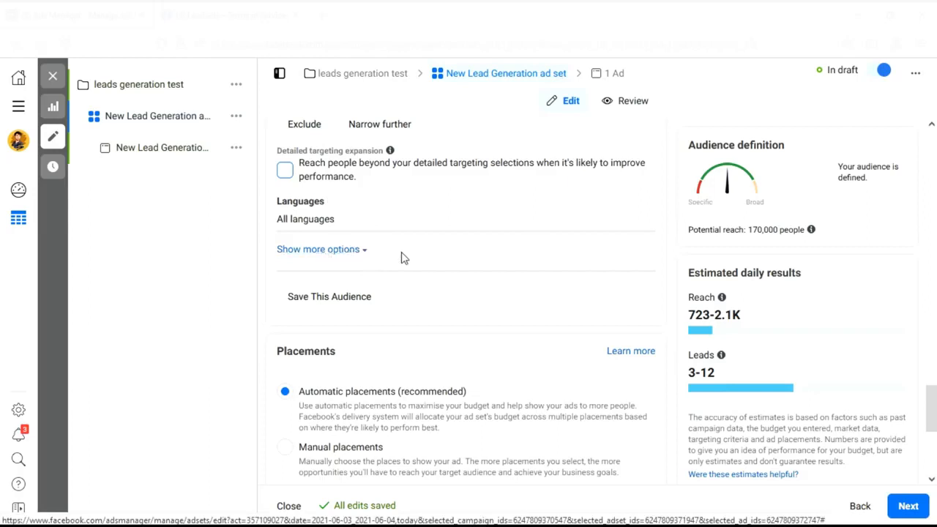
scroll(427, 253, down, 1)
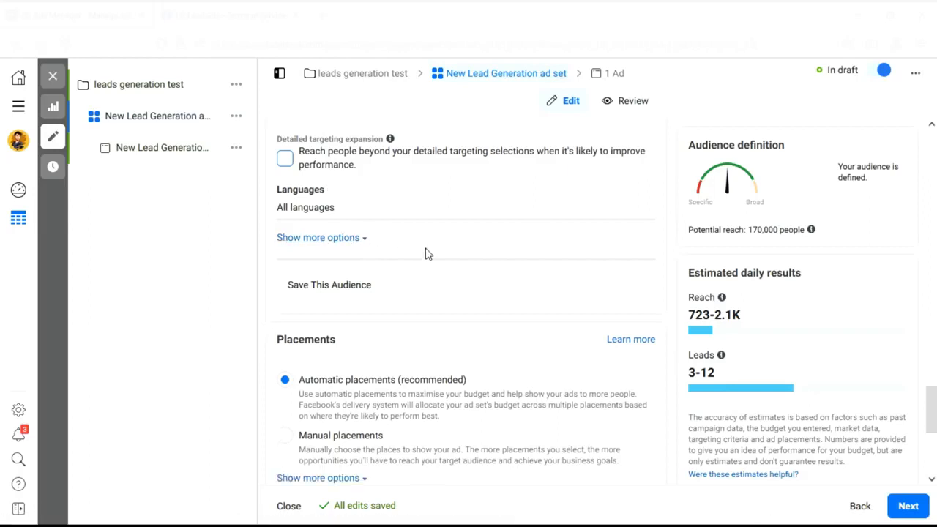
scroll(427, 254, down, 1)
scroll(427, 254, down, 3)
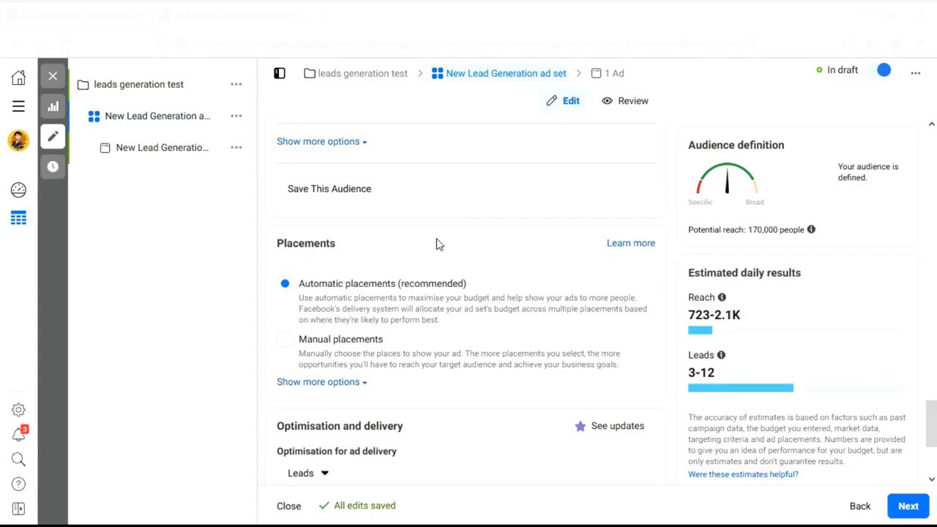
Switch the ad set to manual placements and dismiss the recommendation to use automatic placements.
scroll(438, 243, down, 1)
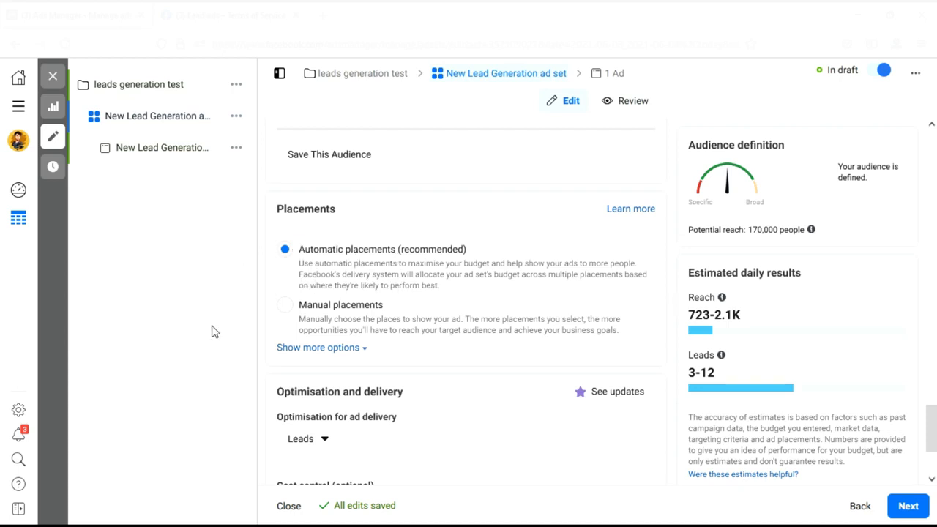
click(297, 309)
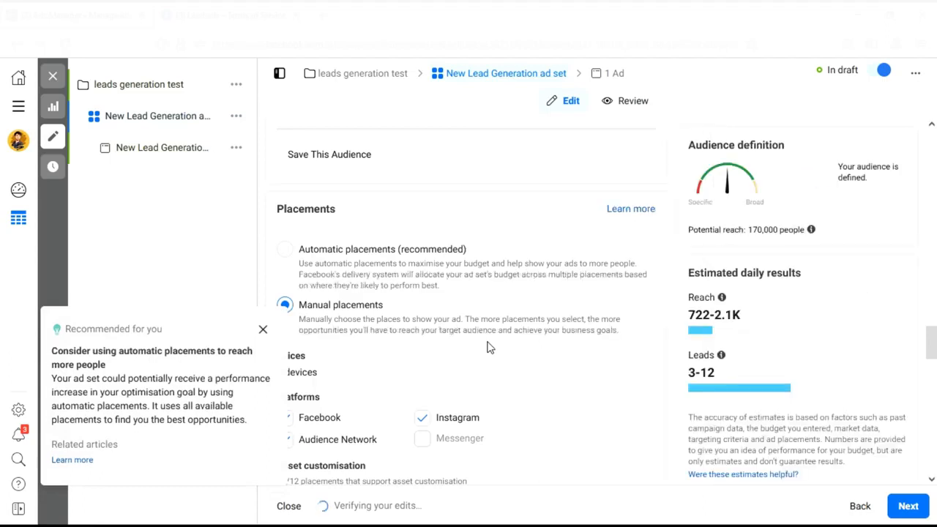
scroll(489, 348, down, 2)
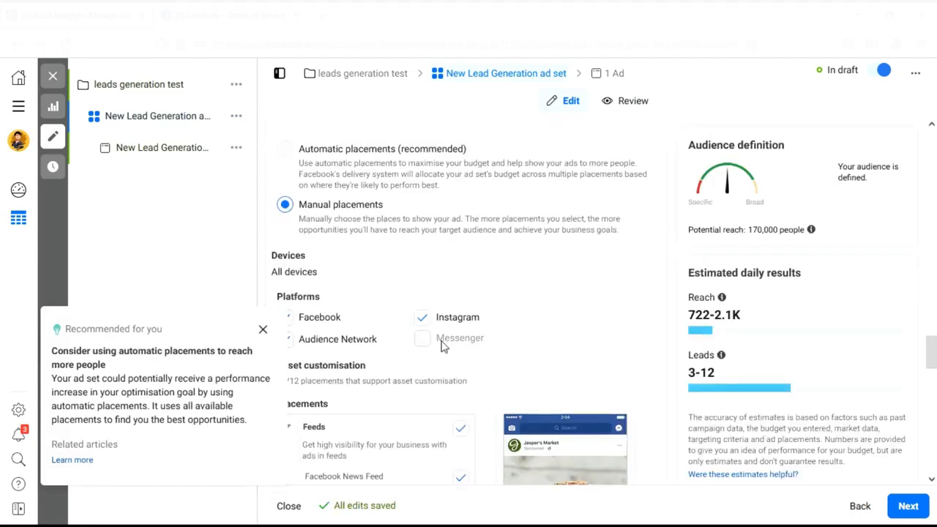
click(261, 331)
Examine the available devices, platforms and individual placements, from feeds and stories through to apps and sites.
scroll(450, 257, down, 1)
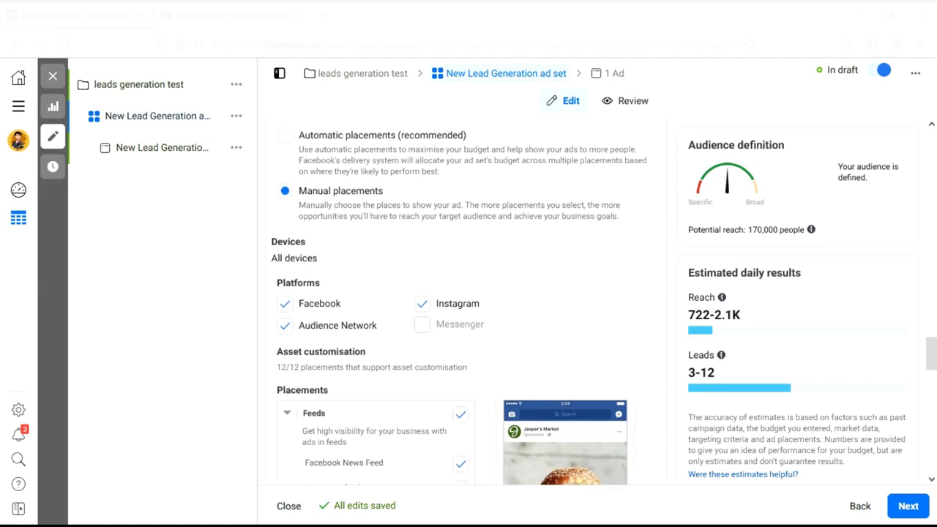
scroll(461, 308, down, 3)
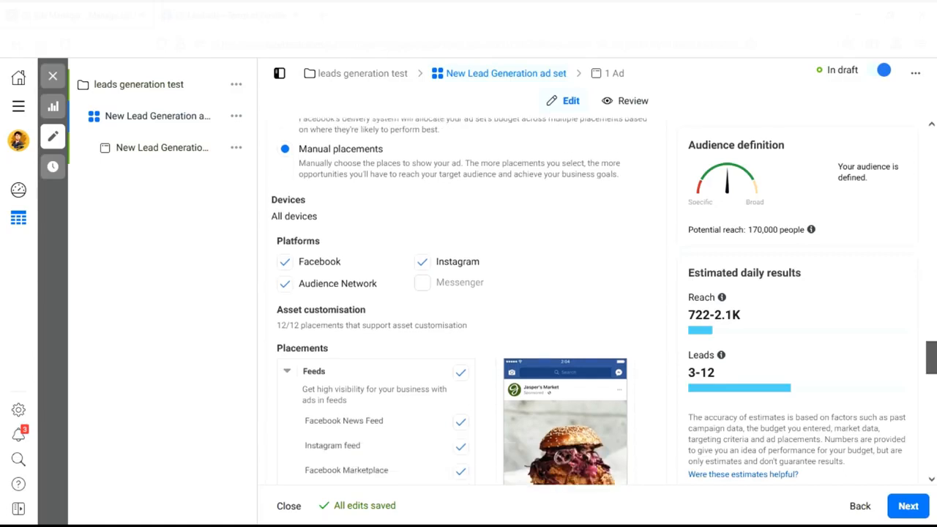
drag(931, 362, 931, 364)
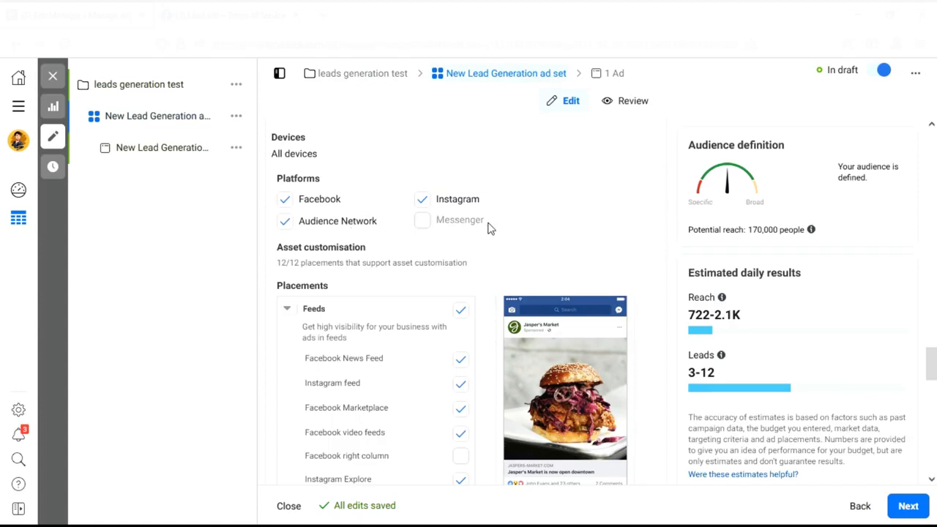
scroll(486, 222, down, 1)
mouse_move(338, 150)
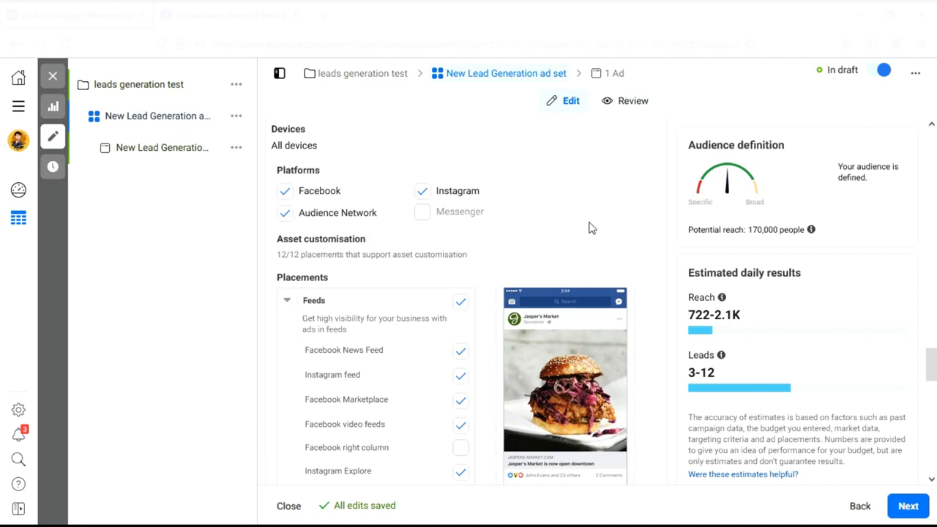
scroll(597, 232, down, 2)
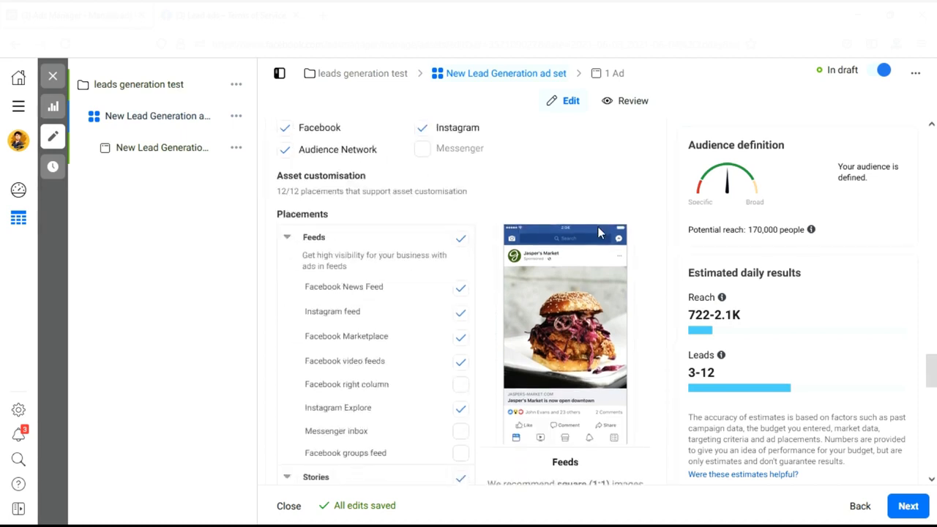
scroll(597, 227, down, 1)
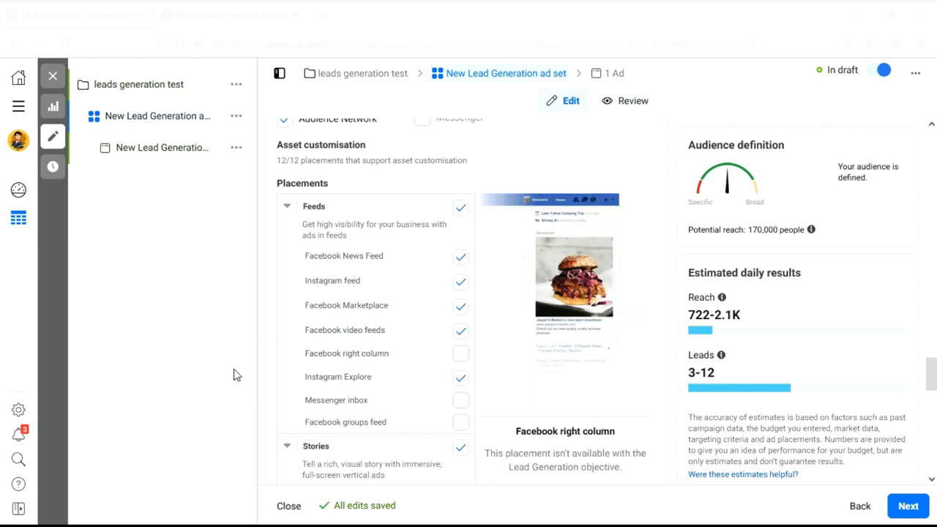
scroll(932, 388, down, 1)
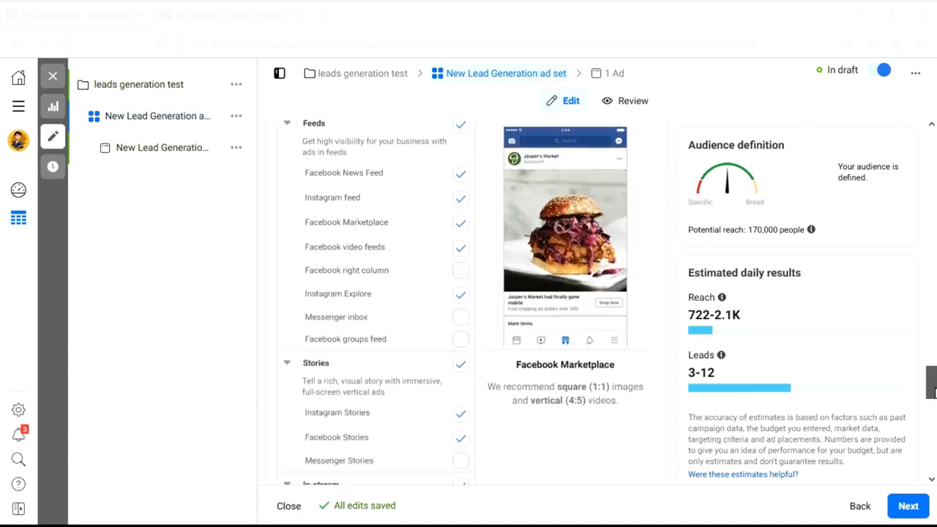
scroll(933, 391, down, 2)
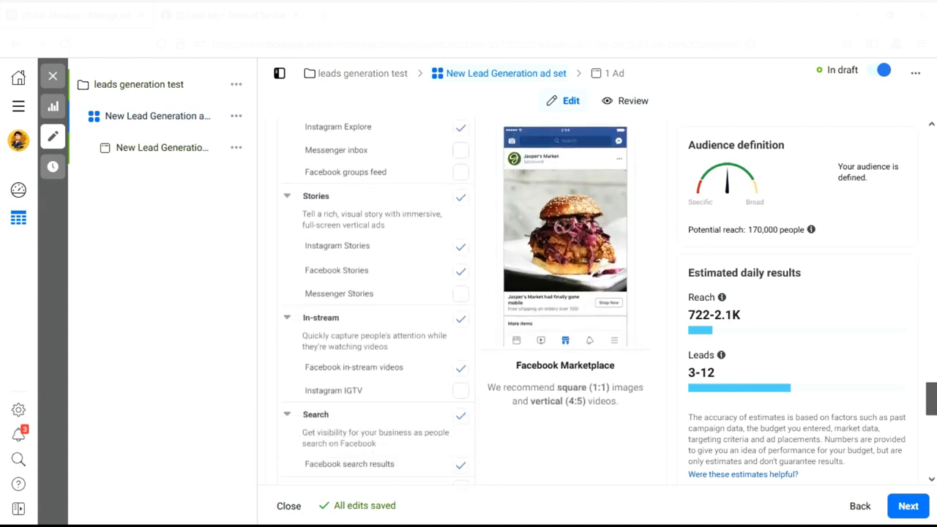
scroll(931, 399, down, 2)
scroll(931, 410, down, 1)
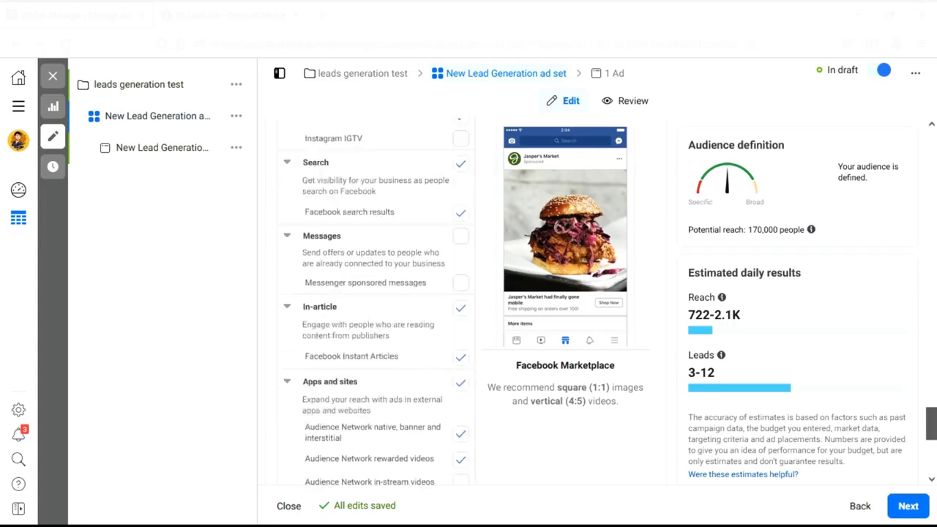
Exclude Audience Network and Instagram from the placement platforms, keeping only Facebook selected.
drag(934, 427, 935, 358)
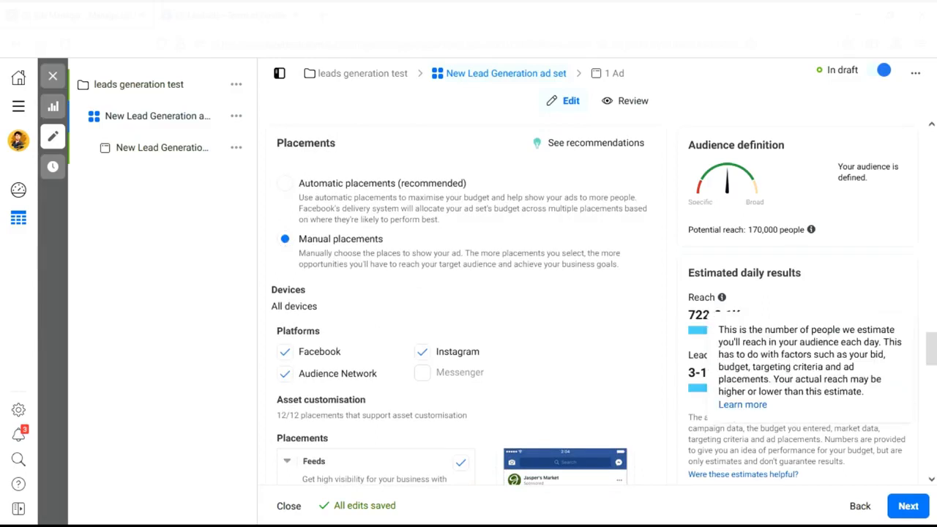
mouse_move(931, 349)
mouse_down()
mouse_move(931, 365)
mouse_move(931, 353)
mouse_up()
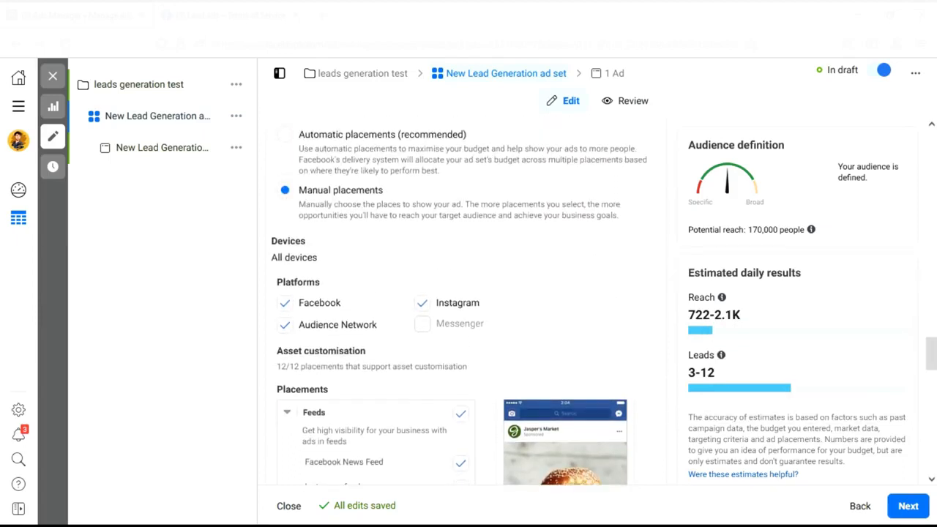
click(285, 327)
click(285, 326)
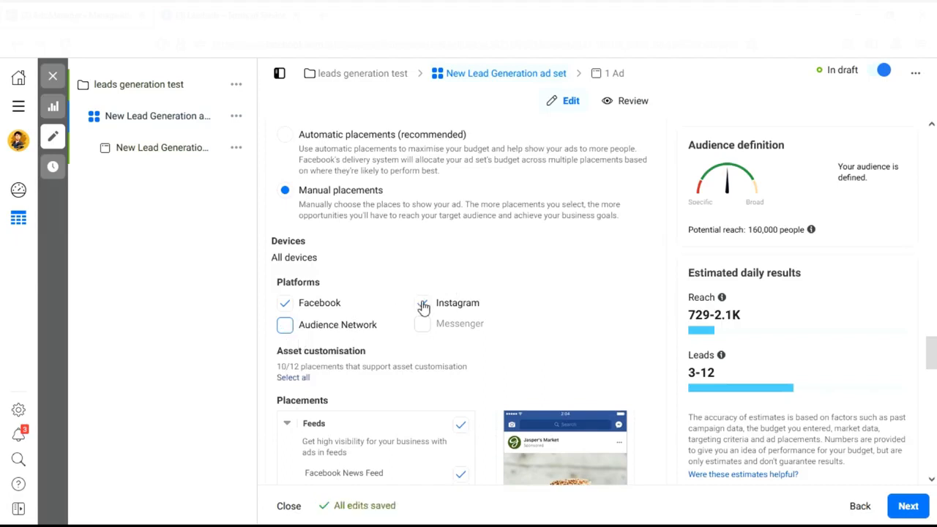
click(422, 304)
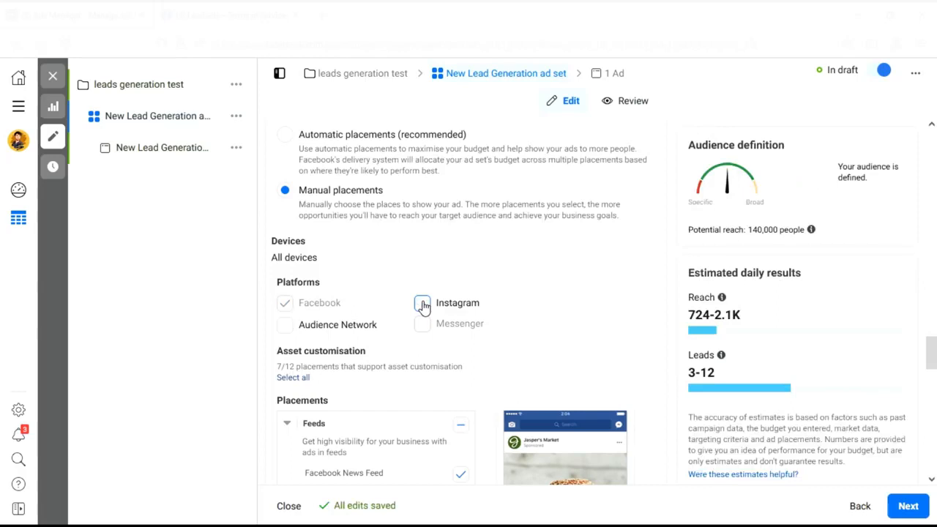
Reselect Instagram as a placement platform and switch the ad set back to automatic placements.
click(423, 304)
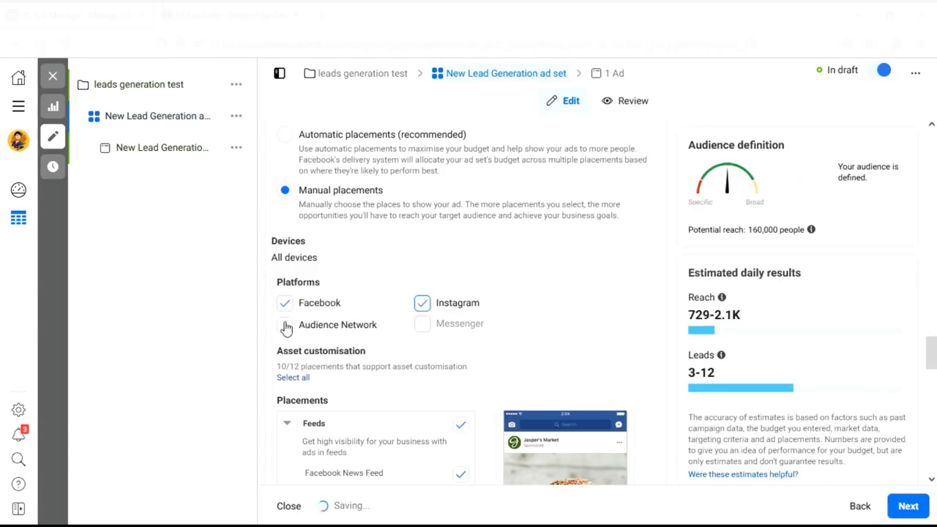
click(285, 325)
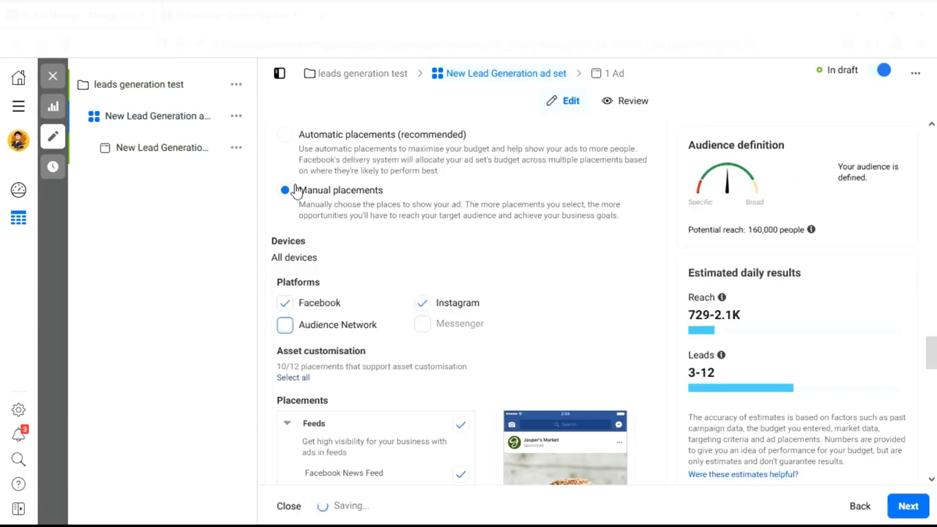
click(288, 142)
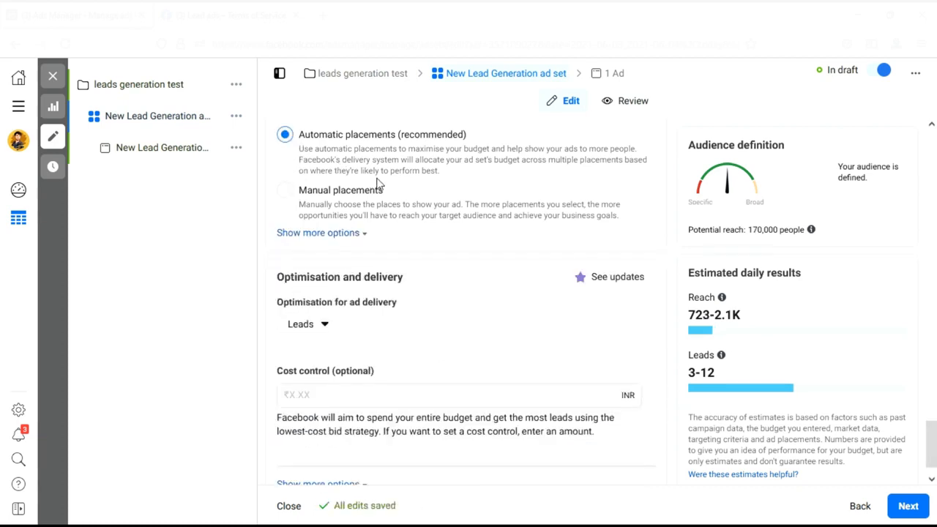
Check the optimisation choices for ad delivery, keep Leads with no cost control, and proceed to the ad level.
scroll(560, 202, up, 1)
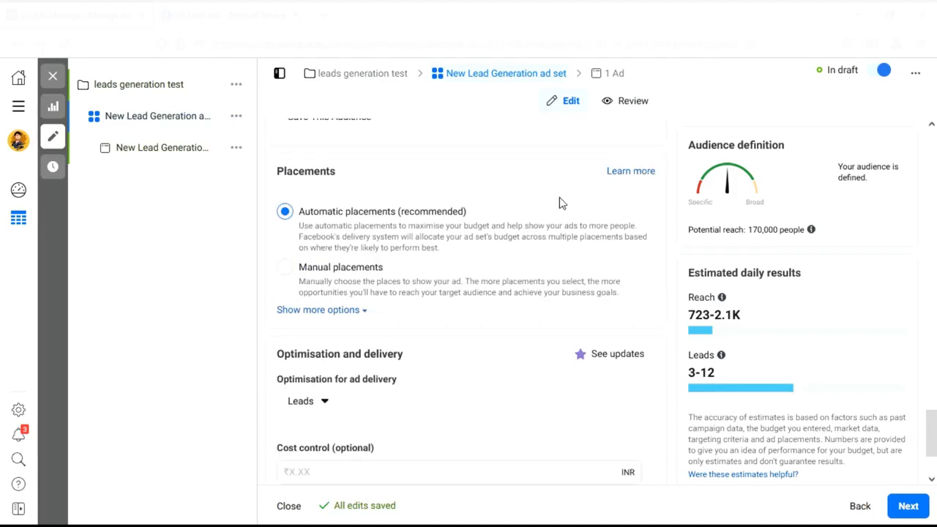
scroll(559, 203, down, 1)
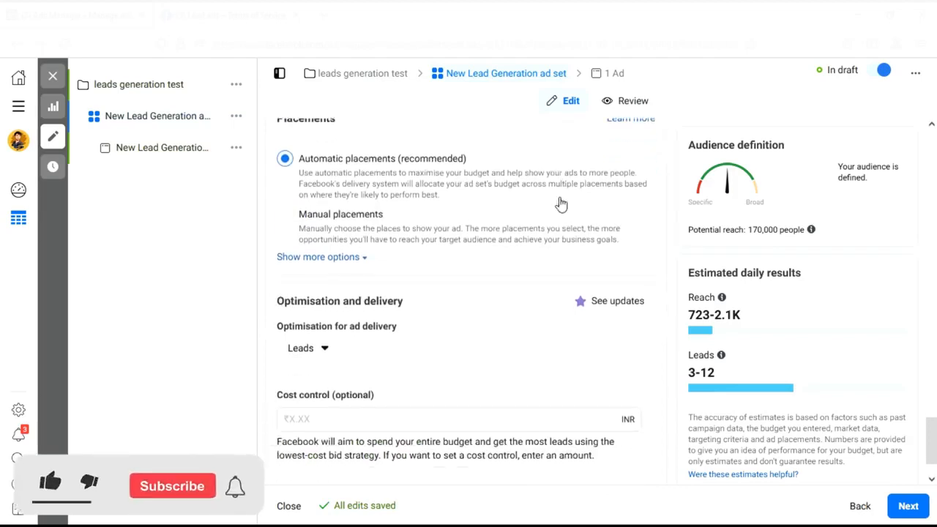
scroll(559, 205, down, 1)
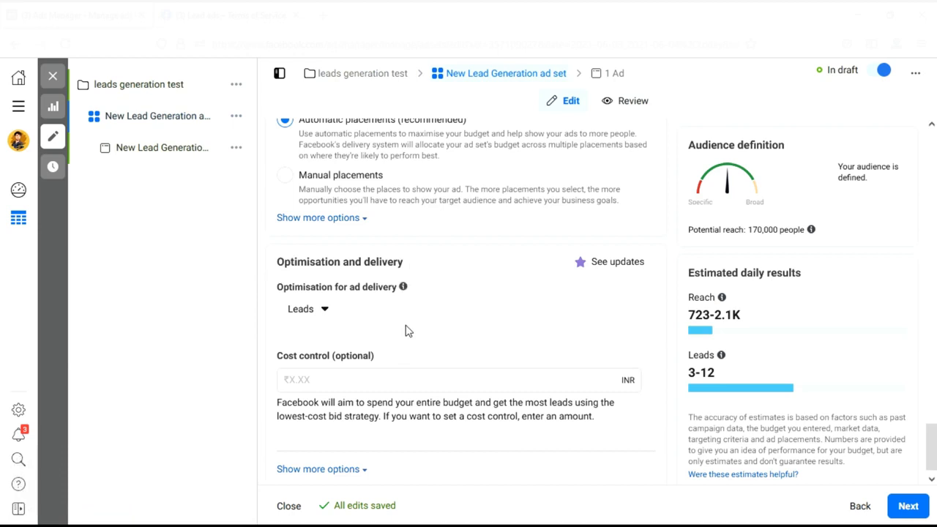
scroll(515, 297, up, 1)
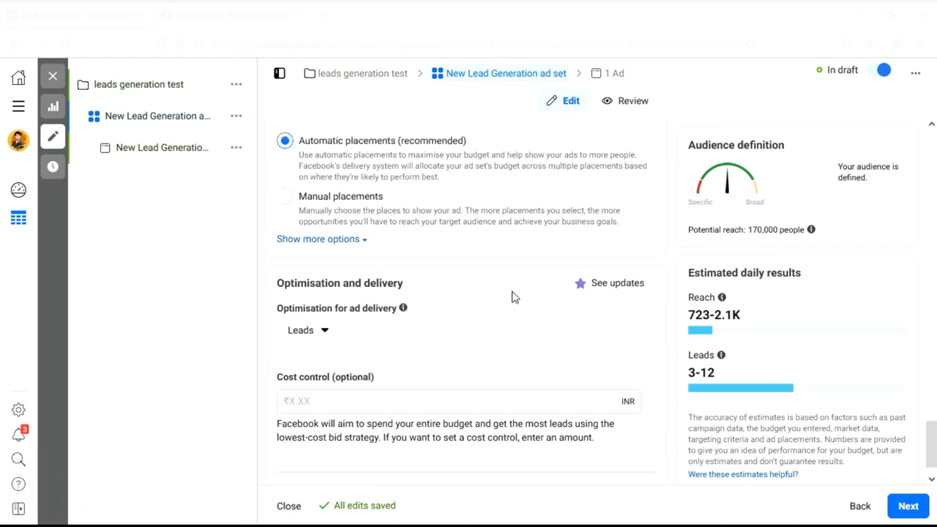
scroll(516, 297, down, 1)
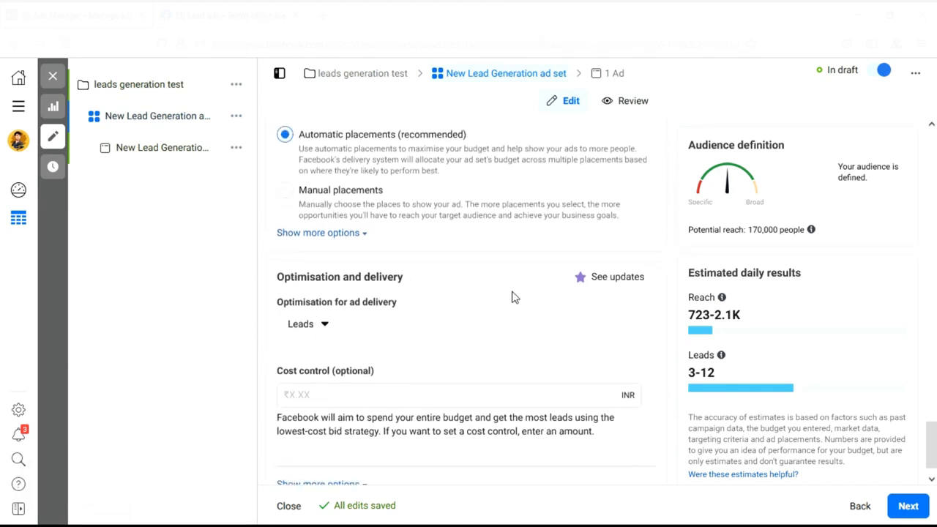
click(313, 330)
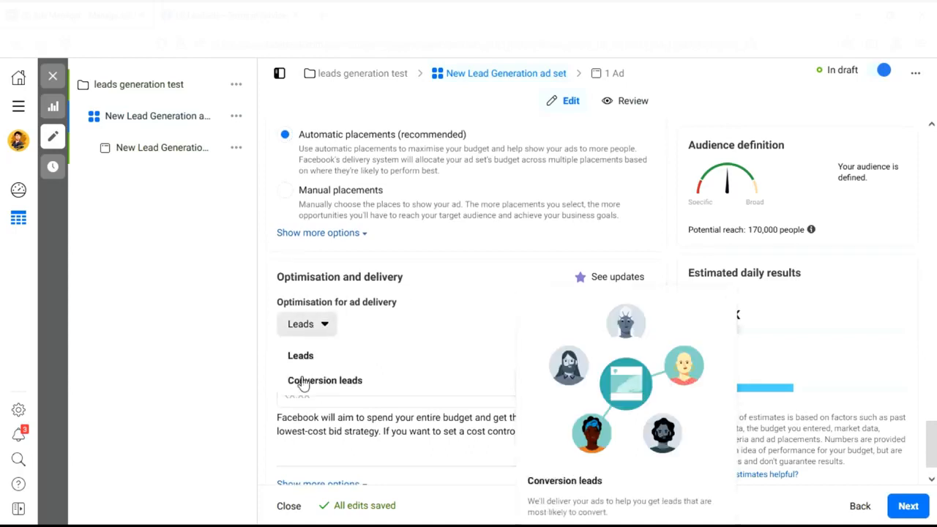
click(442, 297)
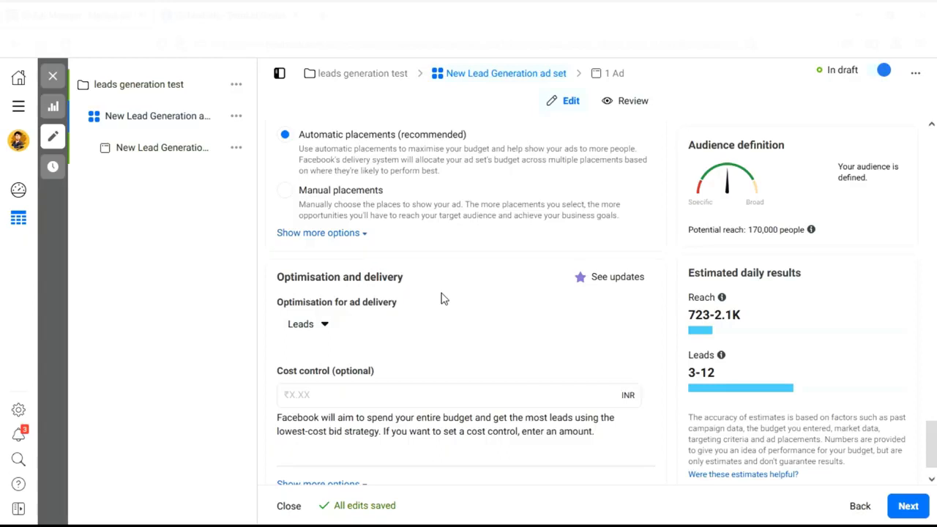
scroll(442, 299, down, 1)
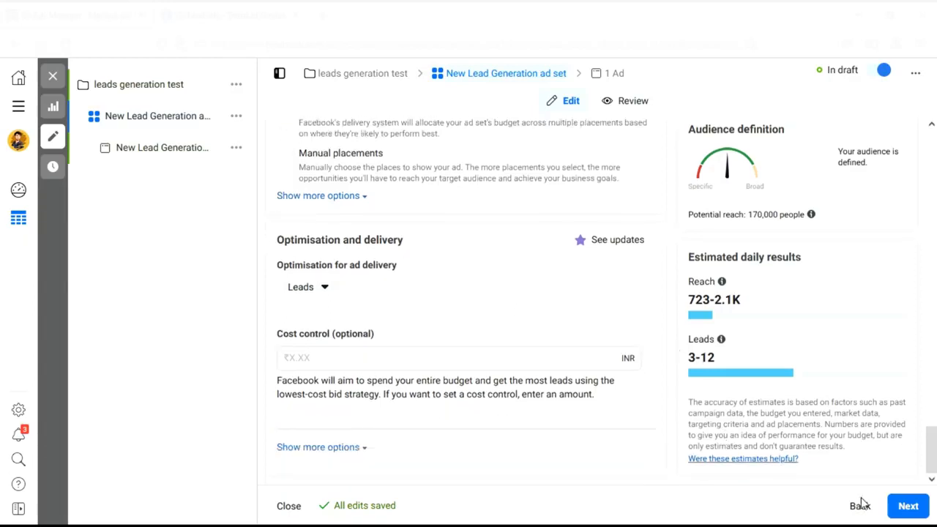
click(907, 517)
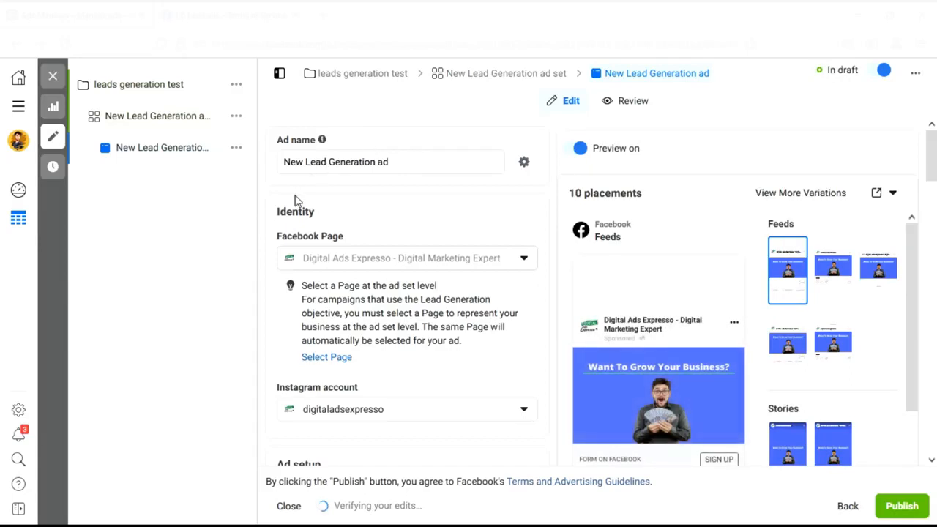
Review the ad's Facebook Page, Instagram account, ad setup and format options, down to the ad creative media.
scroll(269, 256, down, 1)
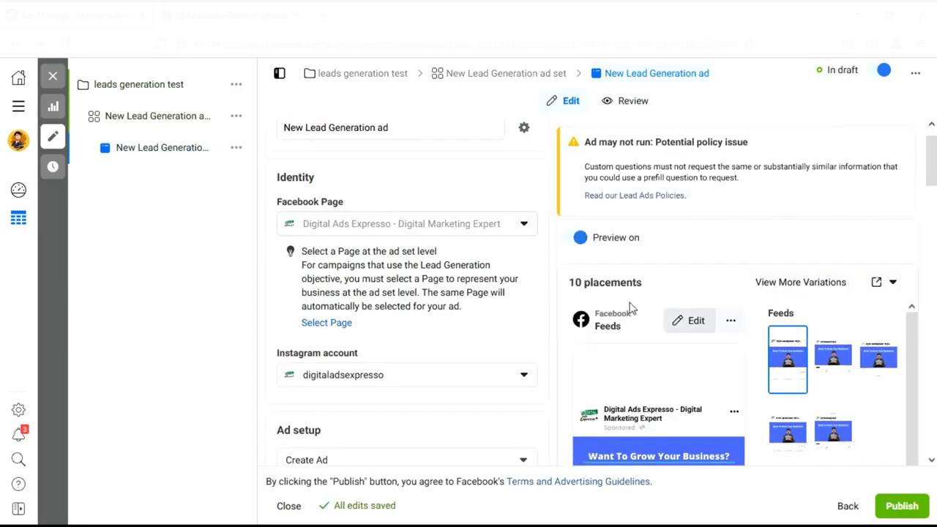
scroll(303, 265, down, 1)
scroll(303, 265, down, 1)
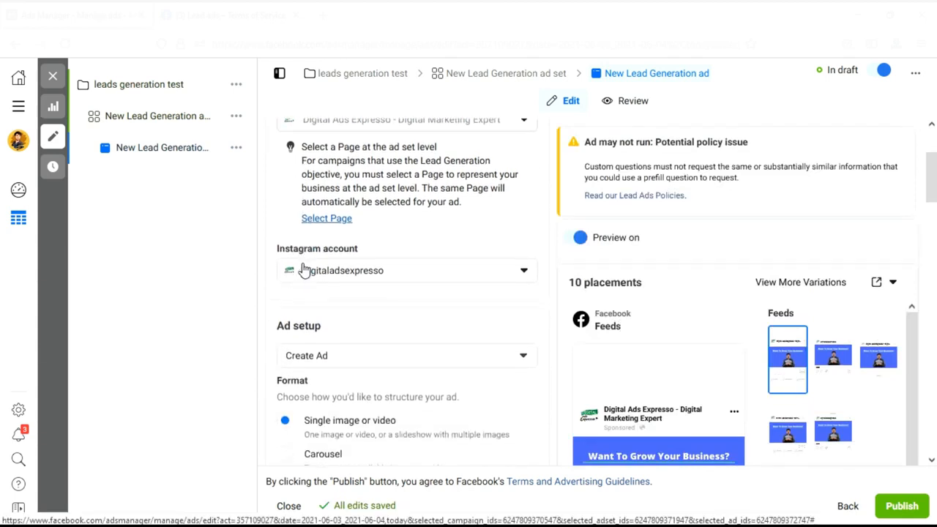
scroll(303, 269, down, 2)
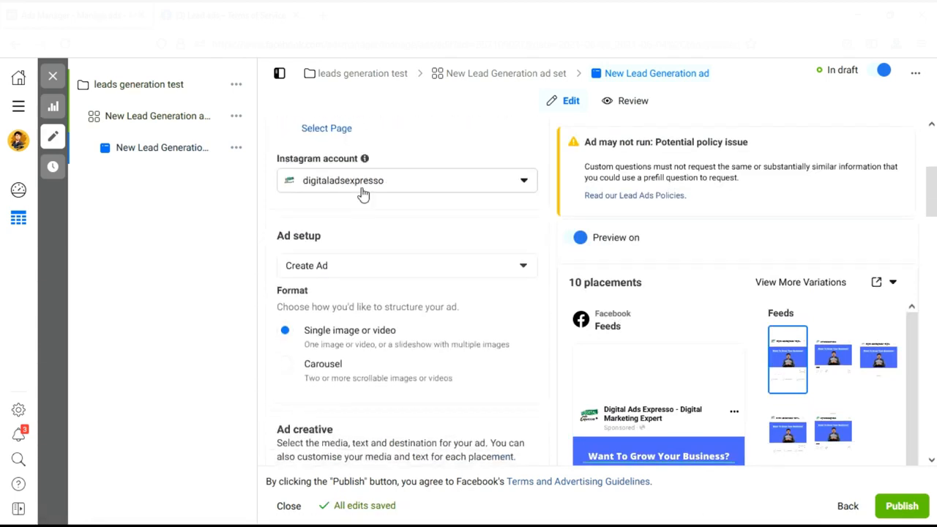
scroll(257, 211, down, 1)
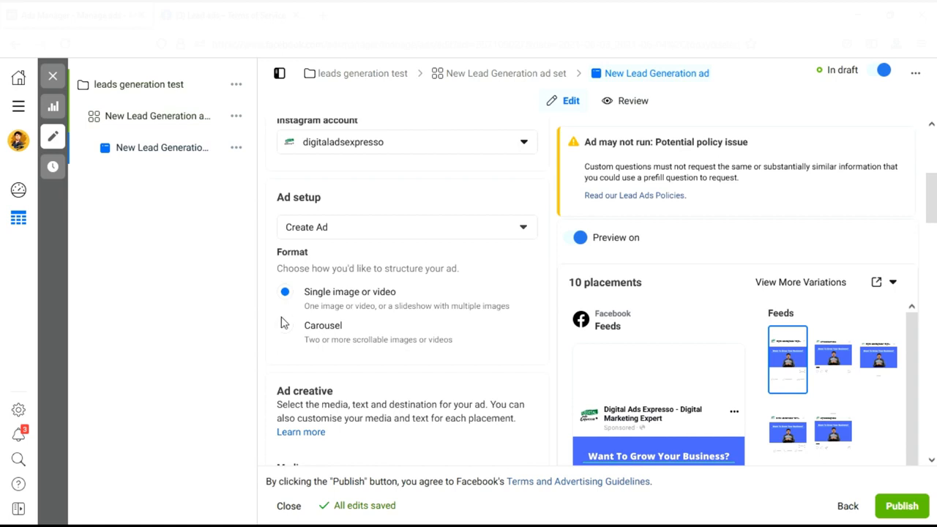
scroll(284, 323, down, 1)
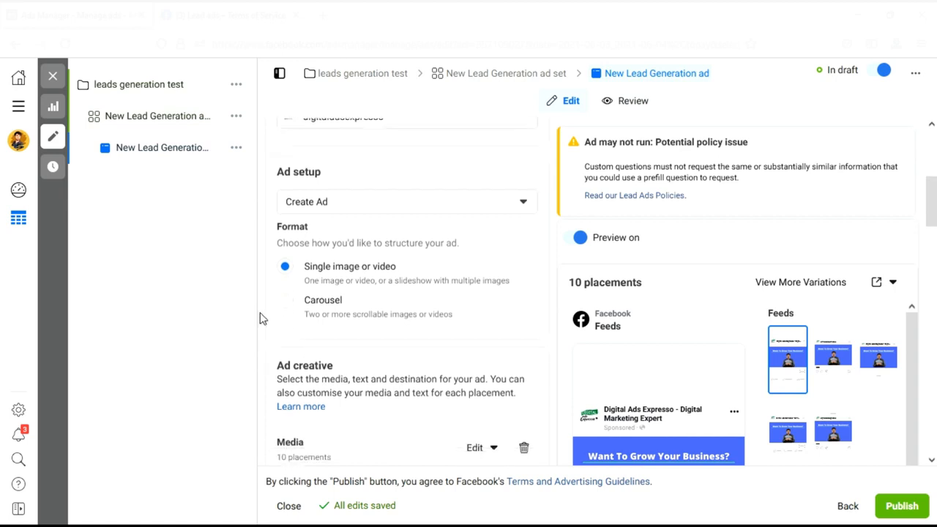
scroll(262, 319, down, 2)
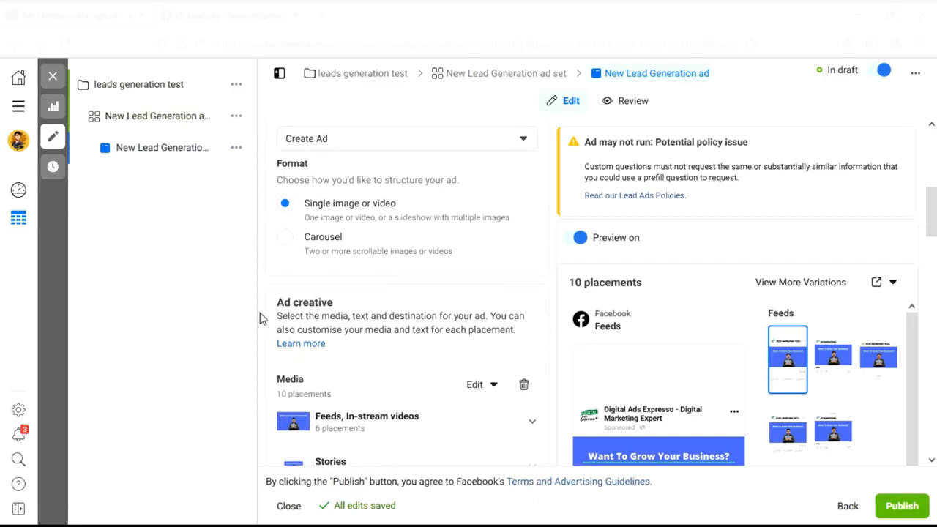
scroll(262, 320, down, 1)
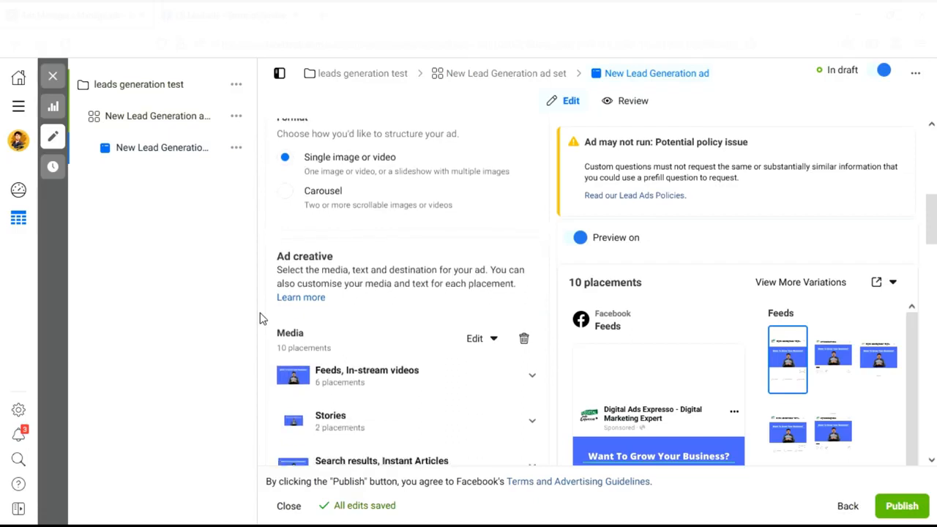
Replace the ad's existing media with the 1280 × 720 DAX Workshop account video, accepting the default placement crops.
click(525, 340)
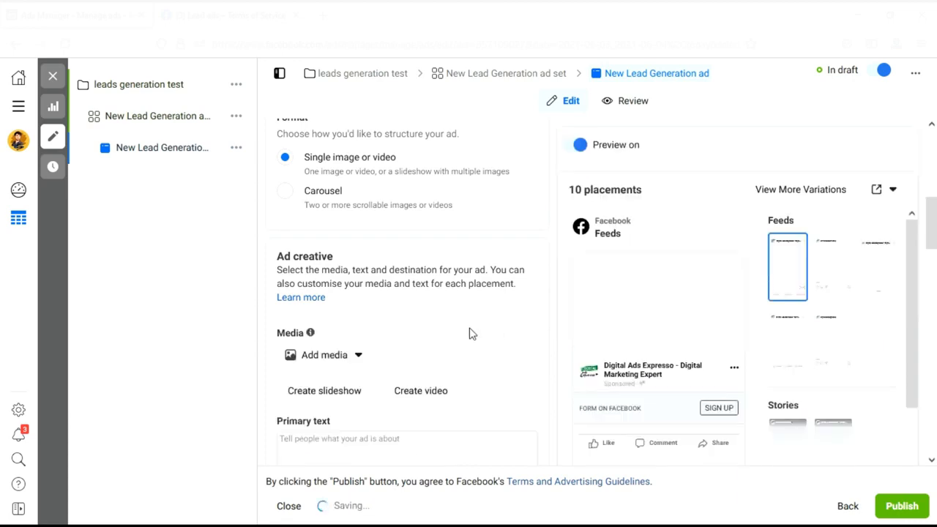
click(347, 357)
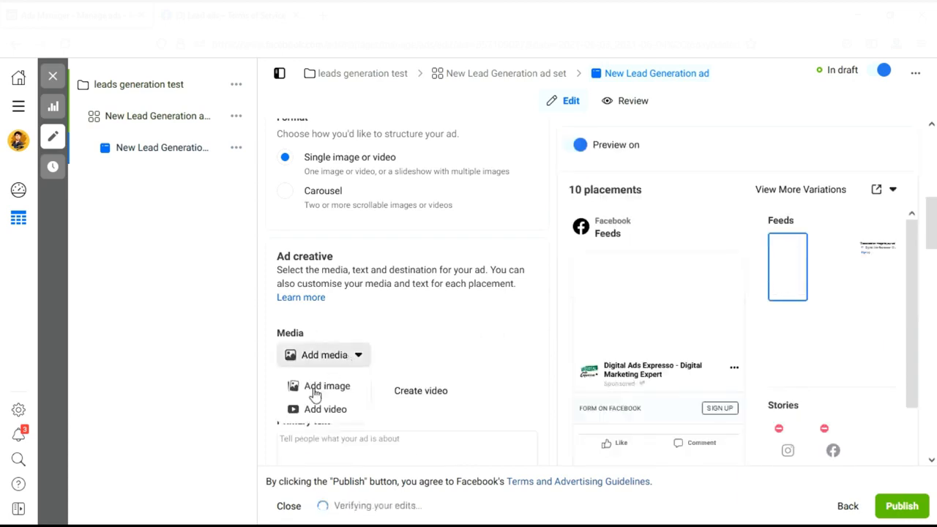
click(300, 409)
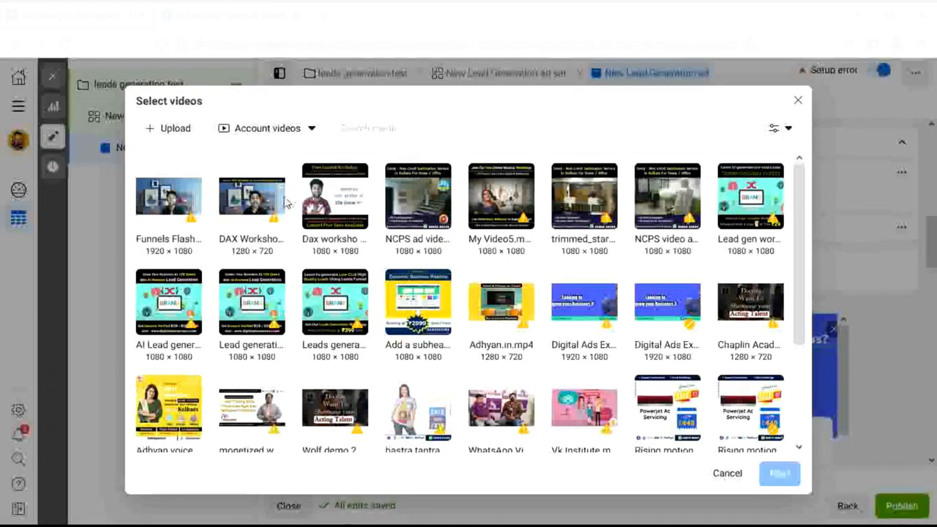
click(257, 205)
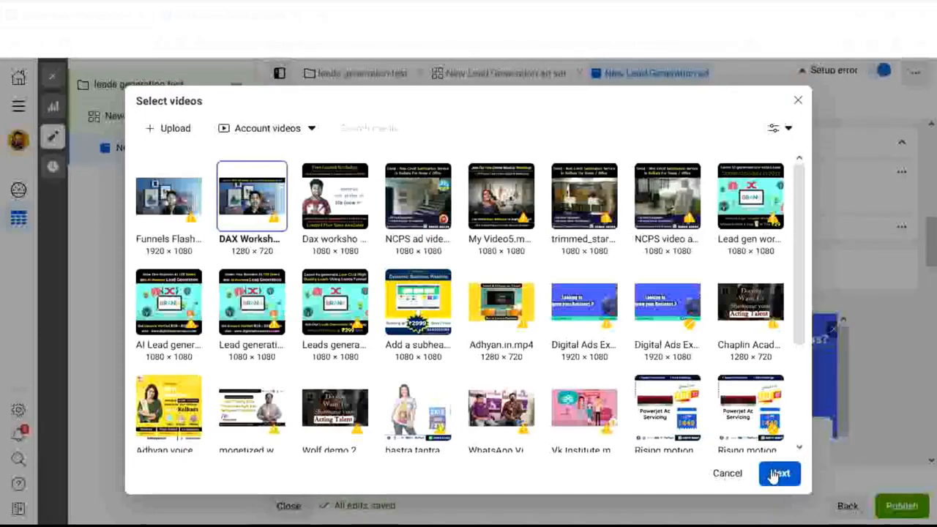
click(777, 474)
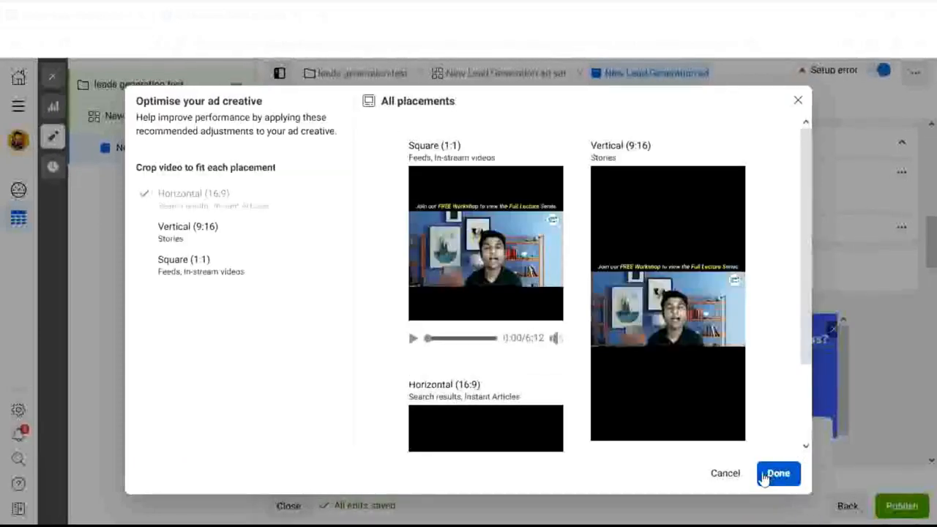
click(776, 474)
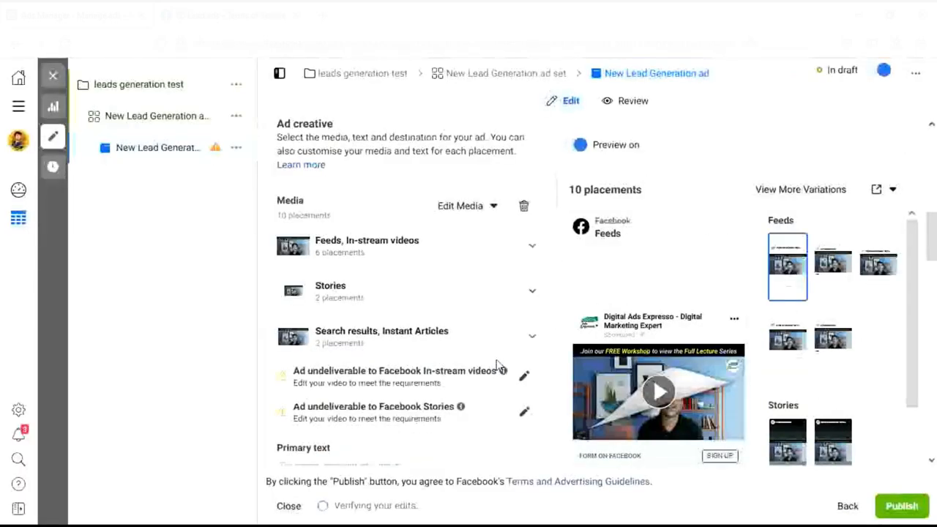
Examine the video's placement groups, delivery warnings and feed preview, and the primary text, headline, description and display link fields.
scroll(432, 251, up, 1)
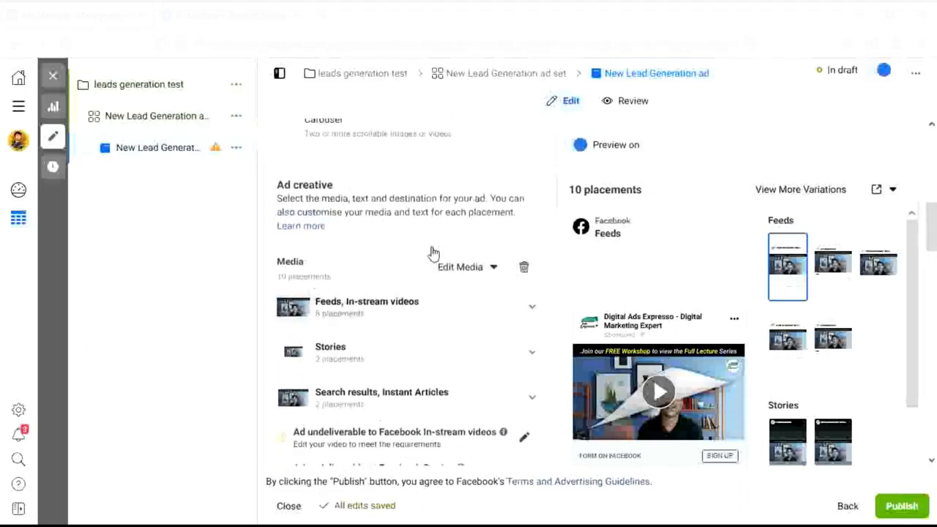
scroll(445, 247, up, 1)
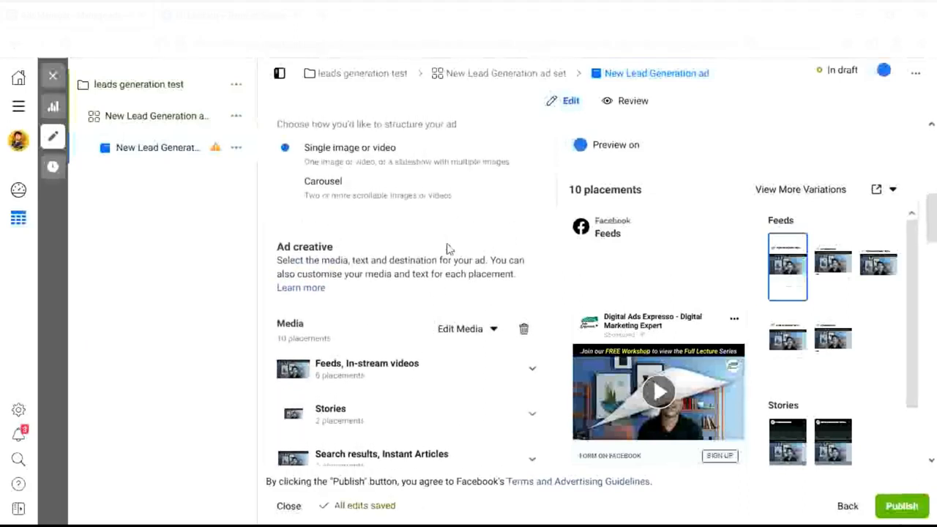
scroll(447, 249, down, 5)
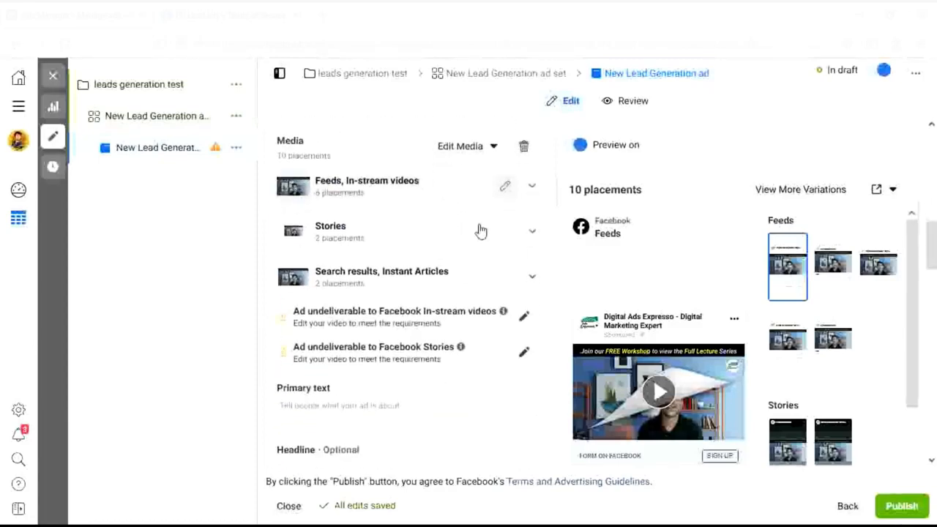
scroll(480, 230, down, 1)
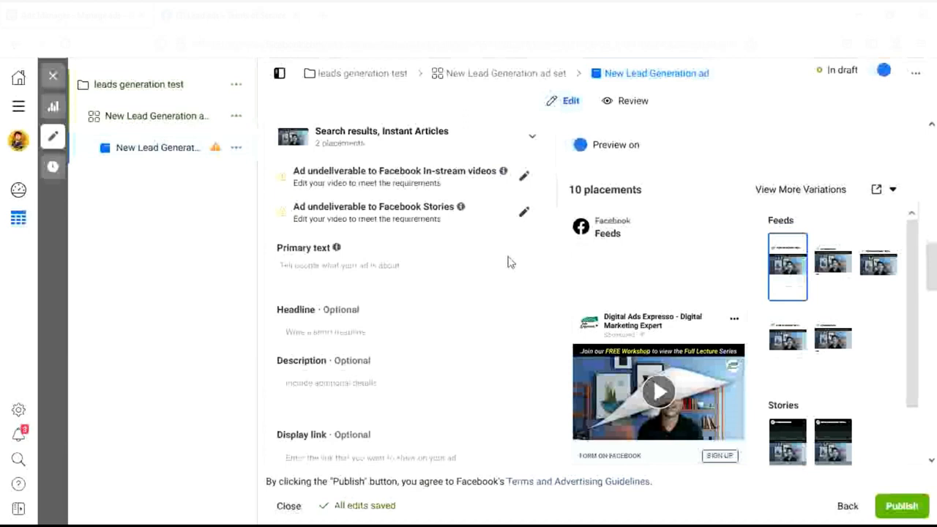
scroll(508, 261, down, 1)
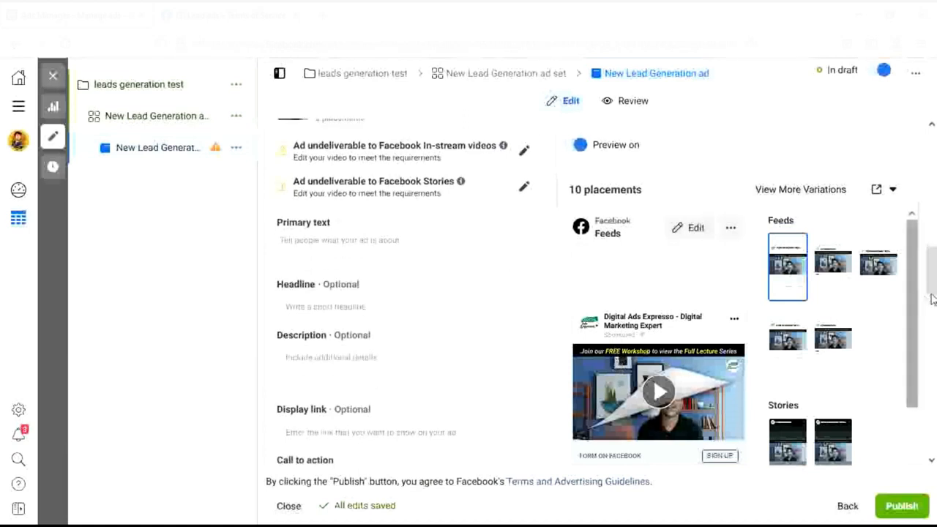
scroll(932, 286, down, 1)
scroll(406, 293, up, 2)
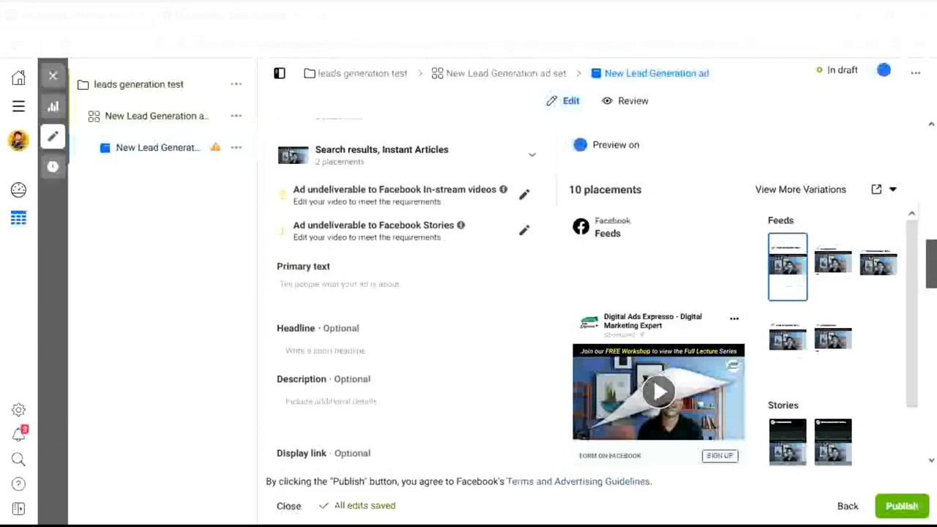
scroll(406, 292, up, 2)
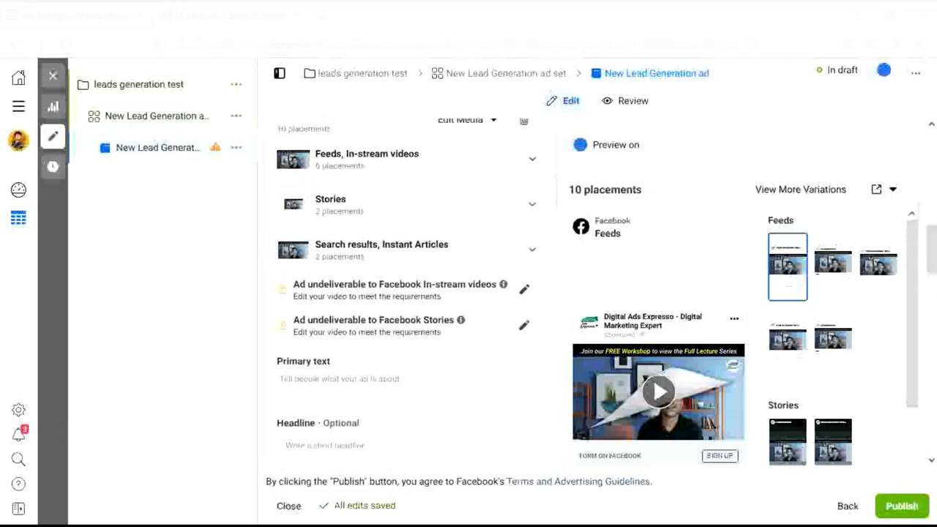
drag(934, 265, 933, 251)
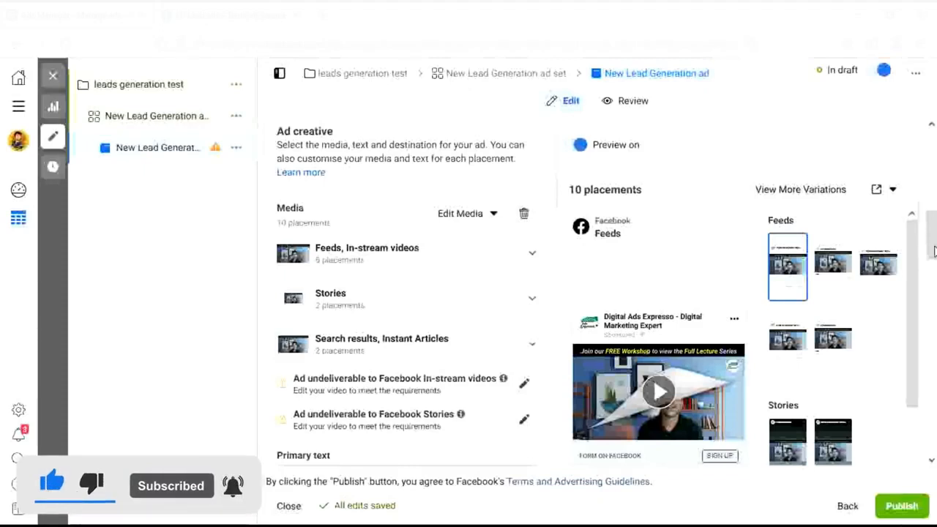
mouse_move(687, 230)
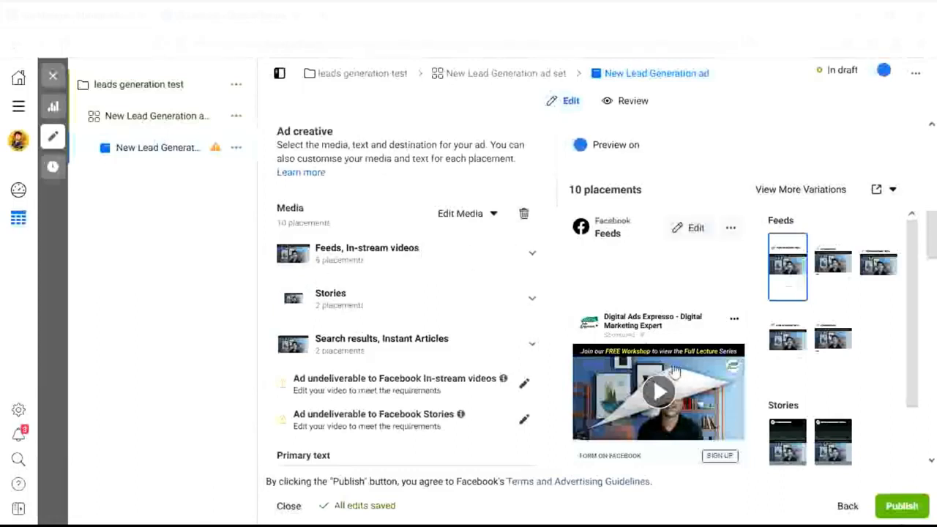
scroll(677, 371, down, 1)
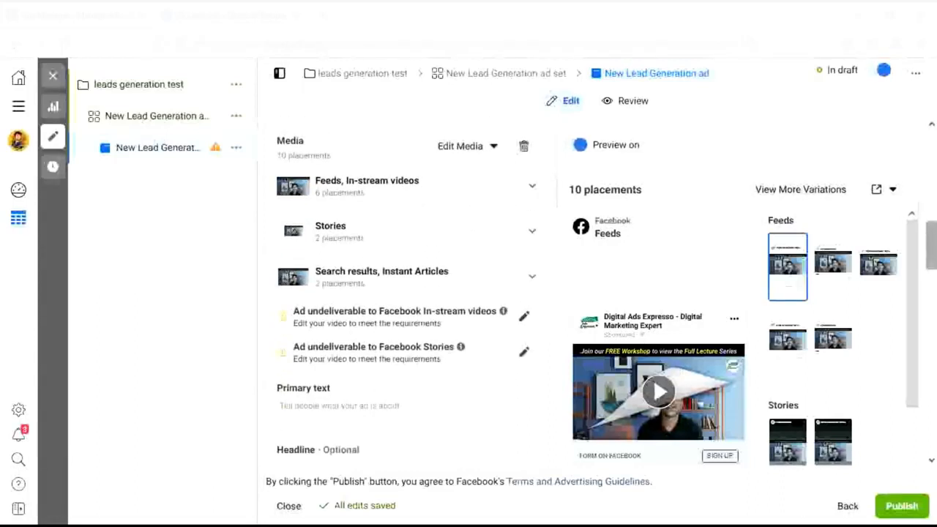
Choose a manual thumbnail from the video's suggested frames for the six Feeds and In-stream placements and save it.
mouse_move(932, 246)
mouse_down()
mouse_move(932, 432)
mouse_move(932, 240)
mouse_up()
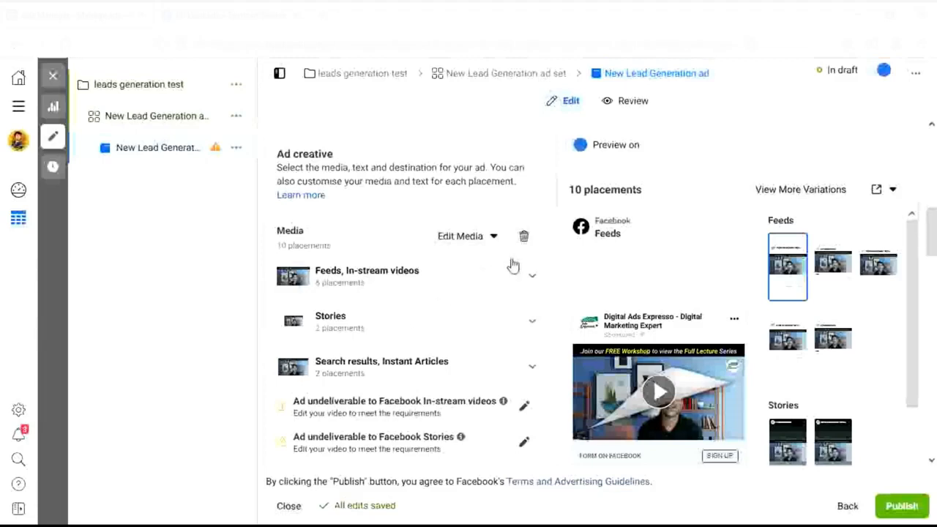
click(505, 281)
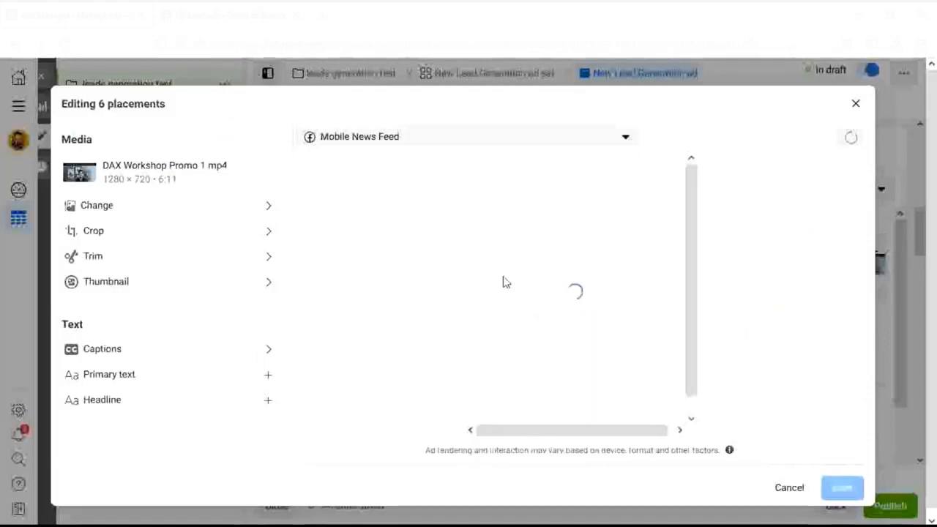
click(174, 289)
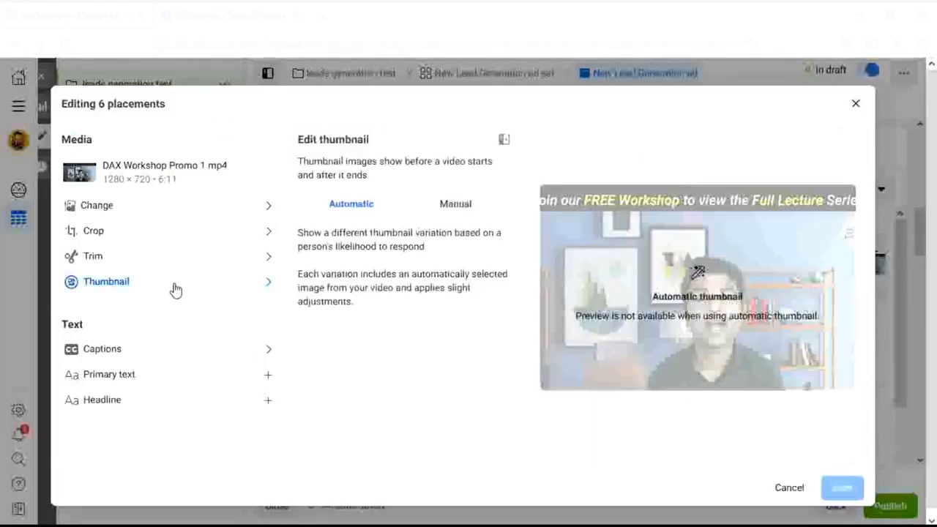
click(434, 204)
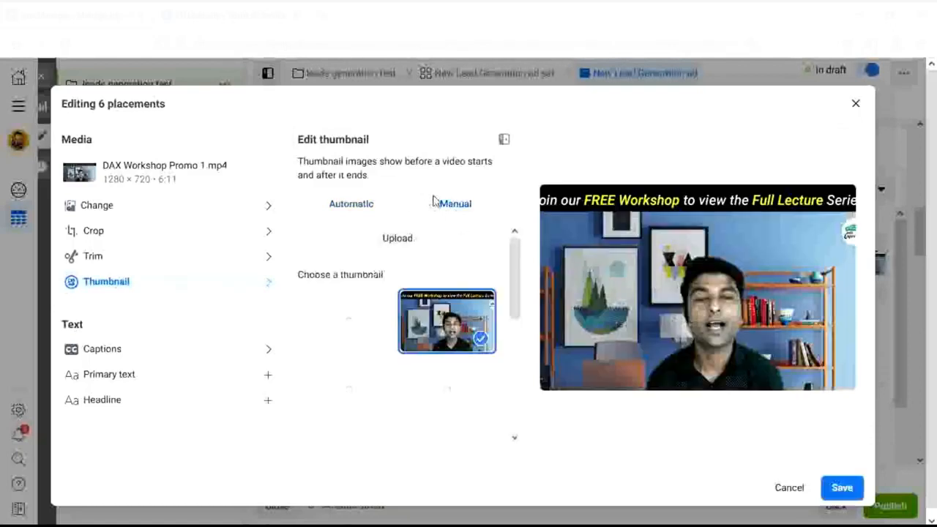
scroll(306, 359, down, 2)
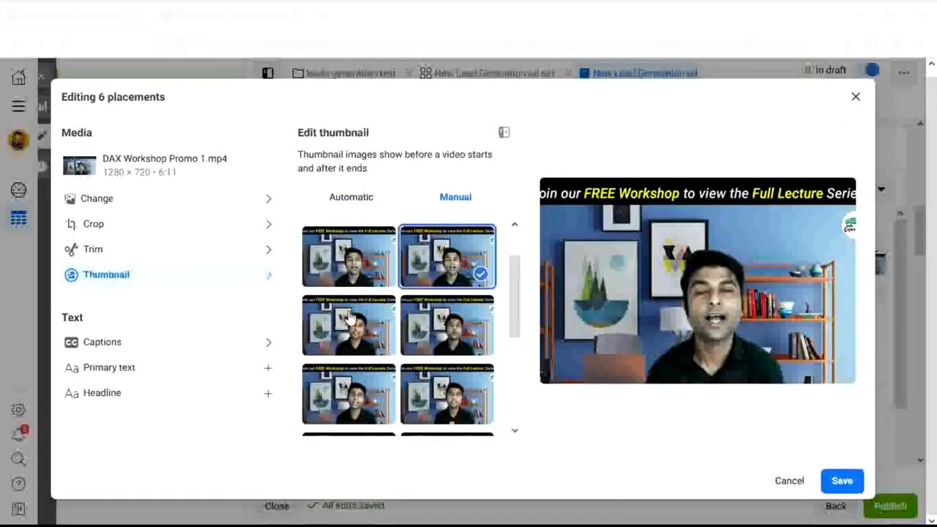
click(350, 328)
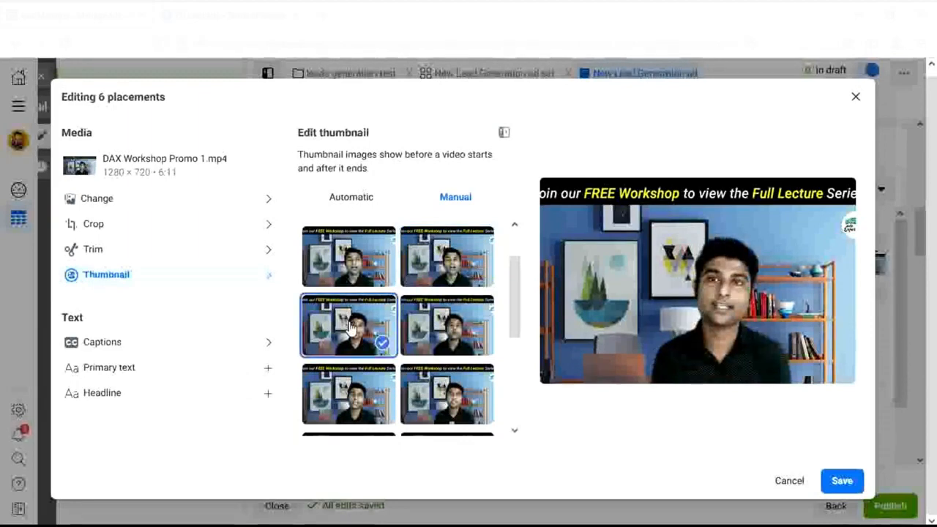
click(350, 395)
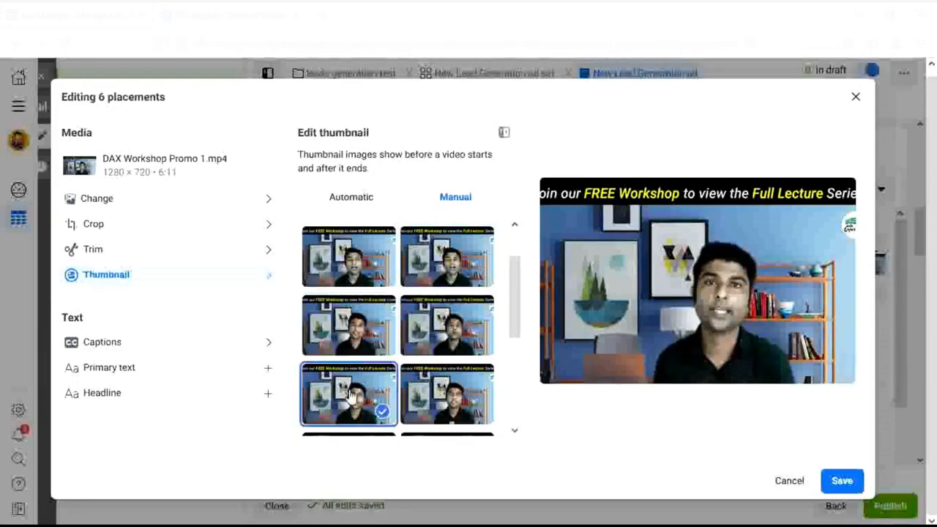
click(435, 342)
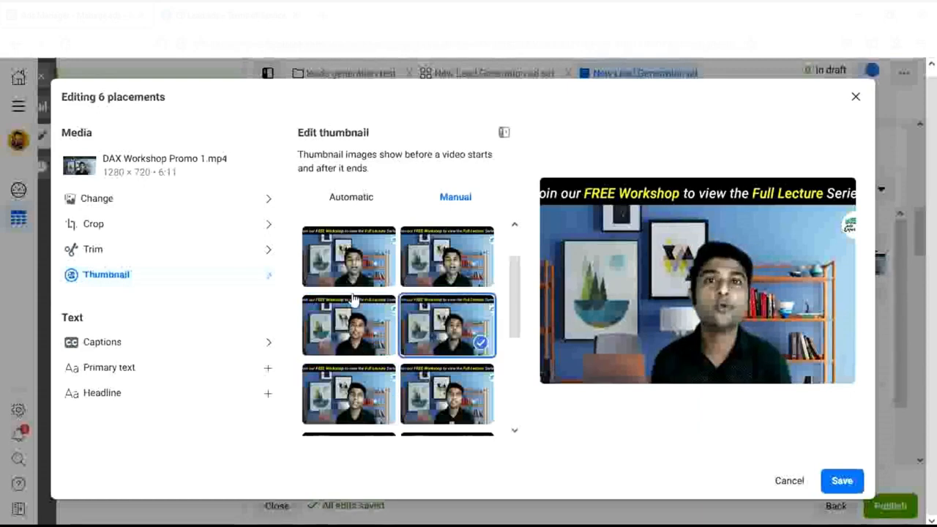
click(350, 322)
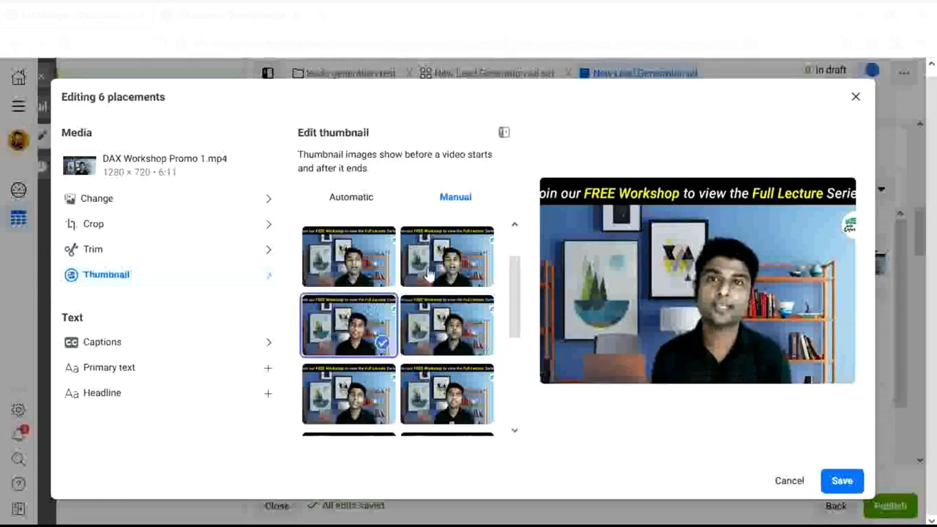
scroll(432, 391, down, 1)
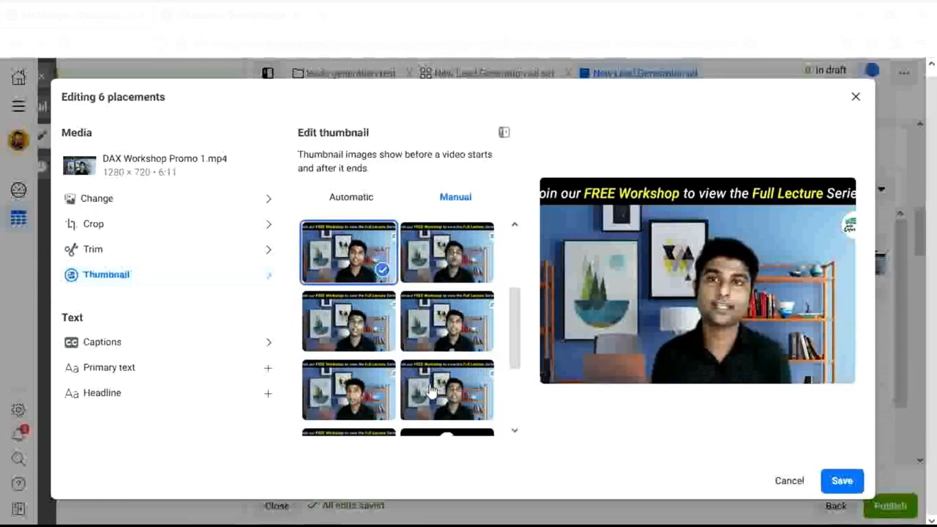
click(357, 409)
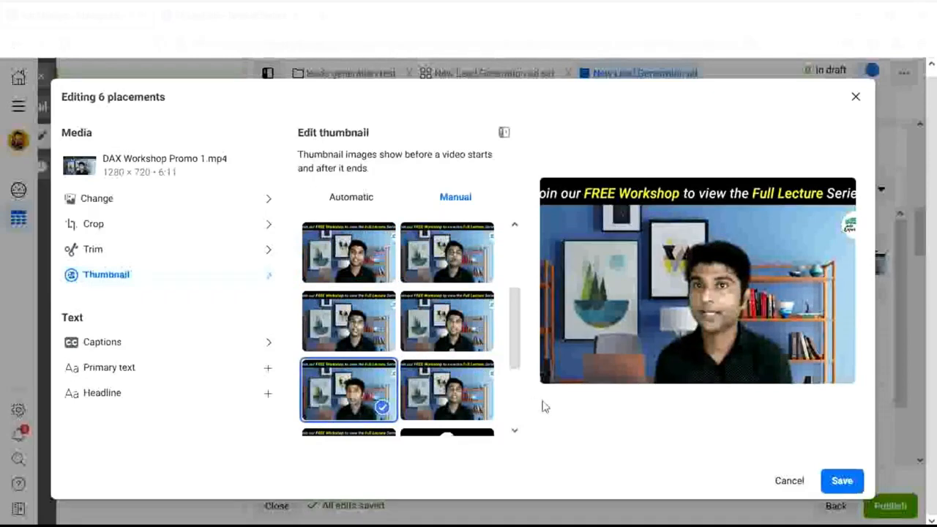
click(842, 480)
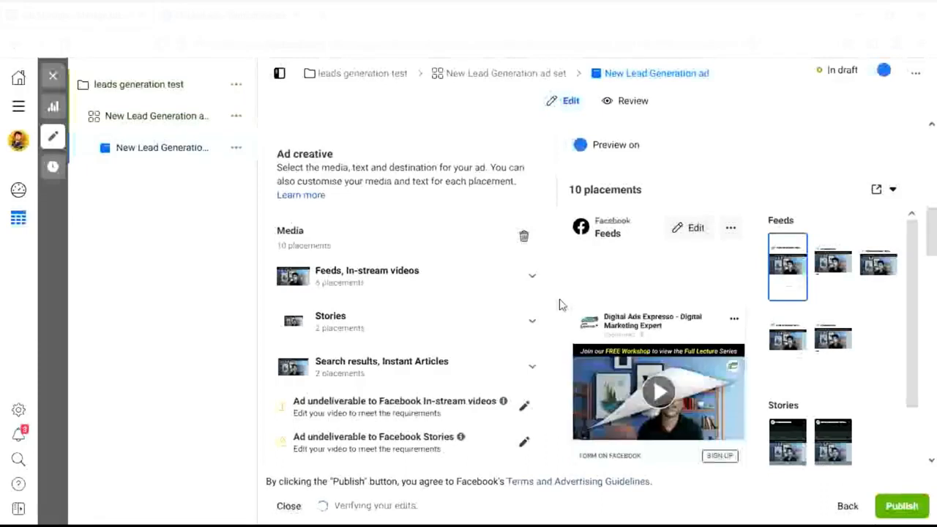
Use the 1920 × 1080 Facebook Ad Success Template account image as the video thumbnail for Feeds and In-stream placements, and save.
scroll(562, 305, down, 1)
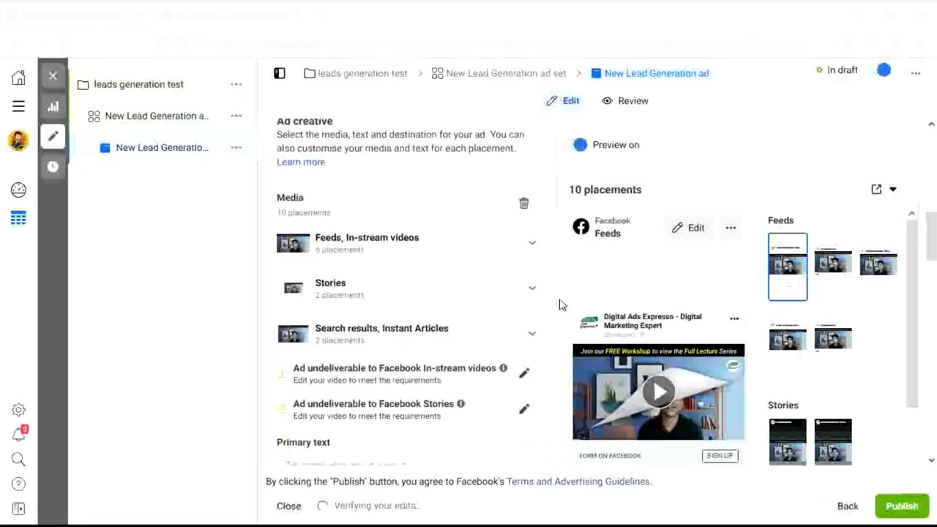
scroll(563, 305, down, 1)
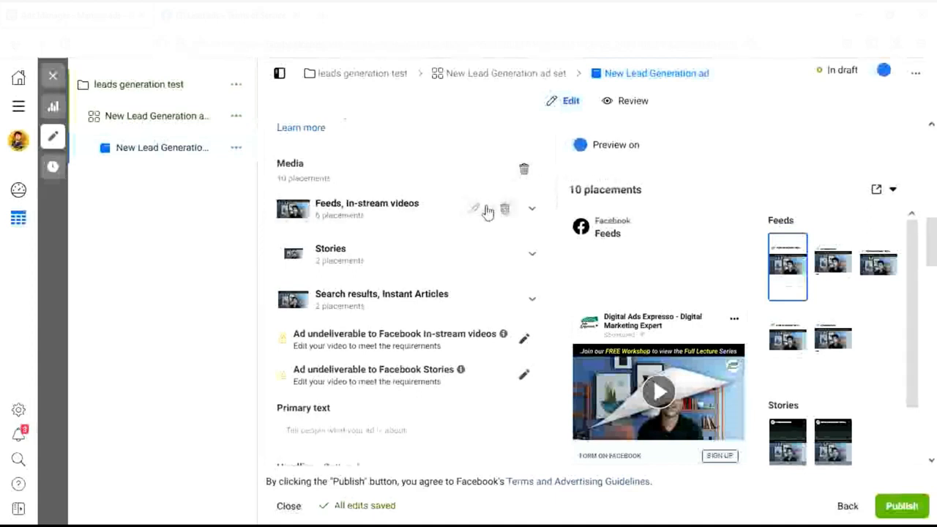
click(476, 212)
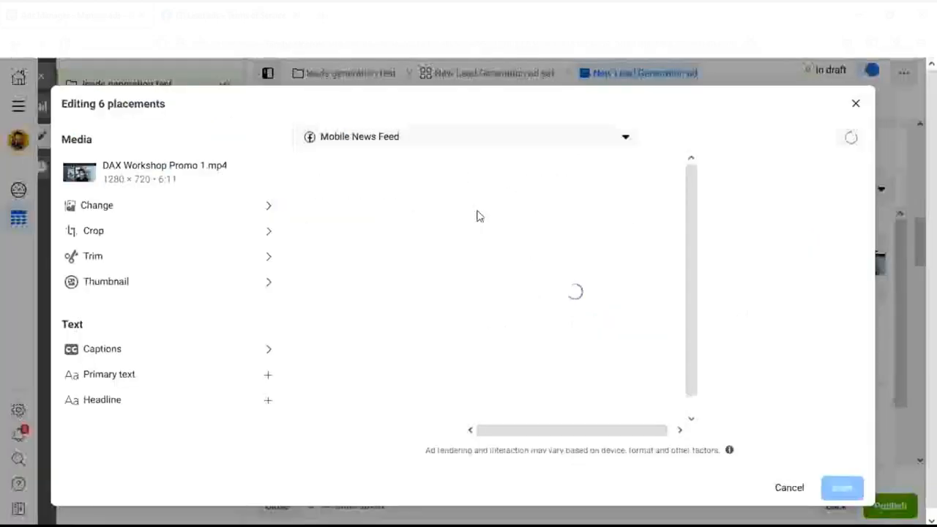
click(176, 288)
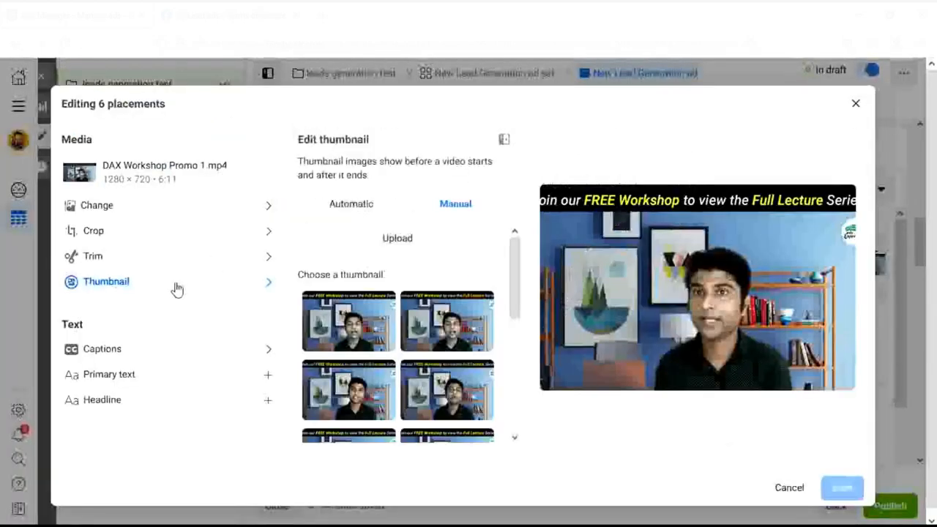
click(399, 244)
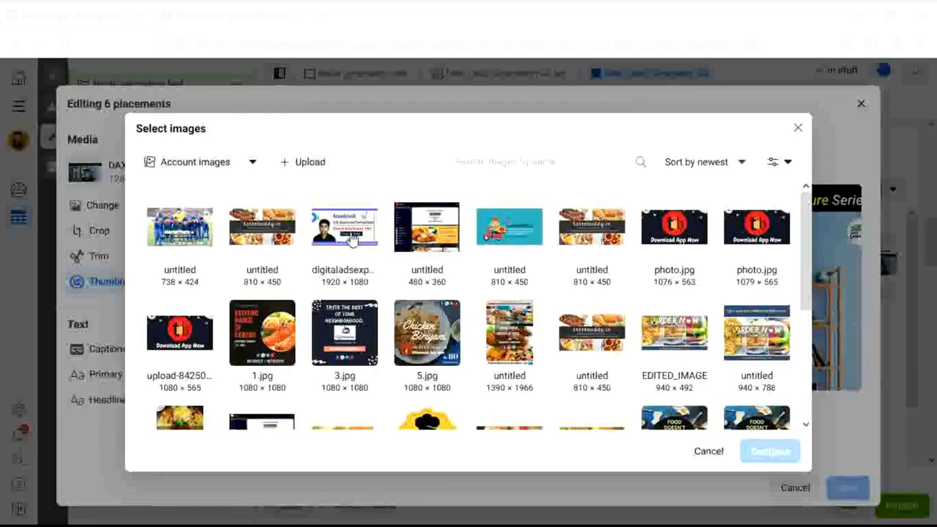
click(356, 240)
click(769, 451)
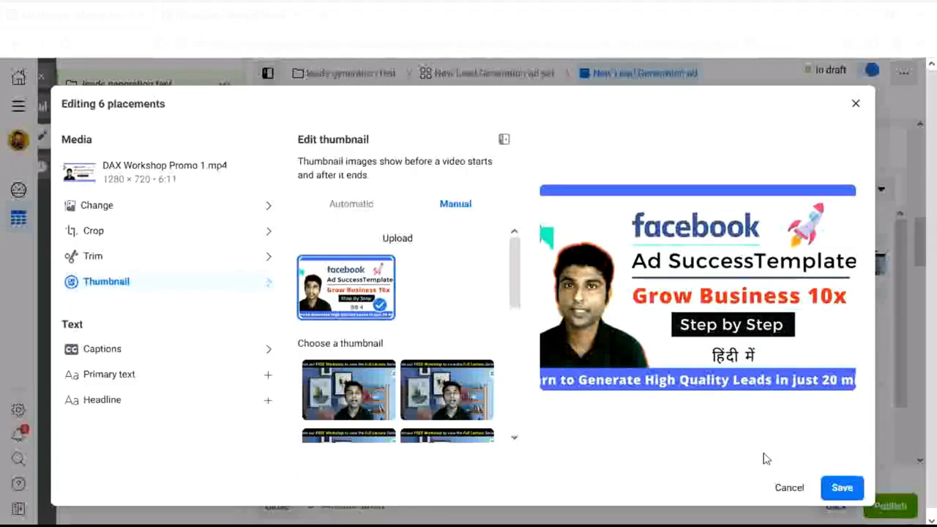
click(834, 492)
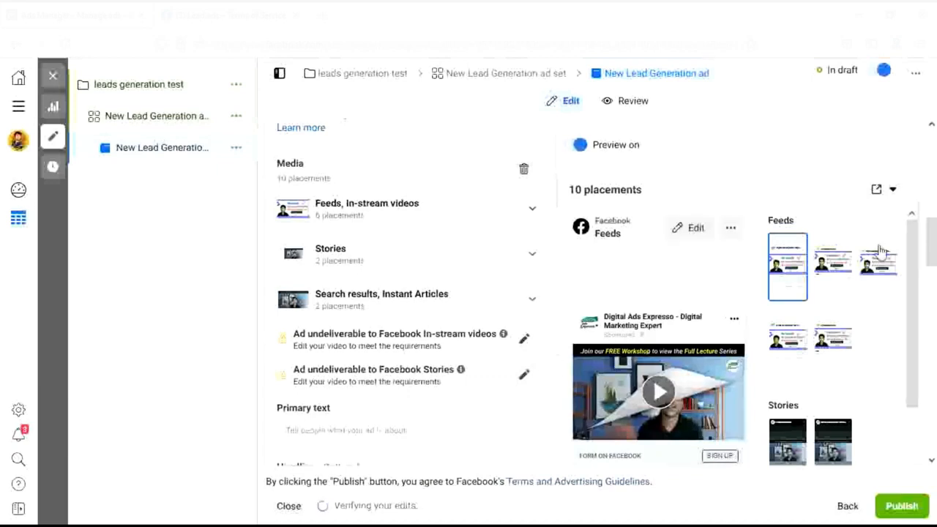
Paste the workshop copy beginning "Can you generate high quality leads from Facebook everyday?" as the ad's primary text.
scroll(933, 253, down, 2)
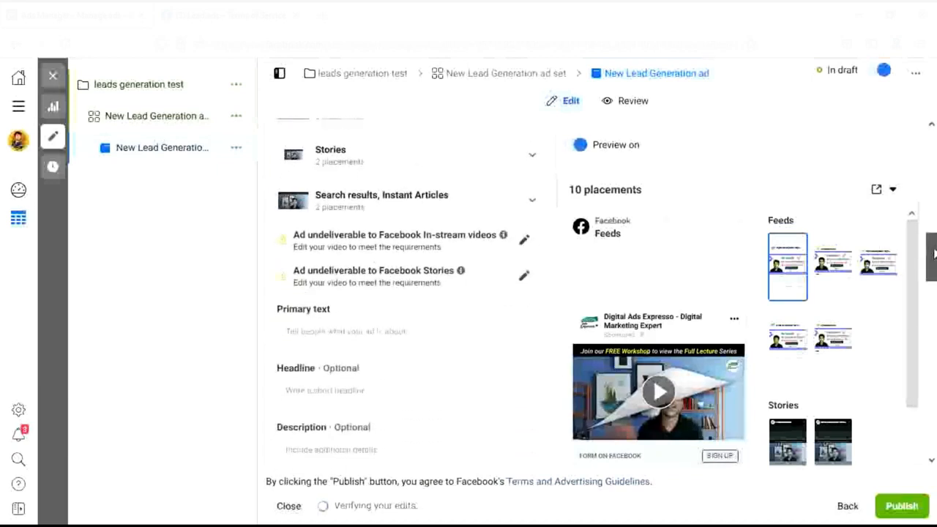
drag(934, 253, 934, 265)
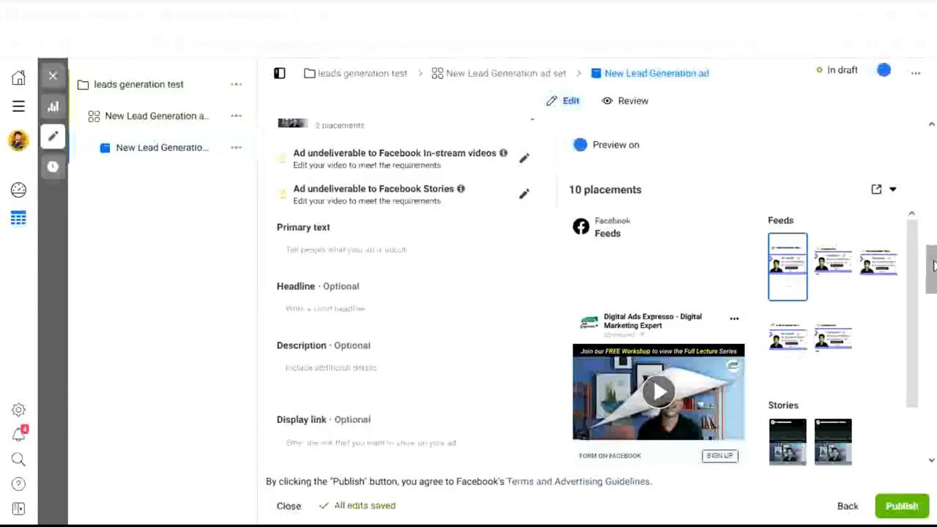
click(401, 246)
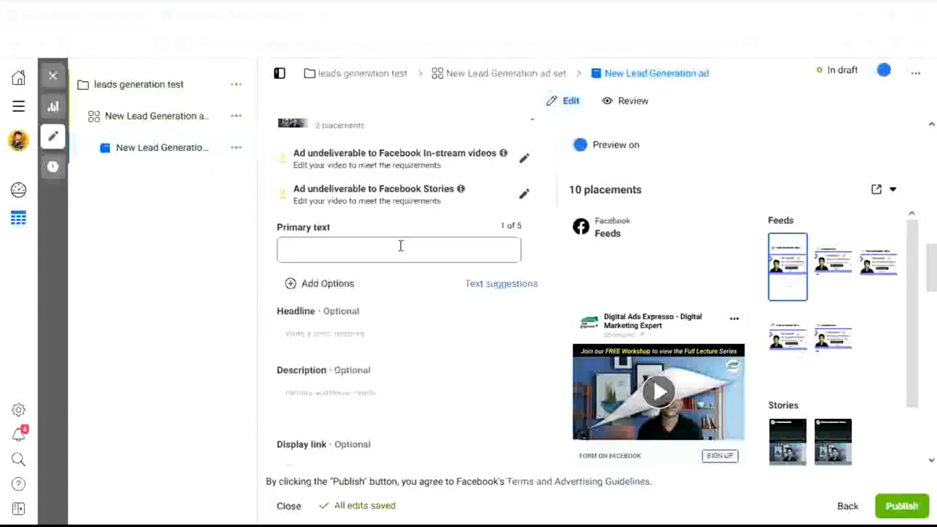
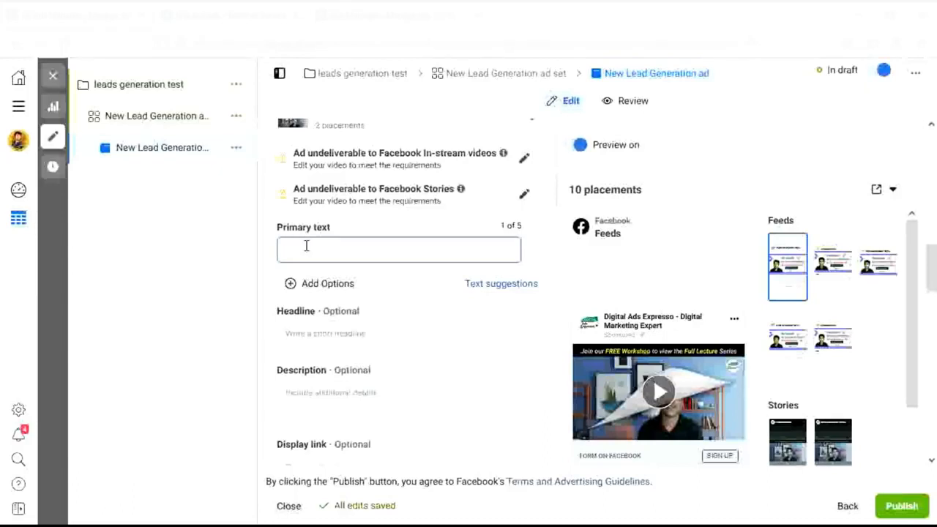
key(ctrl+v)
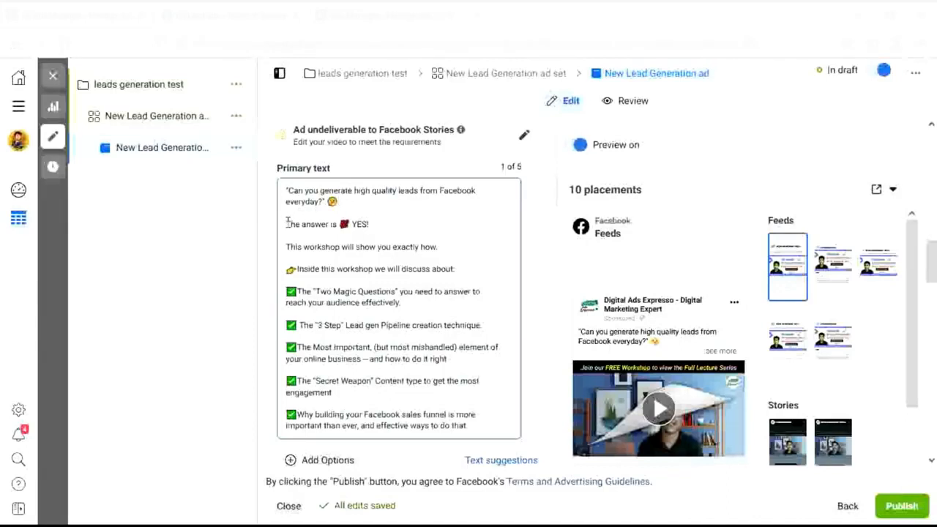
Read through the primary text from its opening question and answer to the workshop's checkmarked discussion points.
drag(287, 220, 382, 223)
click(382, 223)
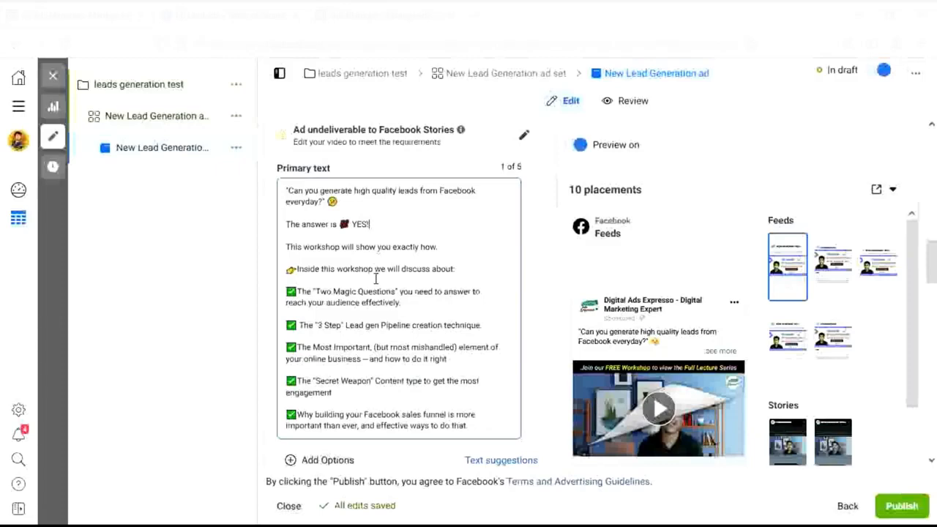
double_click(288, 248)
click(444, 260)
scroll(386, 323, down, 1)
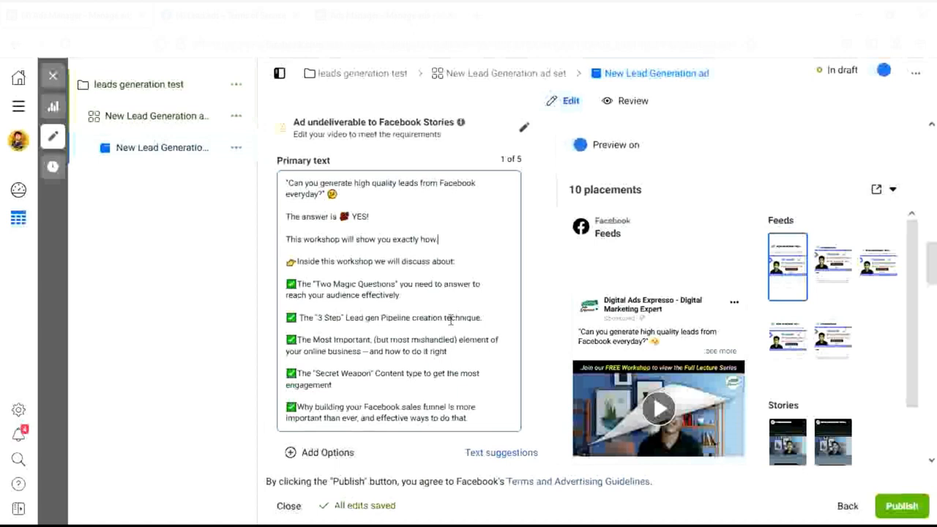
click(490, 317)
click(533, 318)
scroll(534, 318, down, 3)
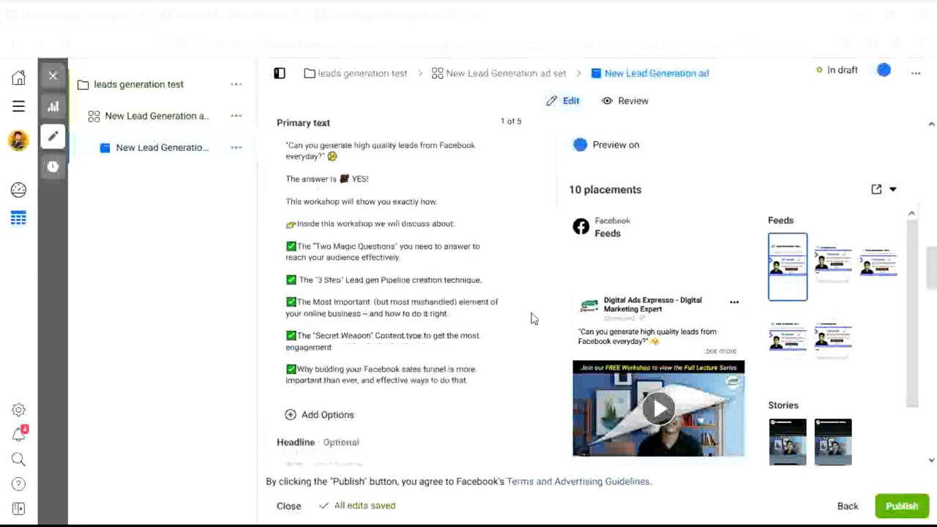
Set the ad's headline to "Learn To Grow at 10x Speed 🚀".
scroll(538, 314, down, 1)
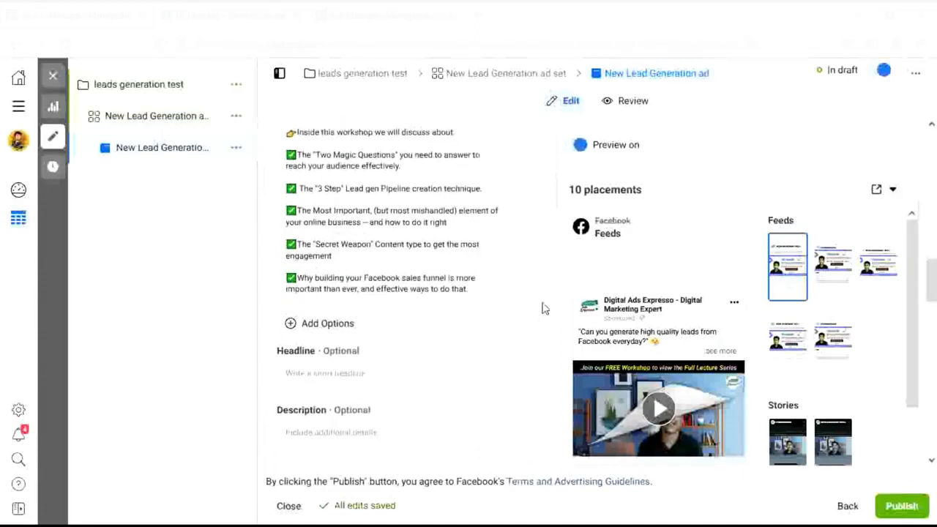
scroll(539, 310, down, 1)
scroll(539, 310, down, 2)
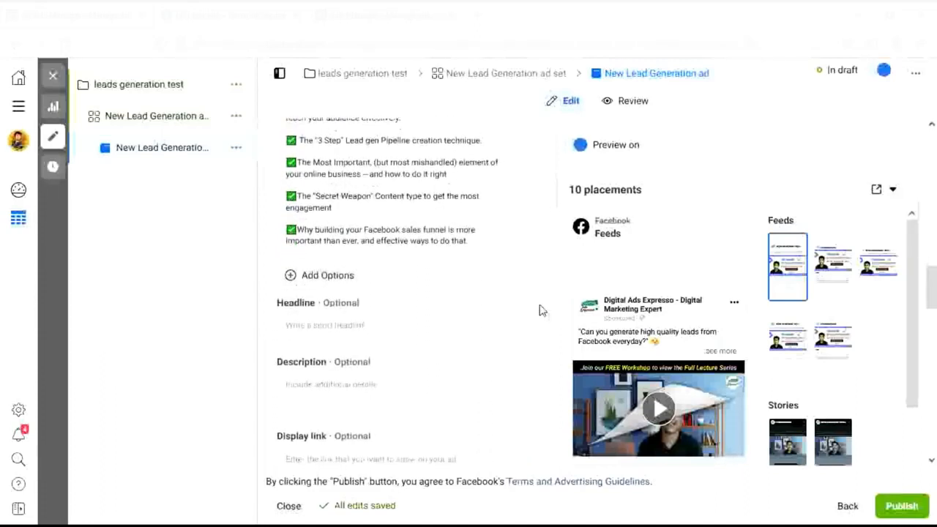
click(497, 297)
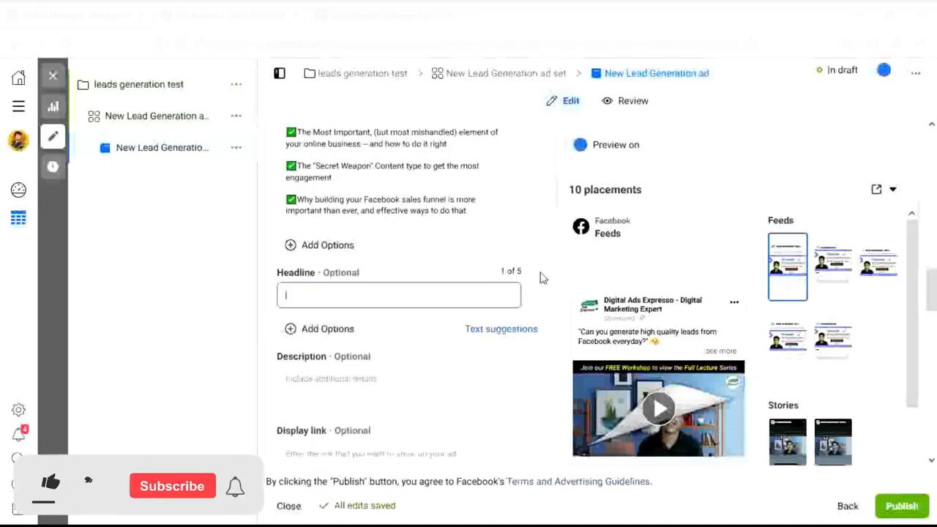
scroll(508, 187, up, 2)
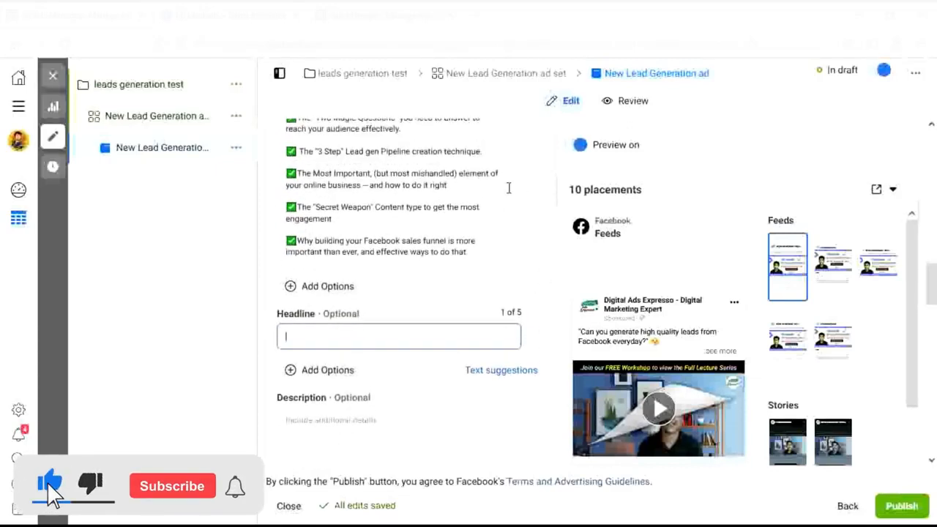
scroll(508, 187, down, 2)
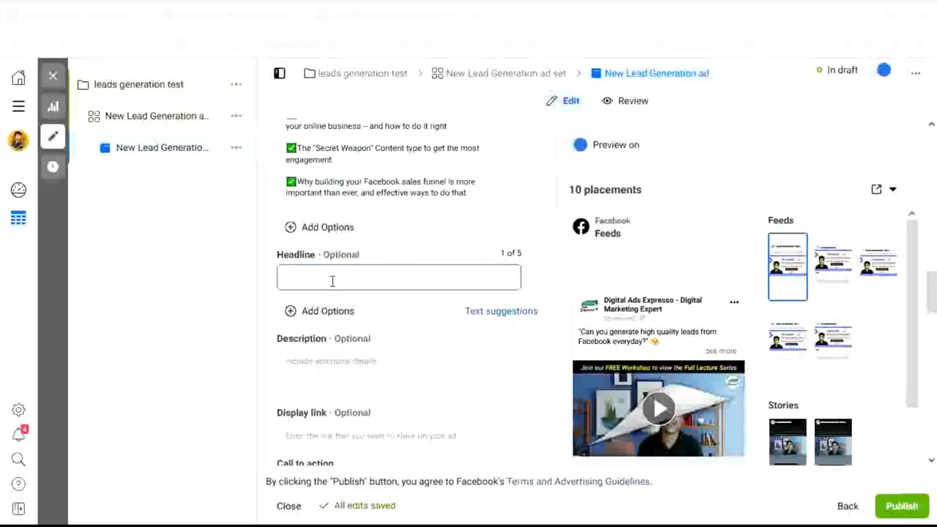
text(Learn To Grow at 10x Speed 🚀)
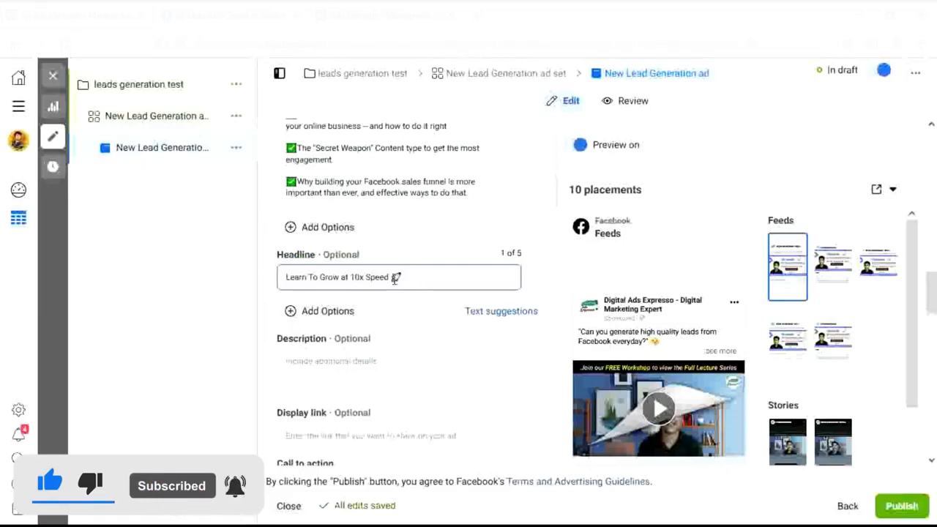
click(494, 240)
scroll(495, 240, down, 1)
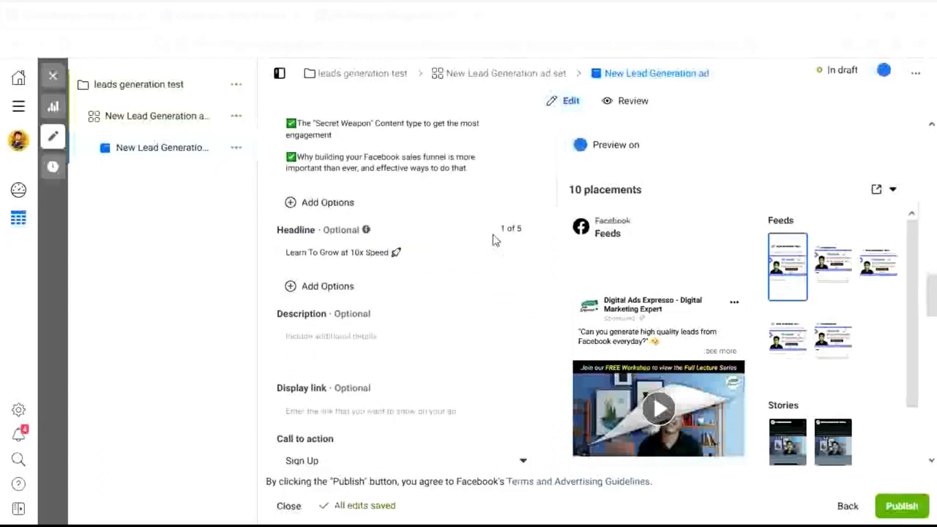
scroll(494, 240, down, 2)
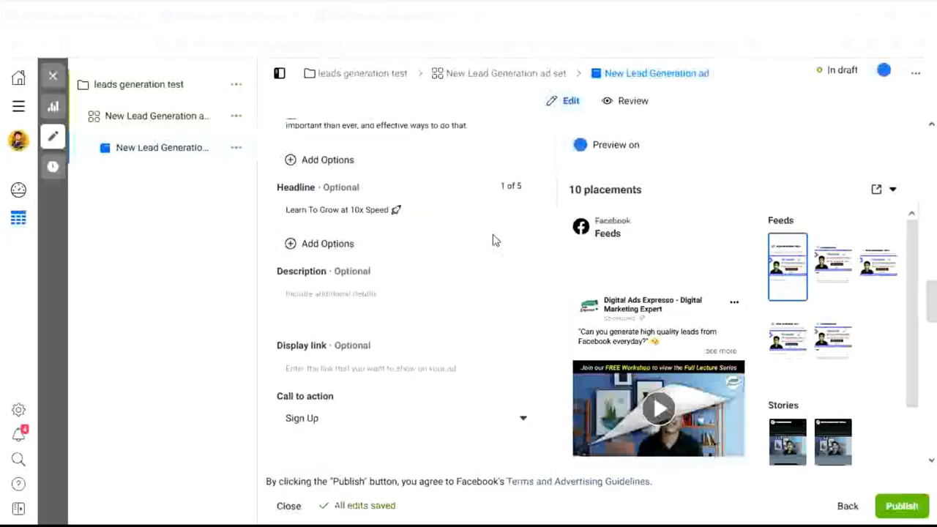
Set the ad's description to "This FREE Workshop reveals my Step- by- Step System".
scroll(494, 240, down, 1)
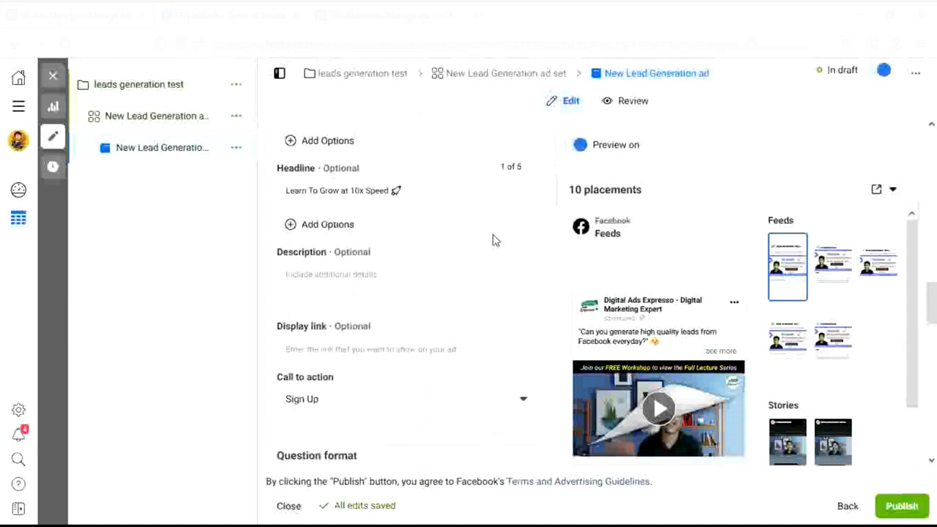
click(337, 275)
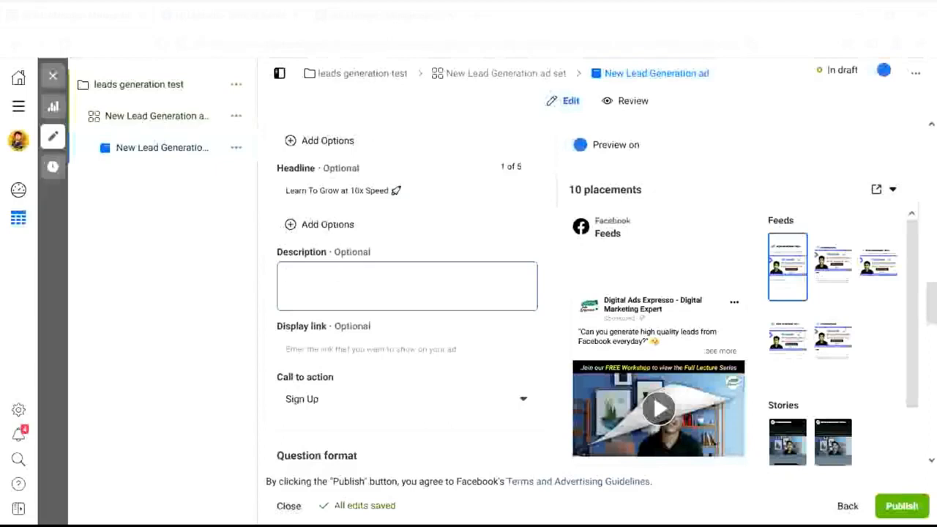
text(This FREE Workshop reveals my Step- by- Step System)
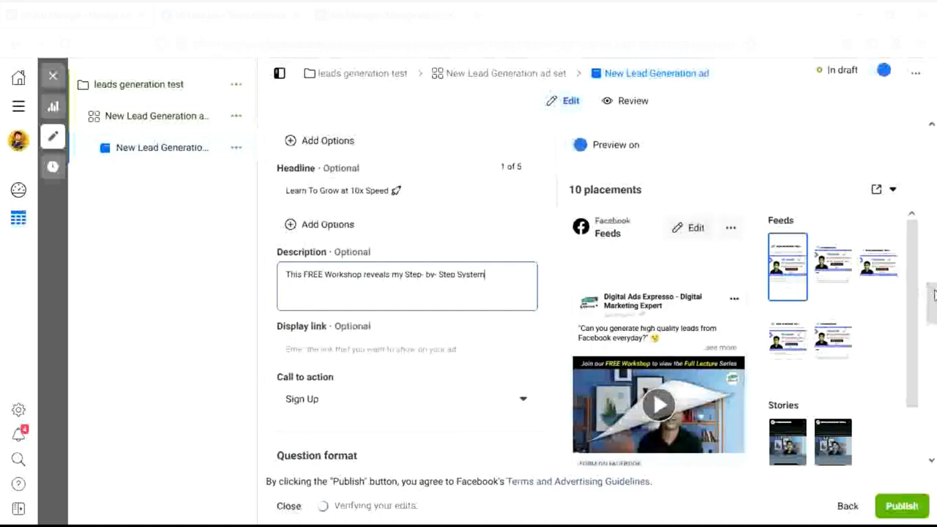
mouse_move(932, 297)
mouse_down()
mouse_move(931, 409)
mouse_move(932, 298)
mouse_up()
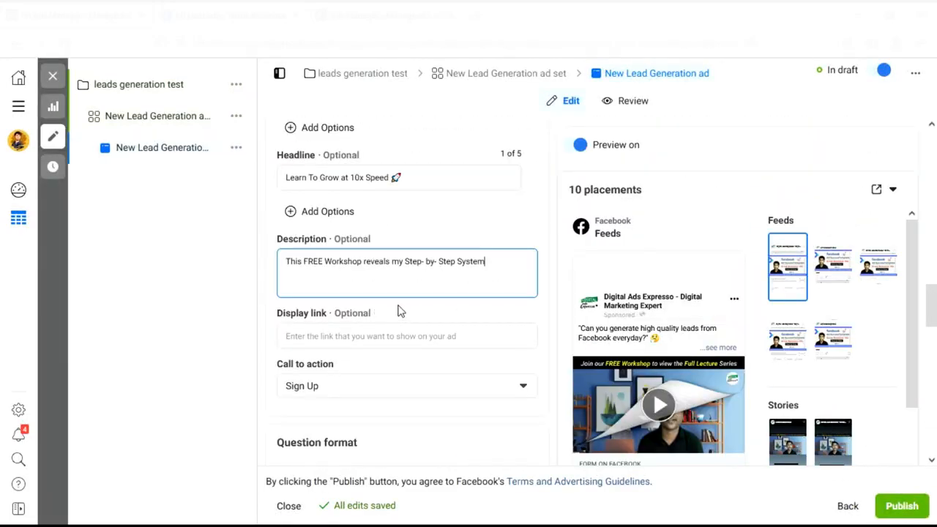
scroll(400, 307, down, 2)
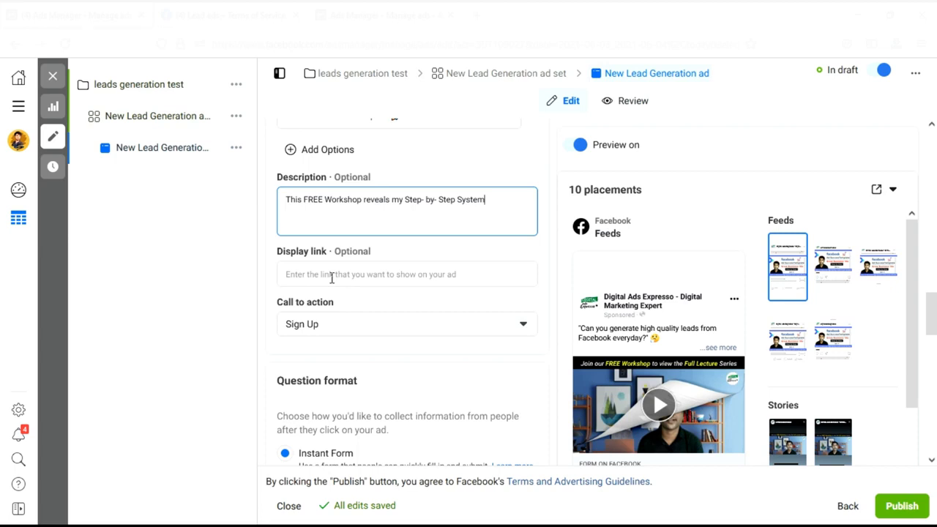
click(360, 273)
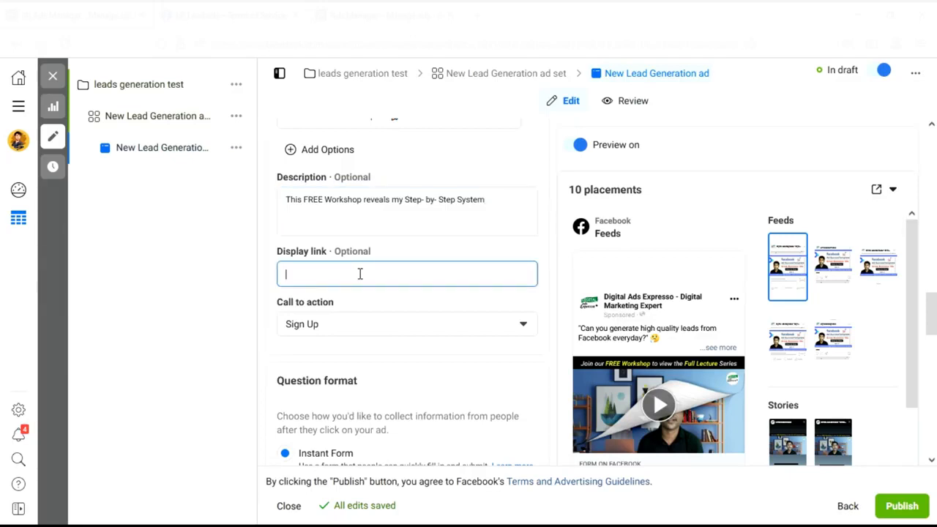
text(www.dig)
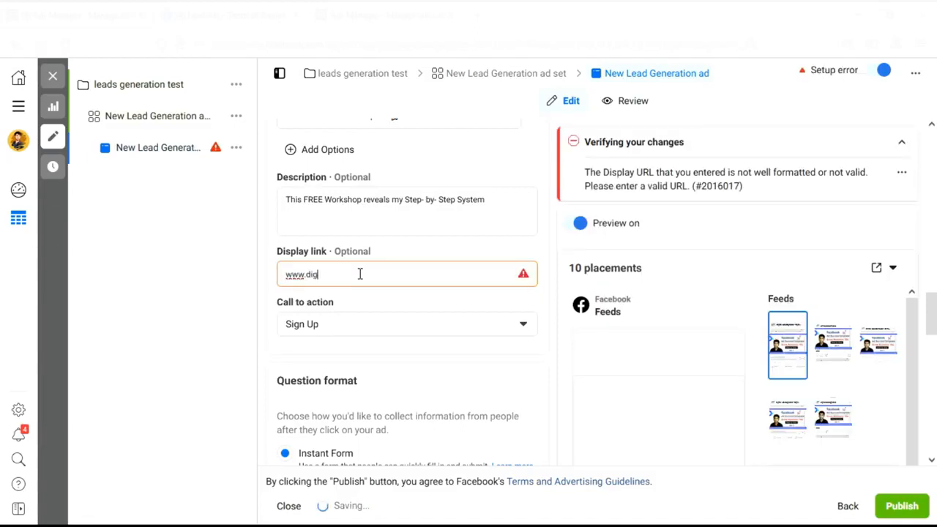
text(italas)
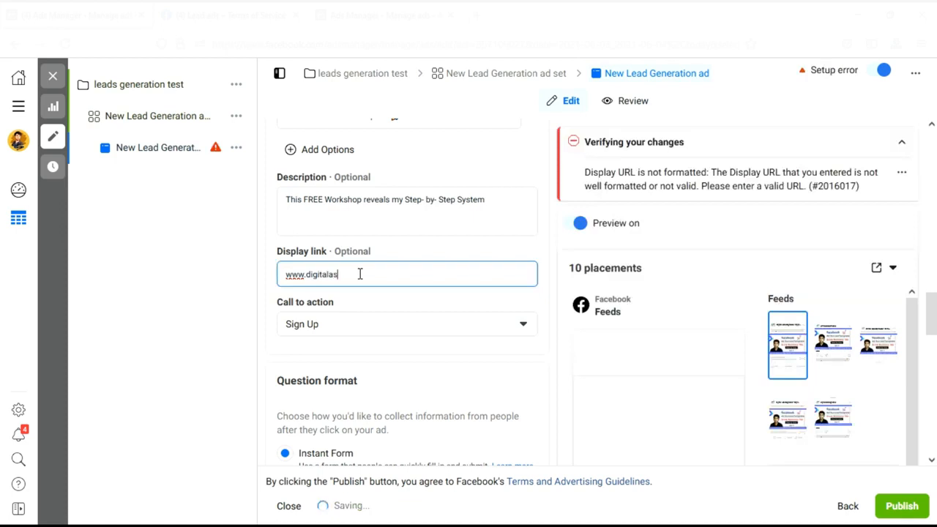
key(BackSpace)
text(dsex)
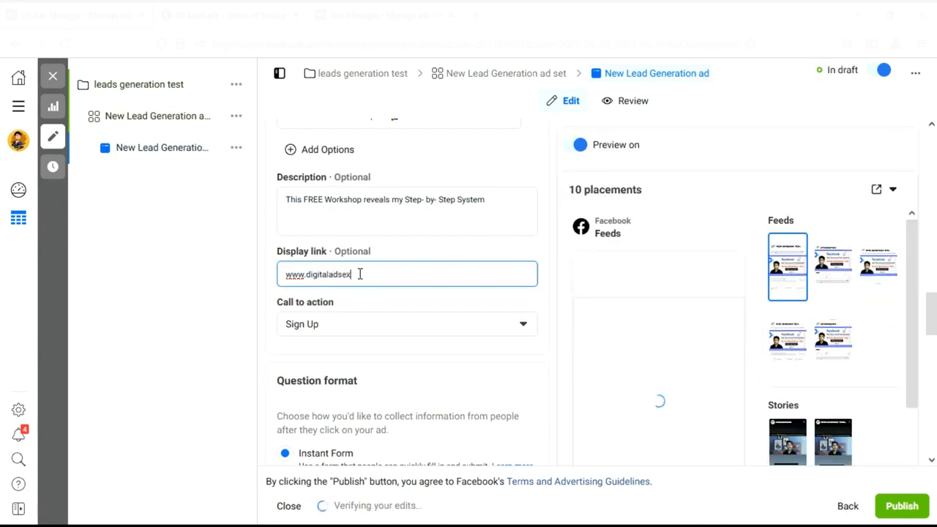
text(presso.com)
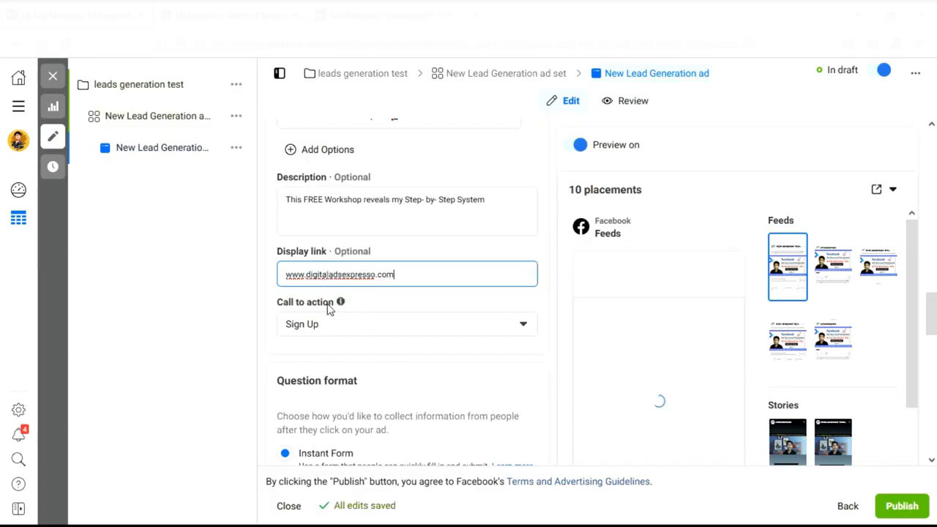
Set the ad's call to action to Book Now and check it in the Facebook Feeds preview.
click(324, 329)
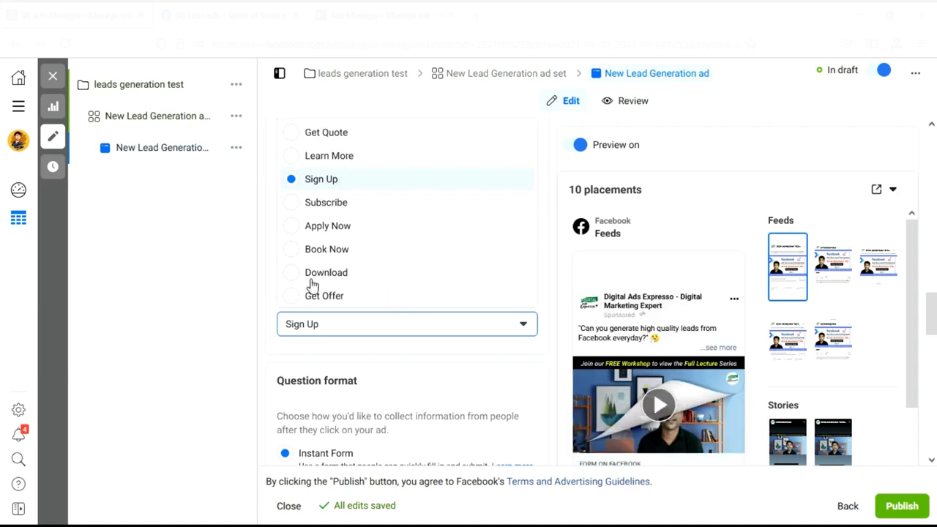
click(327, 248)
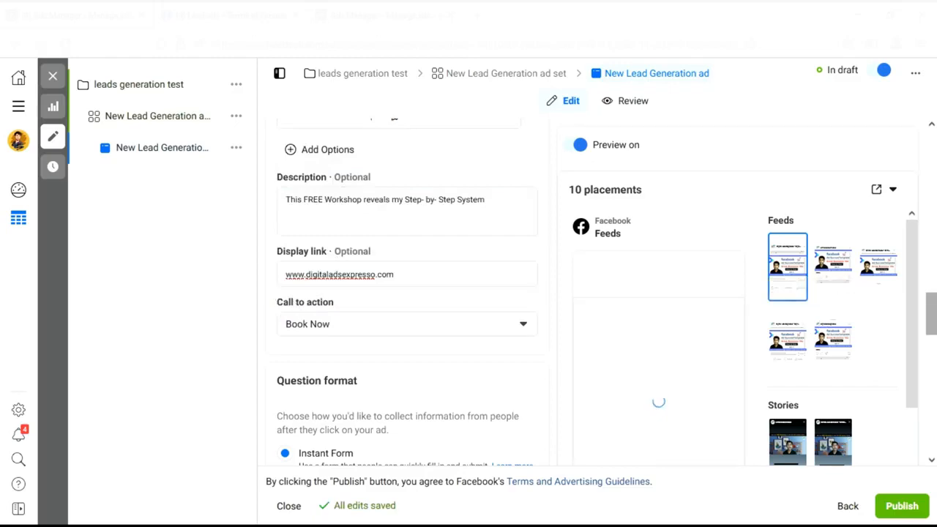
scroll(407, 293, down, 5)
scroll(703, 336, up, 3)
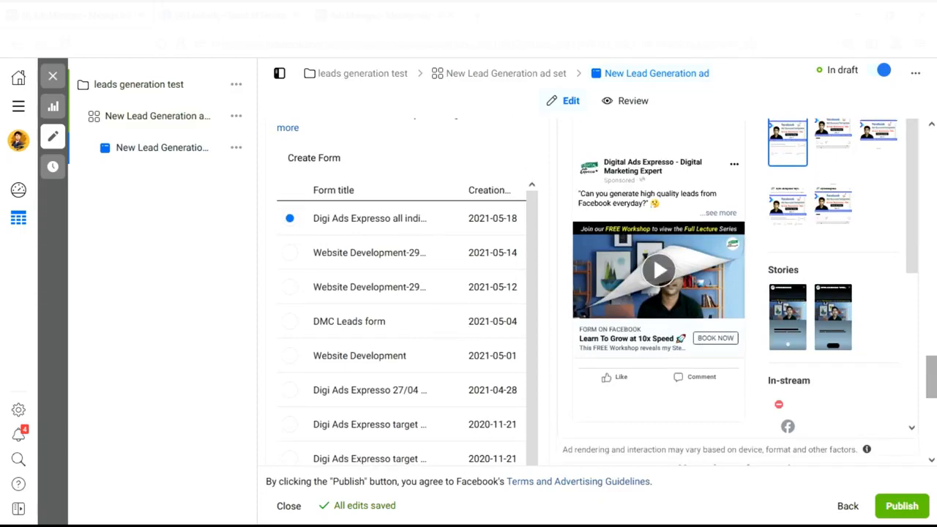
scroll(691, 318, up, 5)
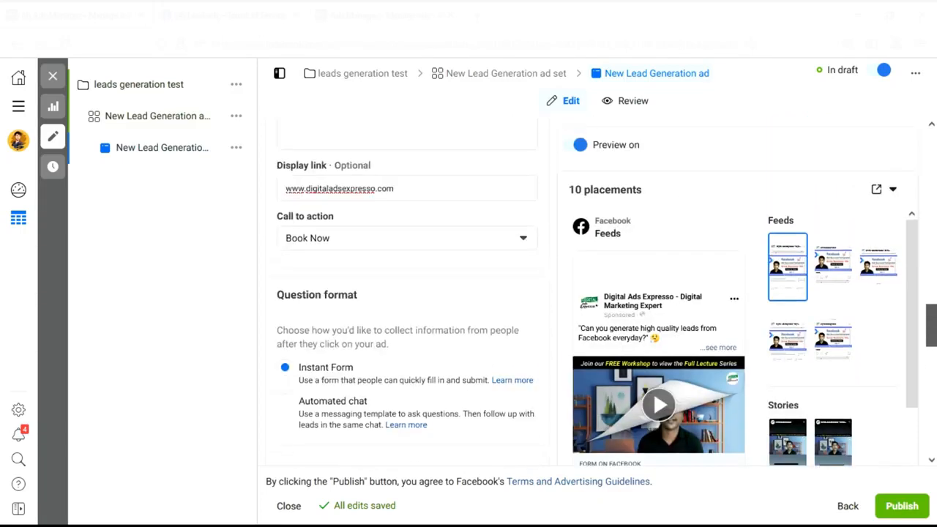
scroll(649, 264, up, 1)
Create a new instant form for the ad and name it "test".
scroll(649, 264, down, 2)
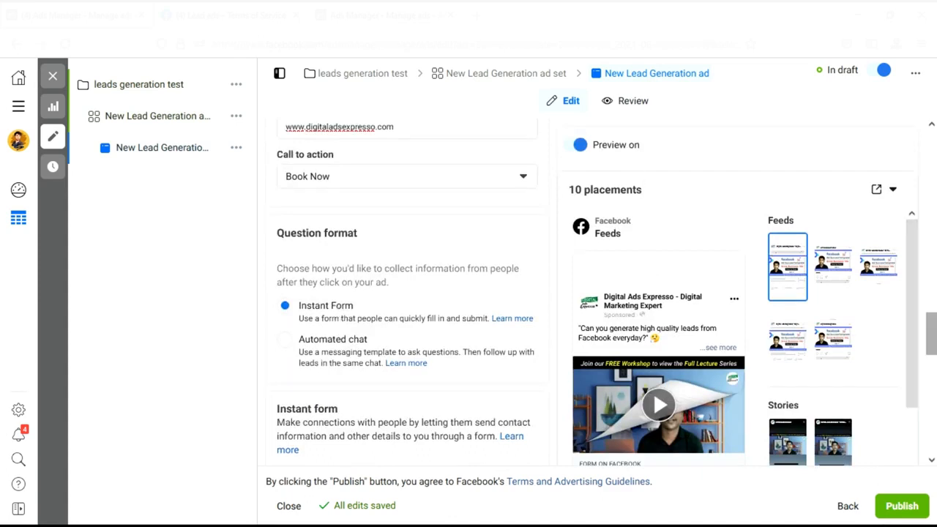
scroll(931, 355, down, 2)
drag(931, 355, 931, 358)
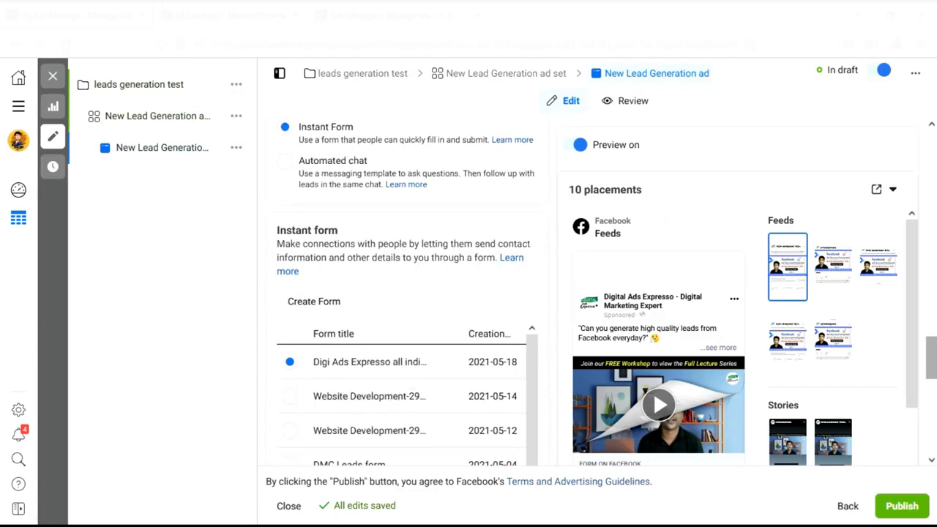
mouse_move(931, 358)
mouse_down()
mouse_move(931, 406)
mouse_move(931, 323)
mouse_move(931, 367)
mouse_move(931, 349)
mouse_up()
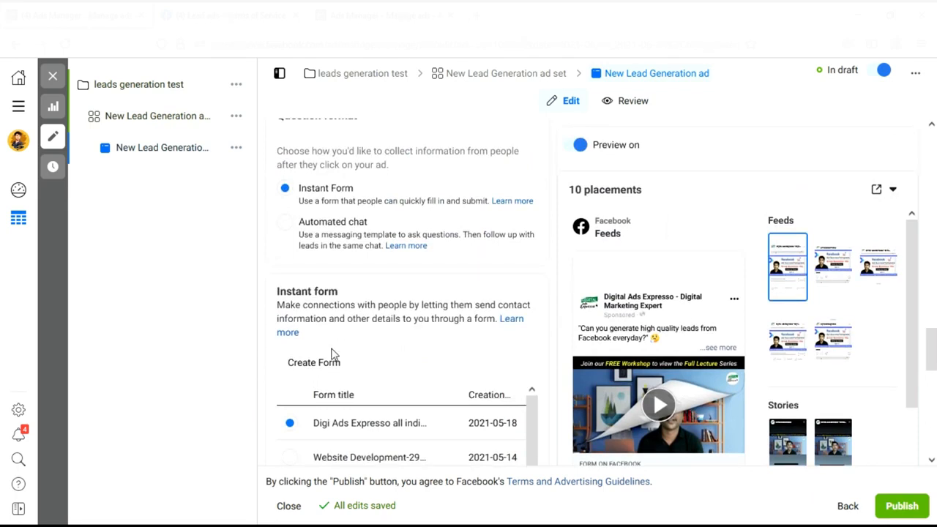
click(302, 363)
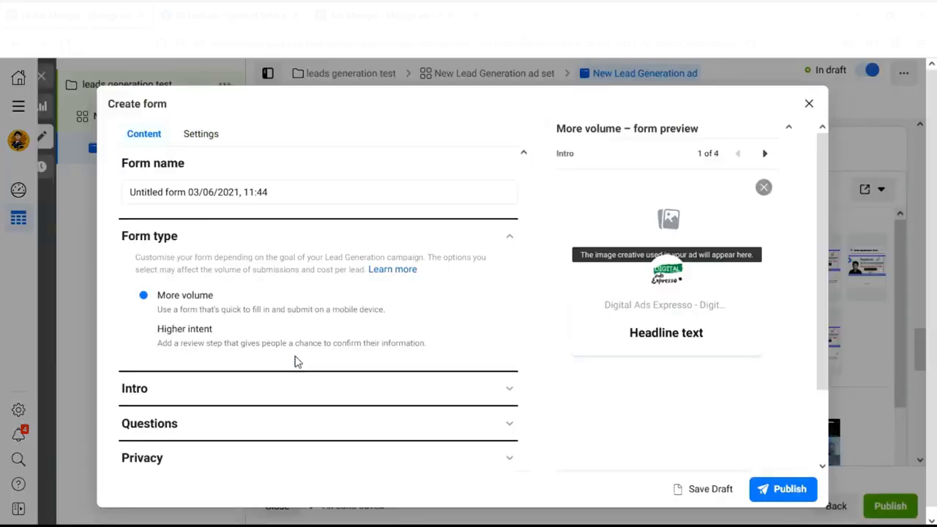
click(278, 193)
drag(279, 192, 110, 204)
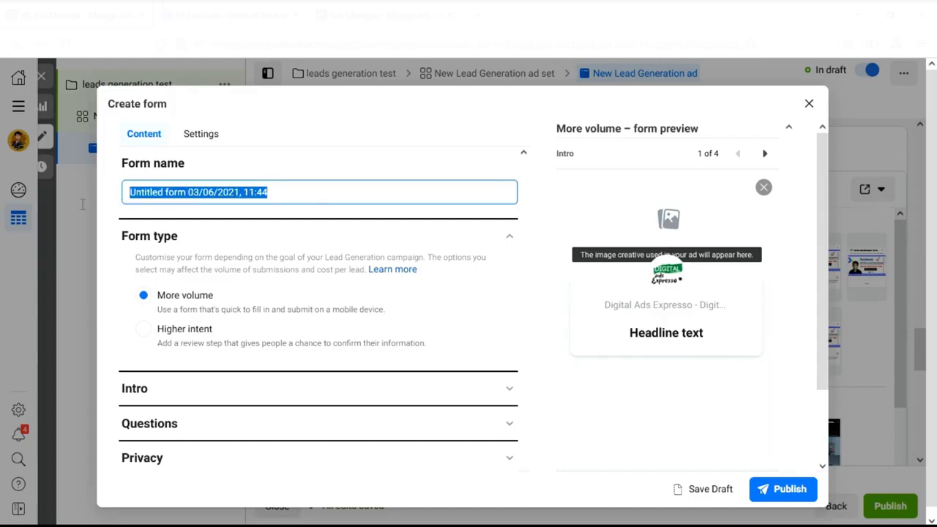
text(so)
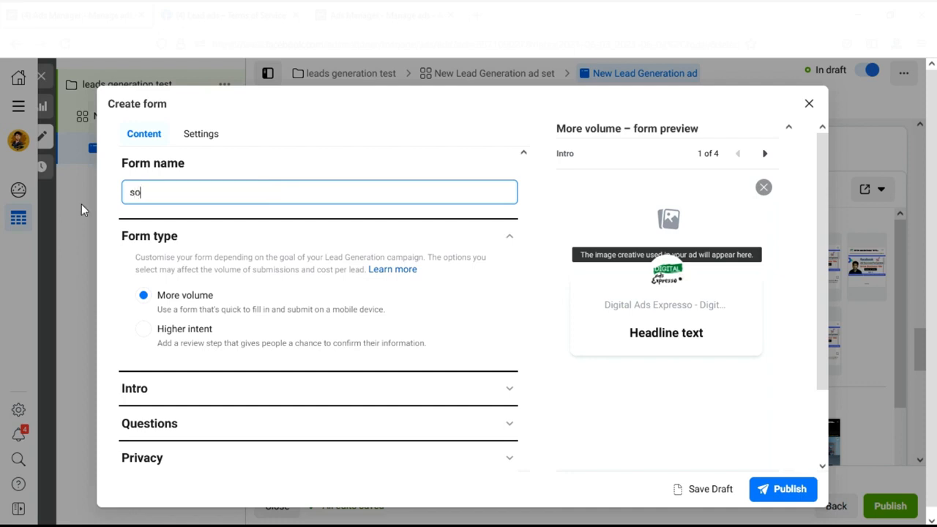
key(BackSpace)
key(BackSpace)
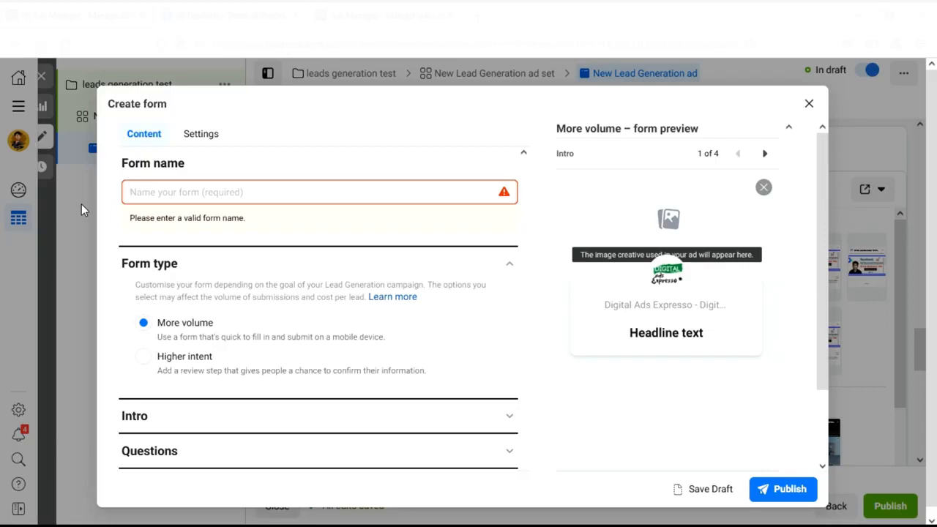
text(test)
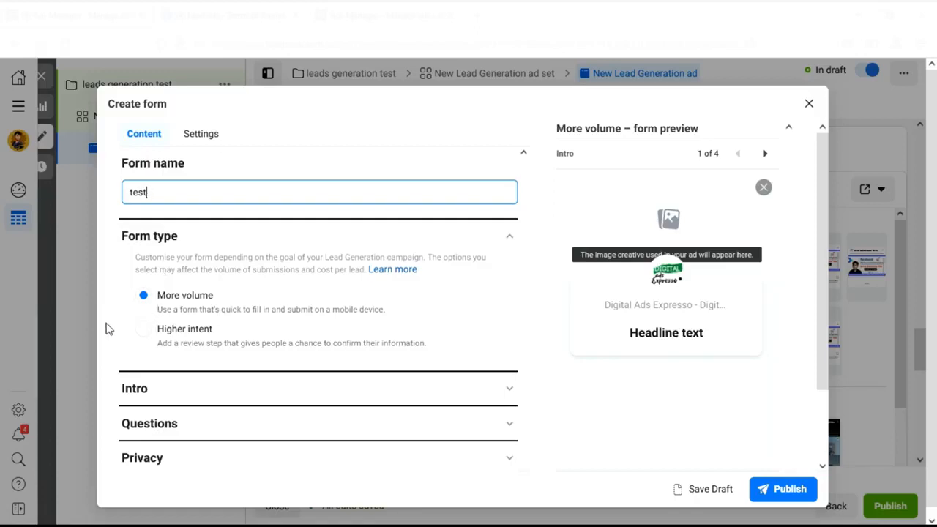
Remove the greeting from the form's Intro section and collapse that section.
click(500, 242)
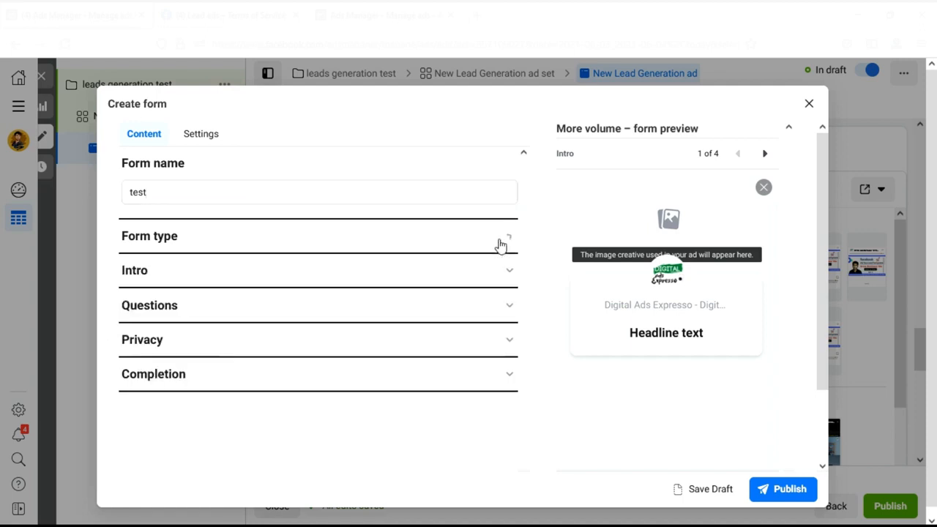
click(432, 274)
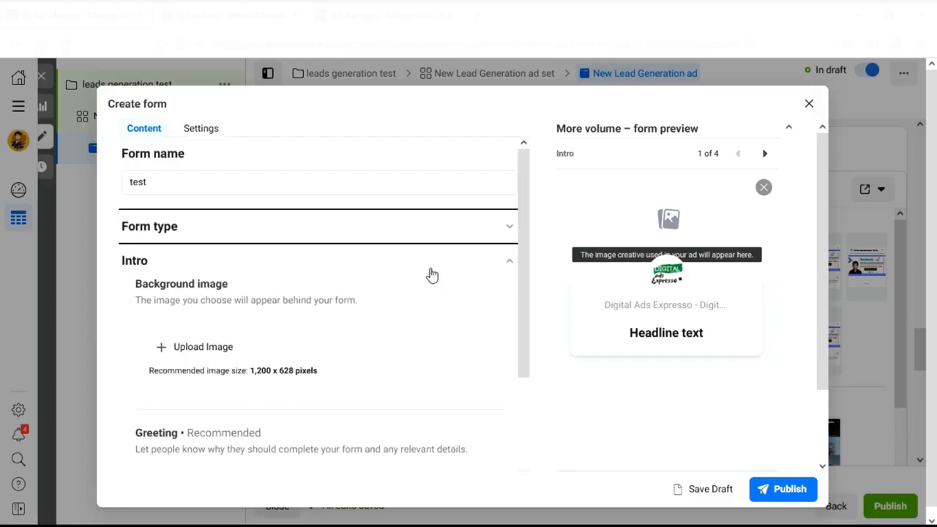
drag(520, 226, 535, 246)
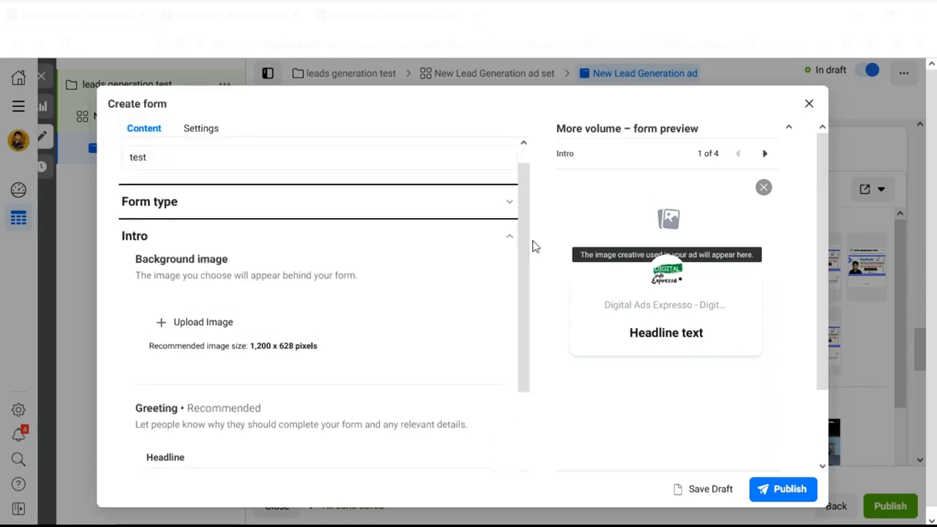
drag(522, 244, 521, 411)
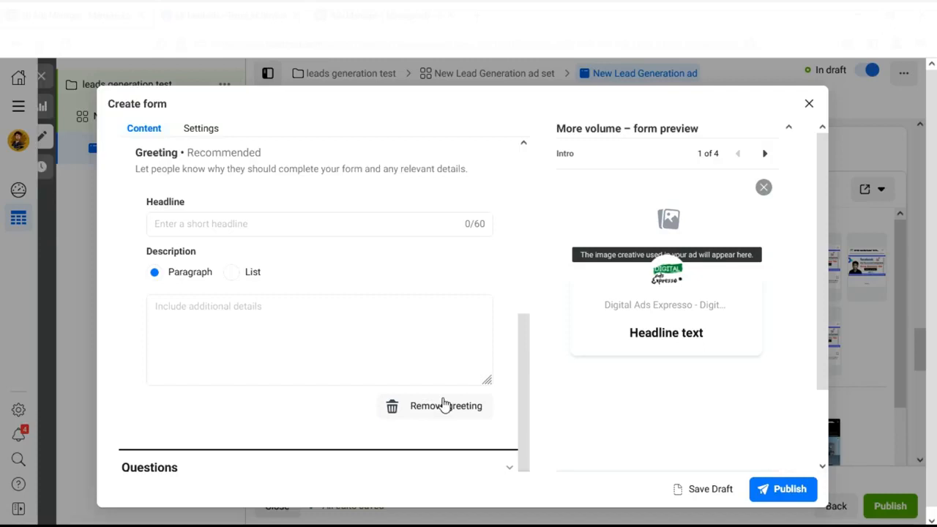
click(443, 406)
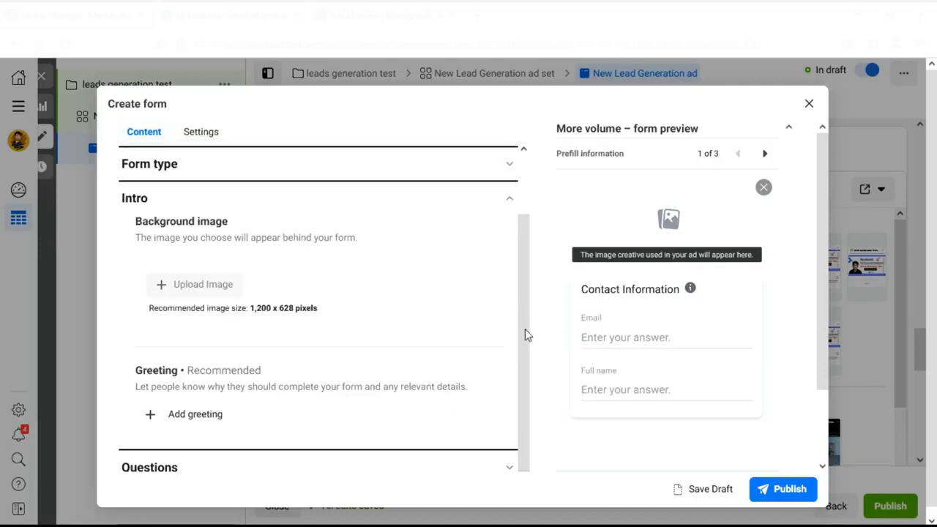
drag(527, 331, 527, 356)
click(501, 201)
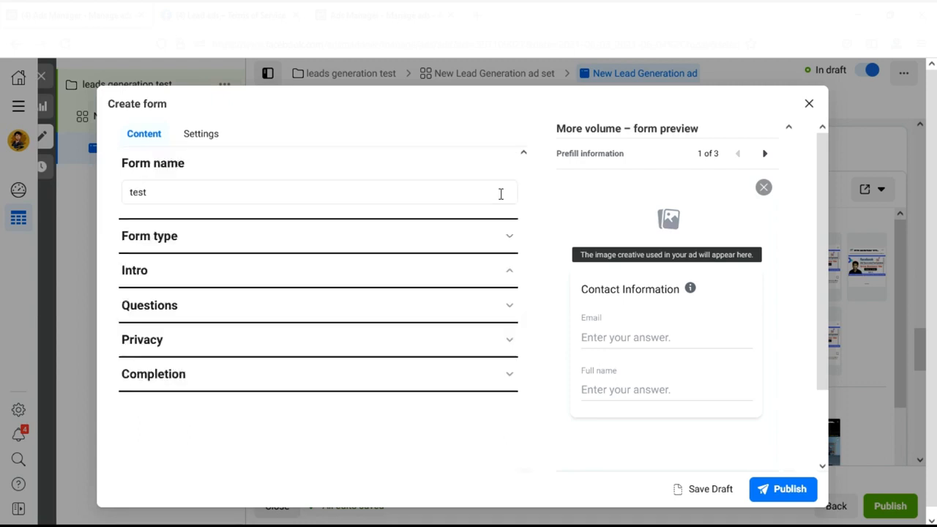
Add Phone number from the contact fields to the prefill questions in the form's Questions section.
click(288, 306)
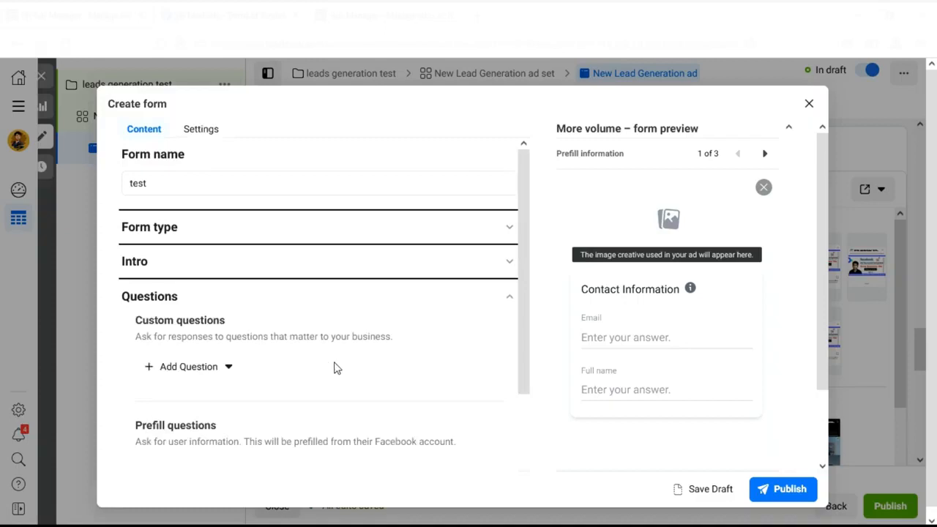
scroll(333, 366, down, 2)
scroll(328, 335, down, 1)
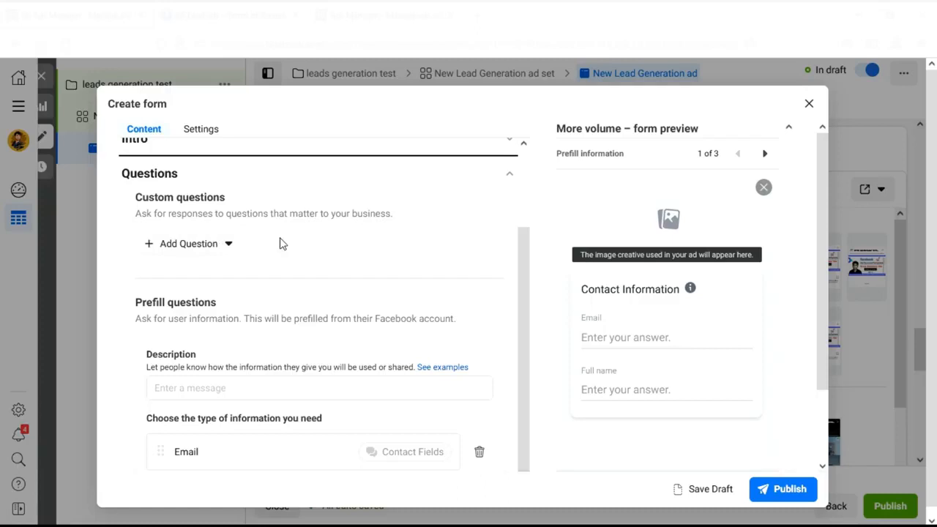
scroll(282, 243, down, 1)
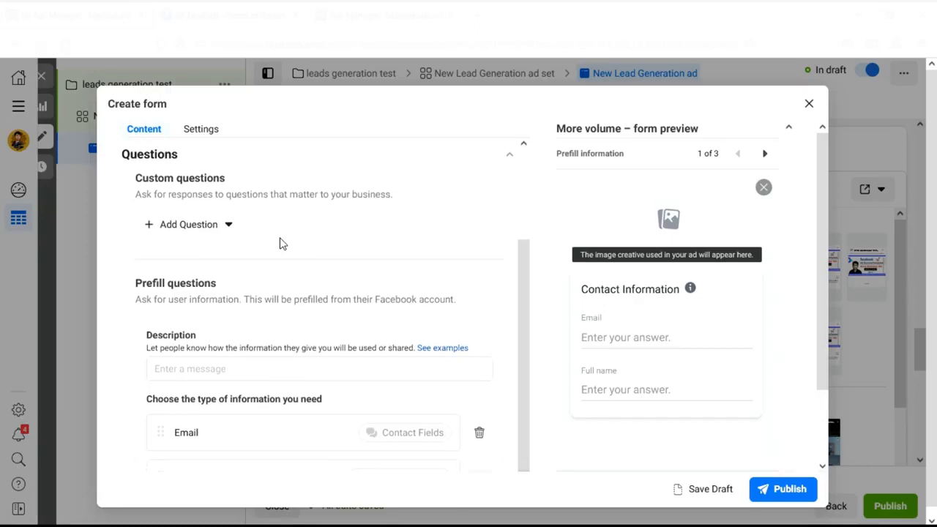
scroll(281, 241, down, 1)
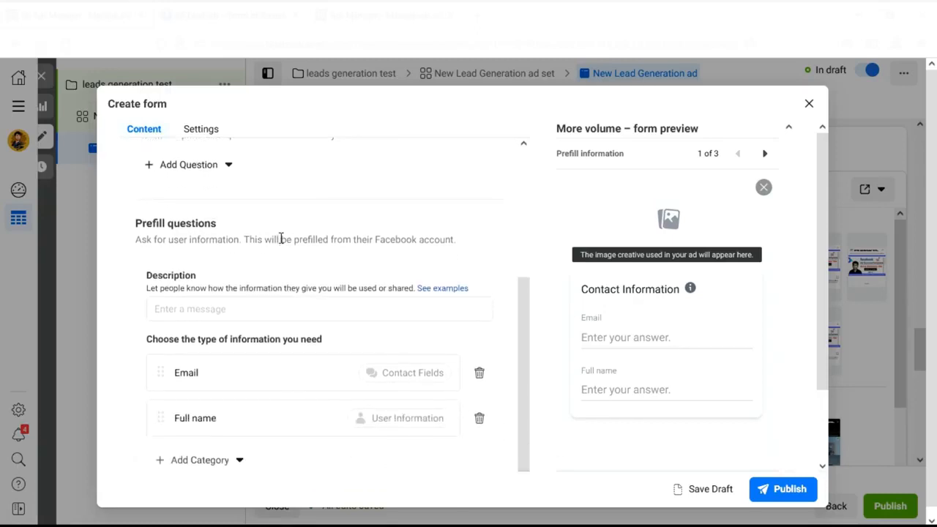
scroll(281, 238, down, 1)
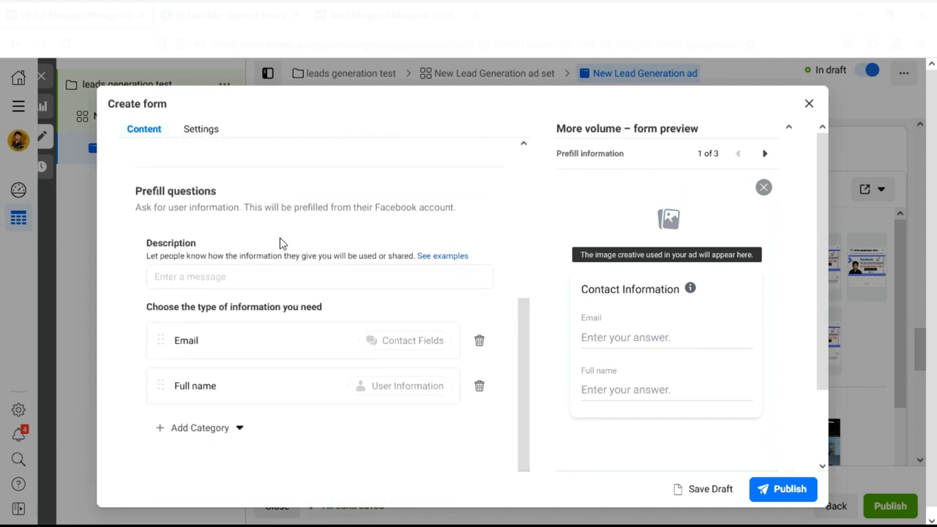
click(187, 278)
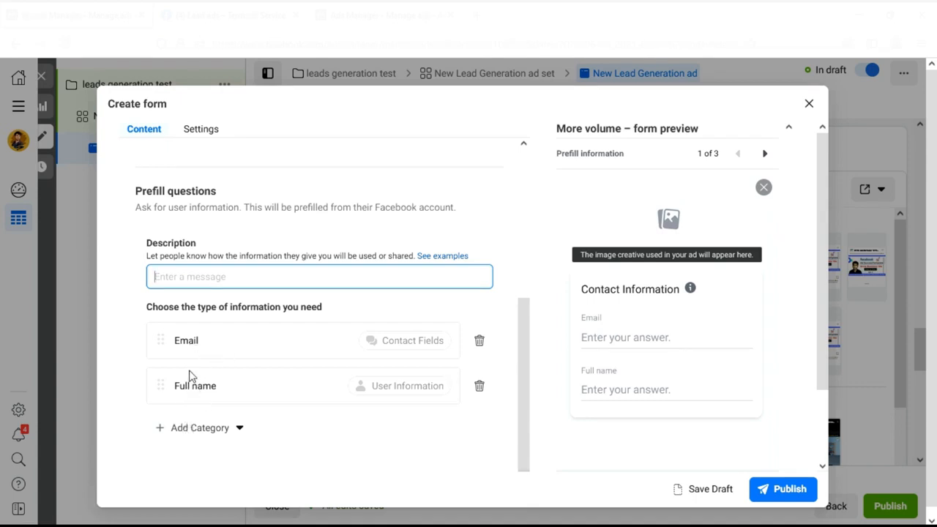
click(194, 432)
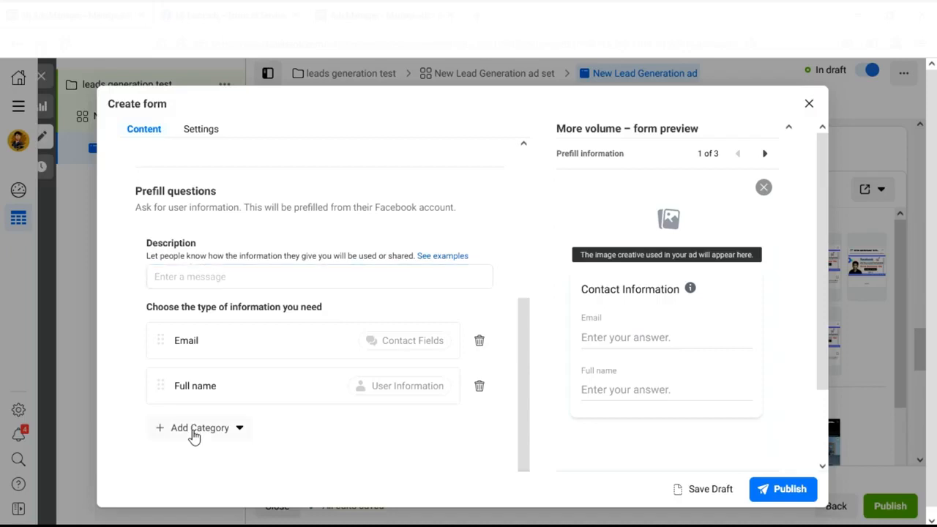
mouse_move(237, 305)
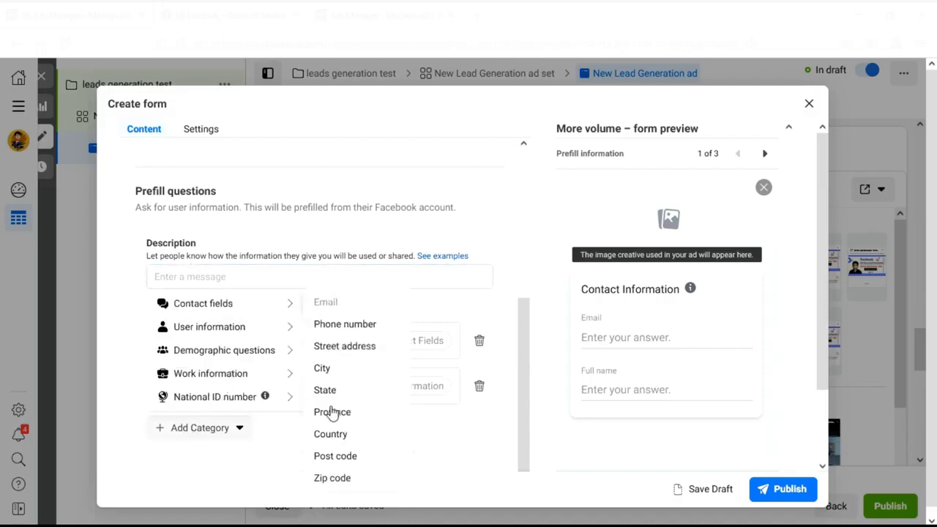
mouse_move(246, 352)
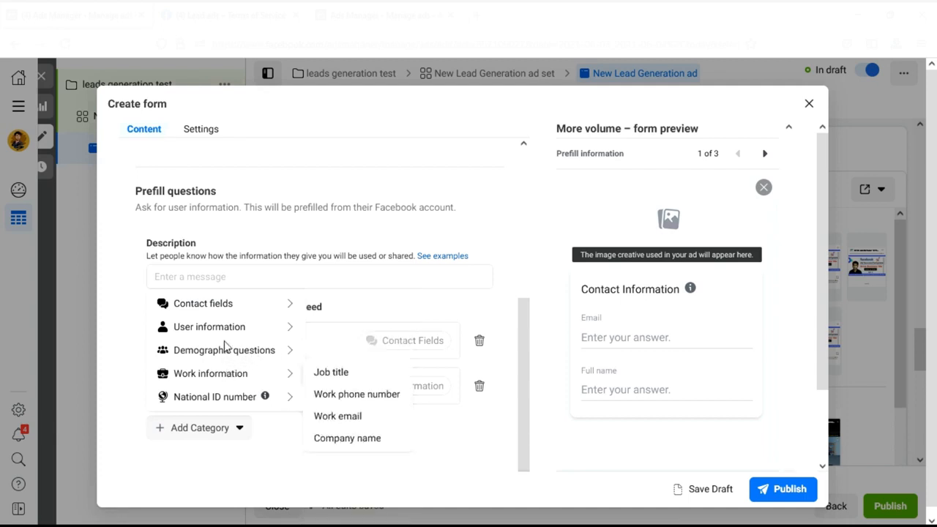
mouse_move(233, 331)
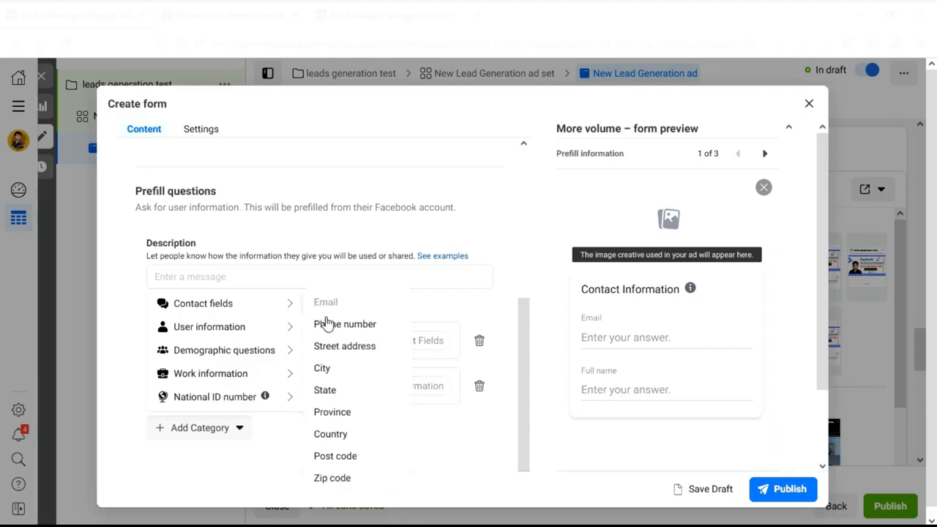
click(331, 326)
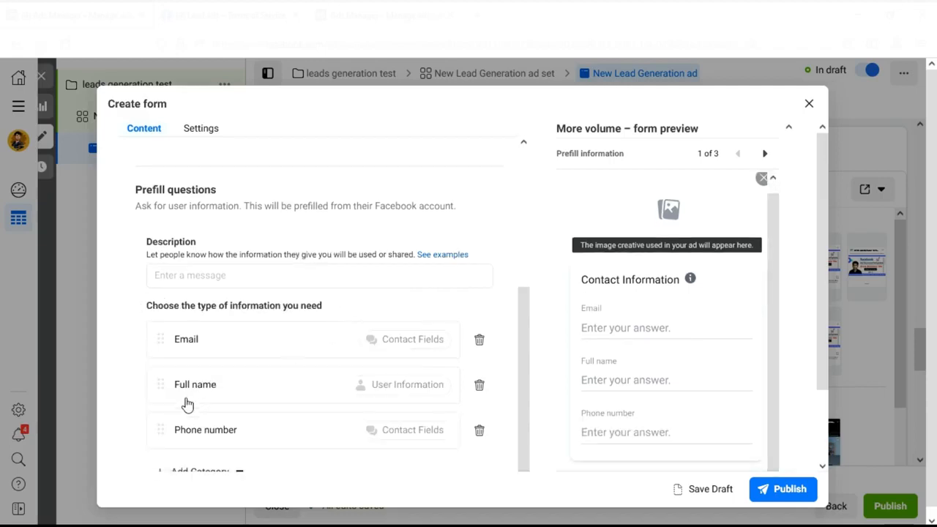
Reorder the prefill questions to Full name, Email and Phone number.
drag(160, 405, 156, 350)
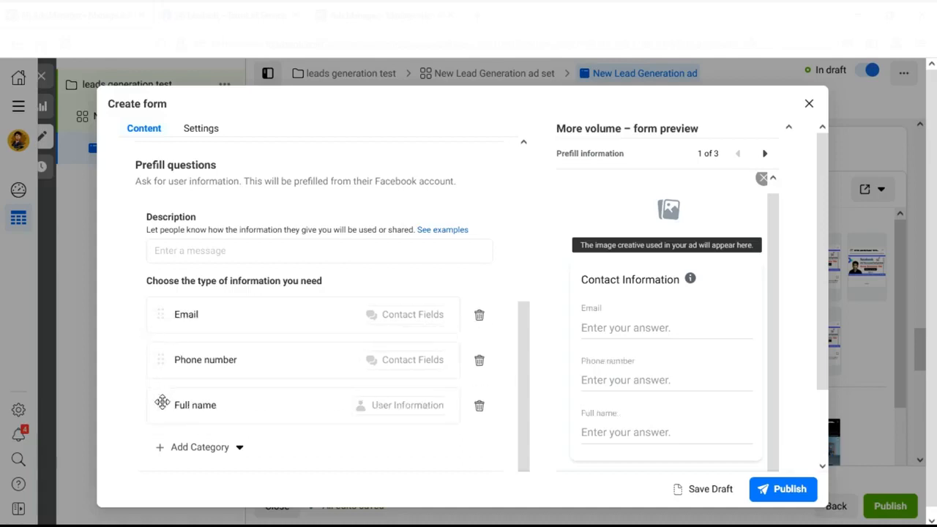
drag(161, 406, 162, 302)
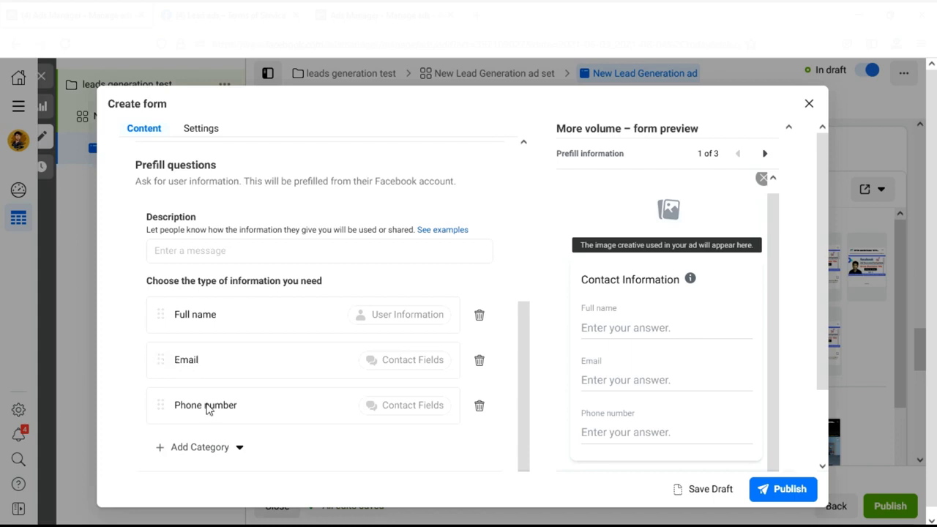
scroll(425, 385, down, 1)
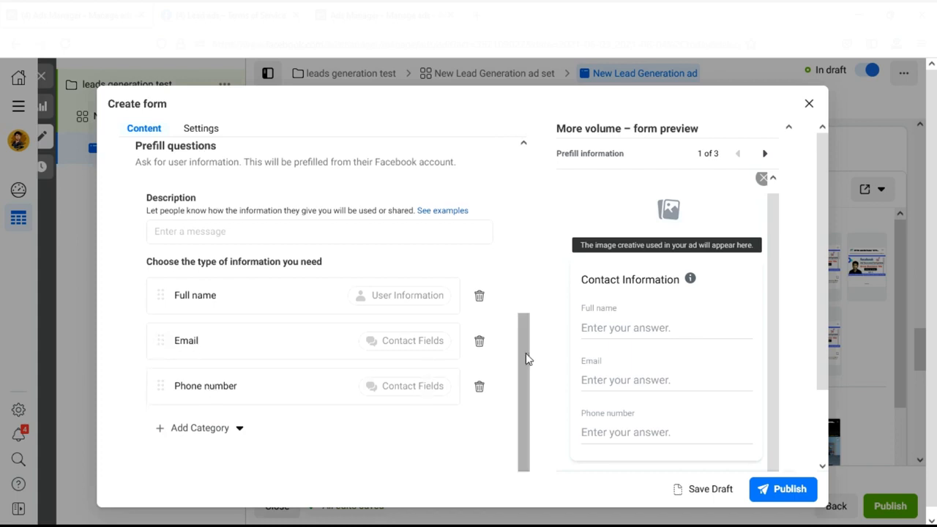
scroll(549, 320, down, 1)
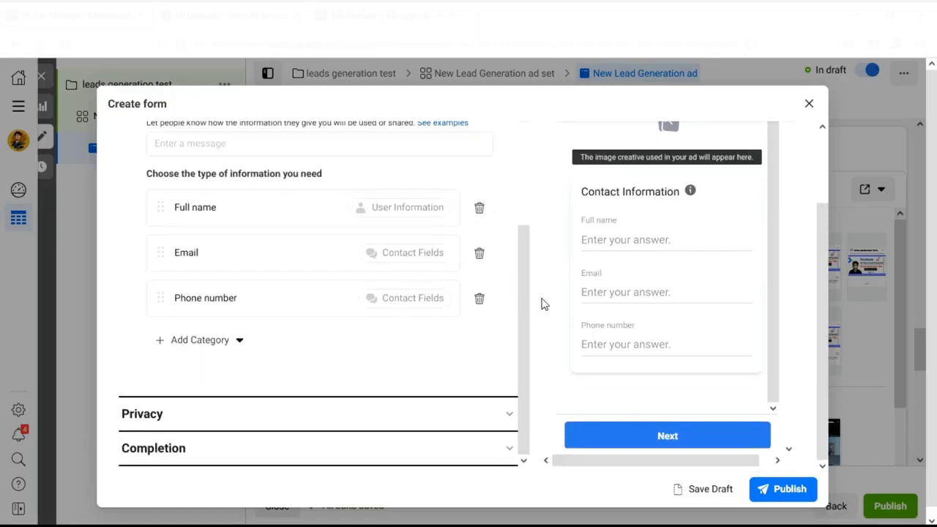
scroll(598, 288, up, 1)
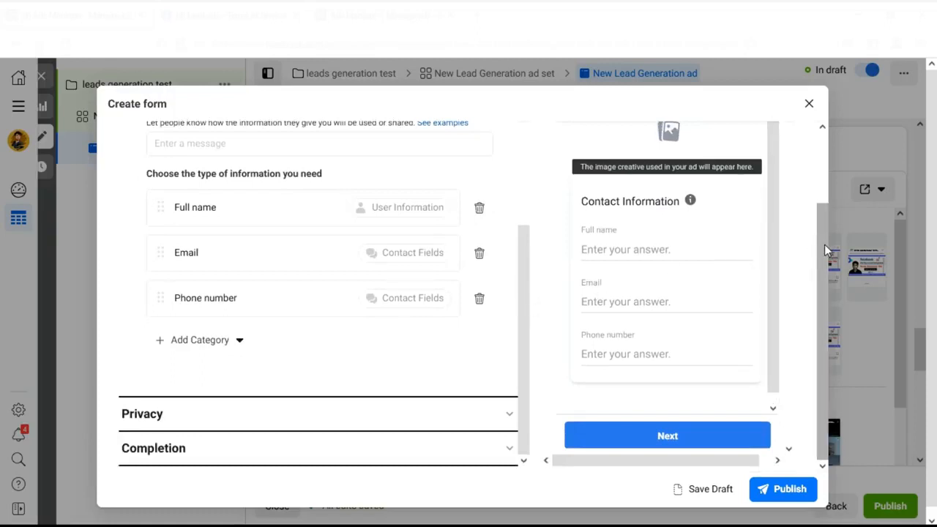
Expand the form's Privacy section and examine its policy link, link text and custom disclaimer settings.
click(284, 419)
click(285, 214)
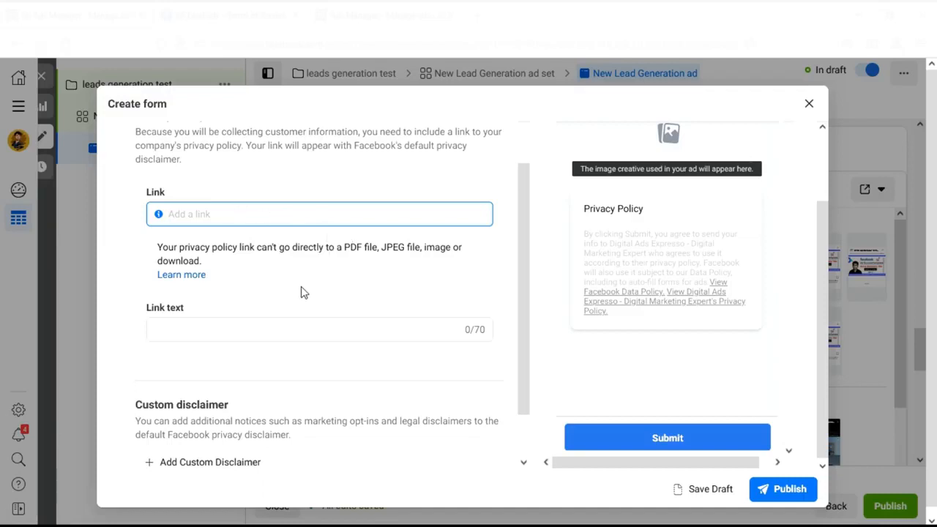
scroll(301, 291, down, 1)
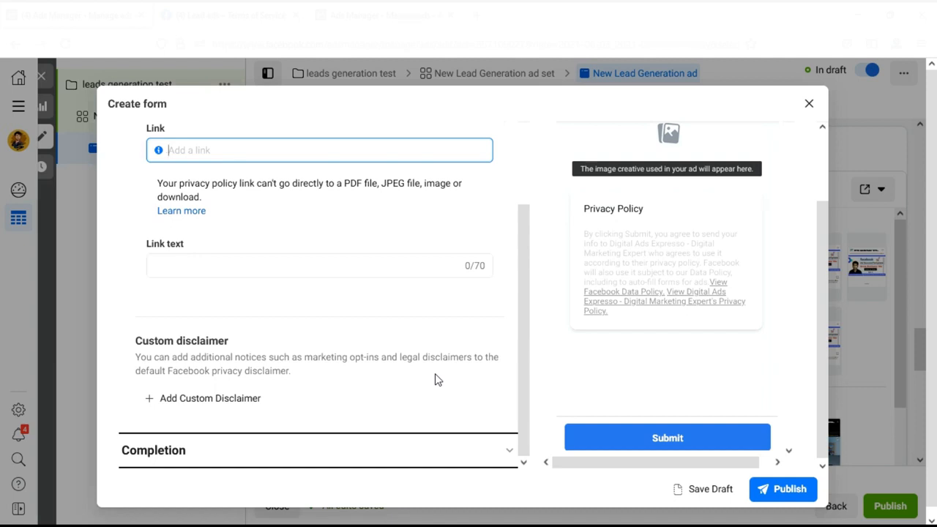
Expand the form's Completion section and choose View Website as its call-to-action button.
click(413, 449)
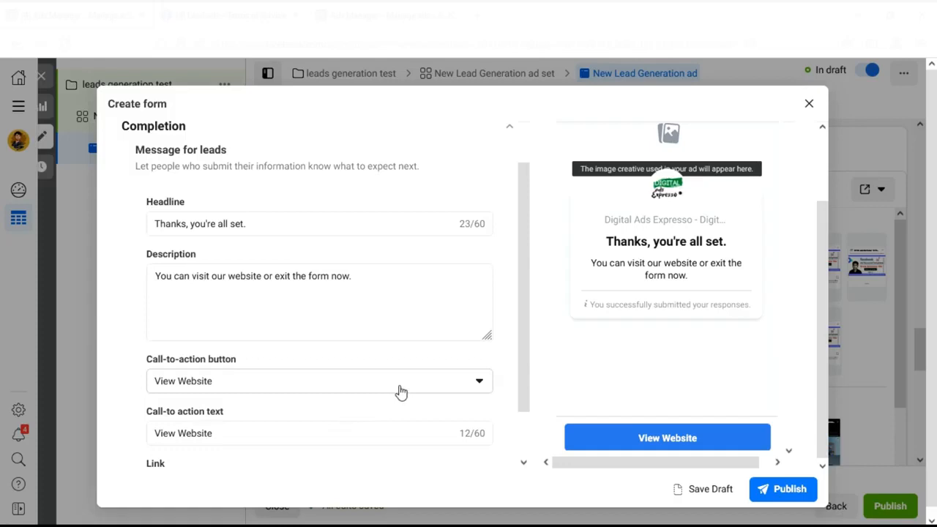
click(215, 392)
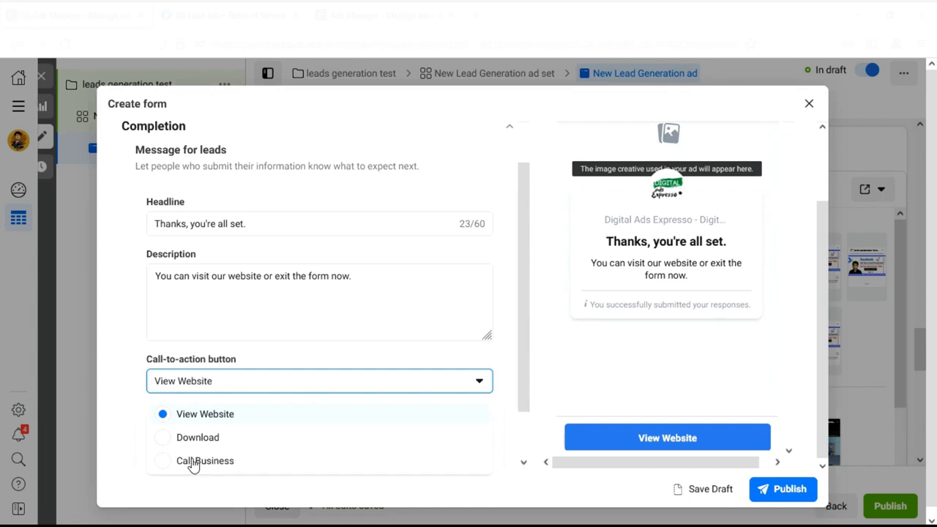
click(301, 417)
scroll(521, 332, down, 1)
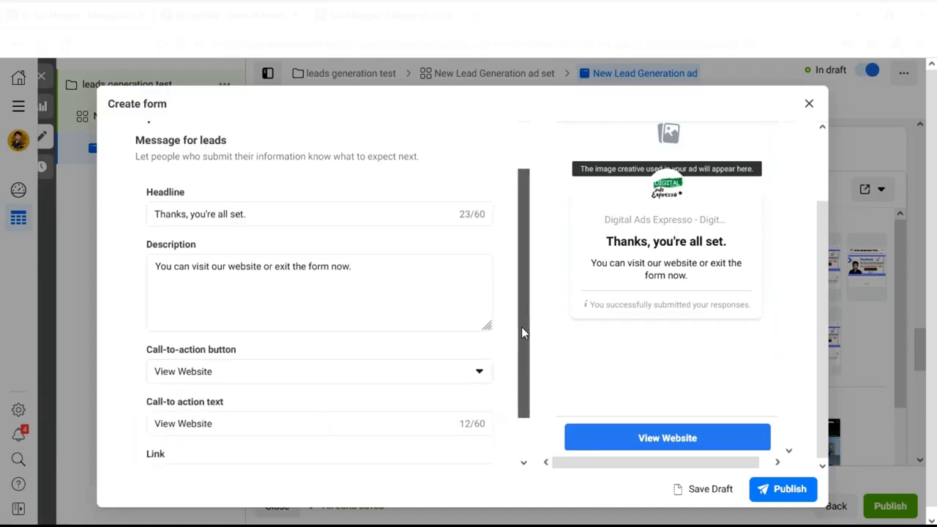
drag(522, 329, 517, 371)
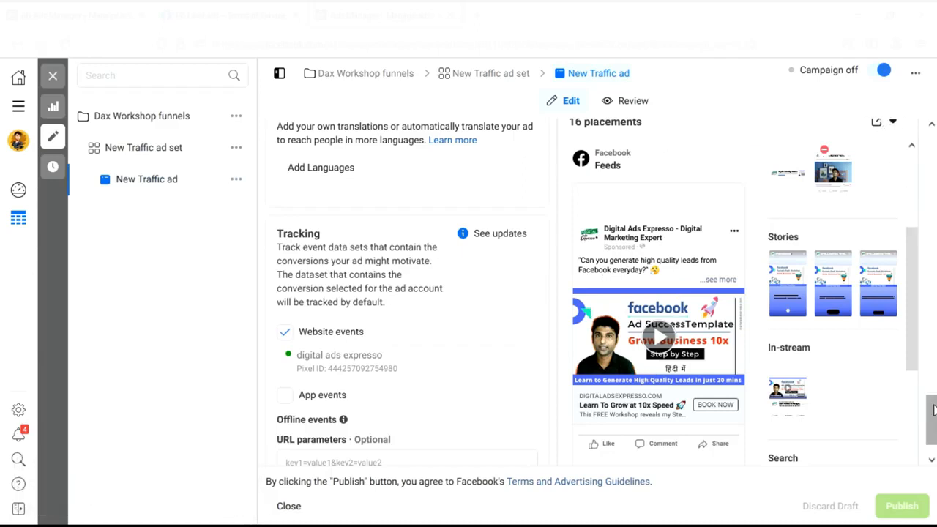
Open the preview sharing options for the New Traffic ad in the Dax Workshop funnels campaign.
scroll(933, 410, up, 2)
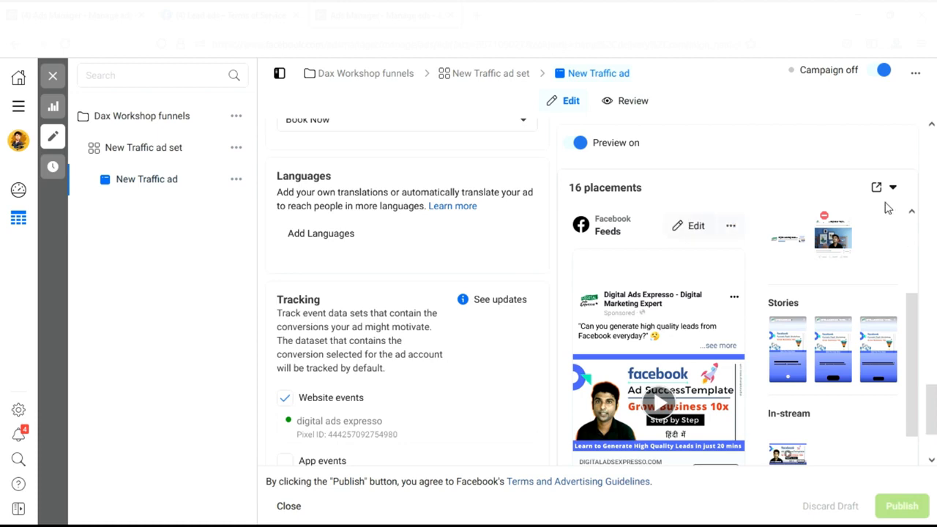
click(876, 189)
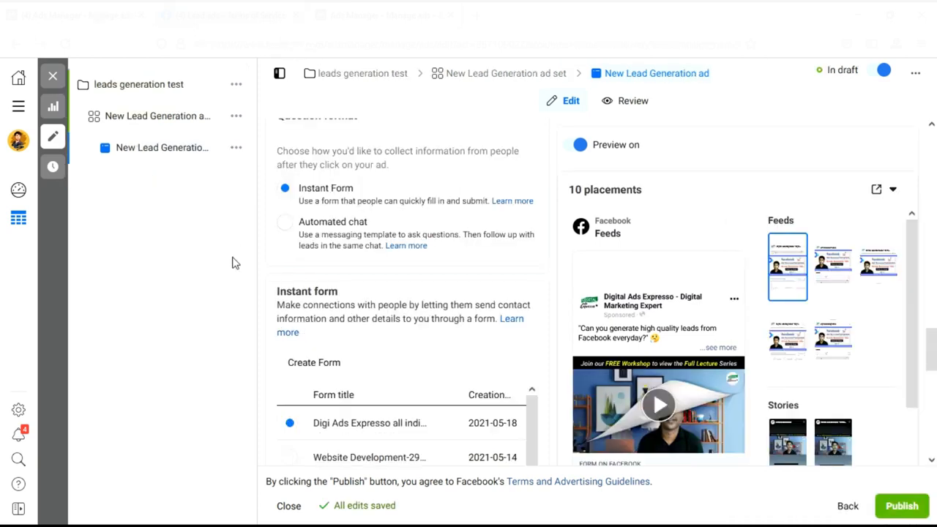
Examine the intro and custom questions in the lead generation ad's preview of the selected instant form.
drag(930, 337, 930, 423)
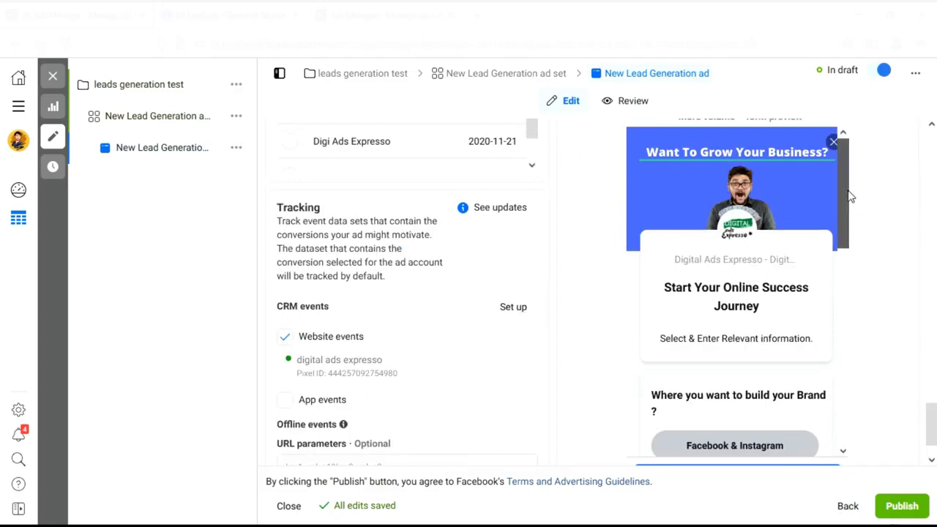
click(846, 256)
click(846, 163)
scroll(847, 271, down, 1)
scroll(847, 270, down, 4)
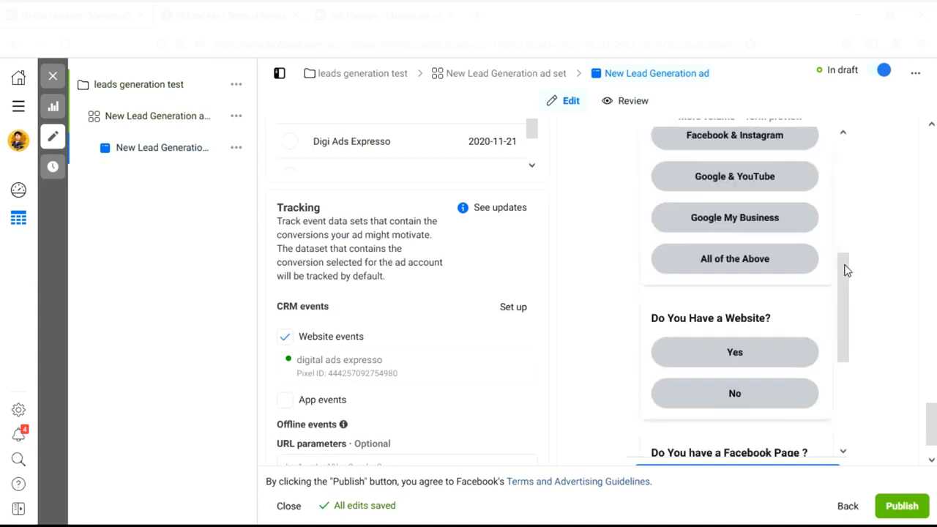
scroll(845, 268, up, 2)
scroll(845, 211, down, 1)
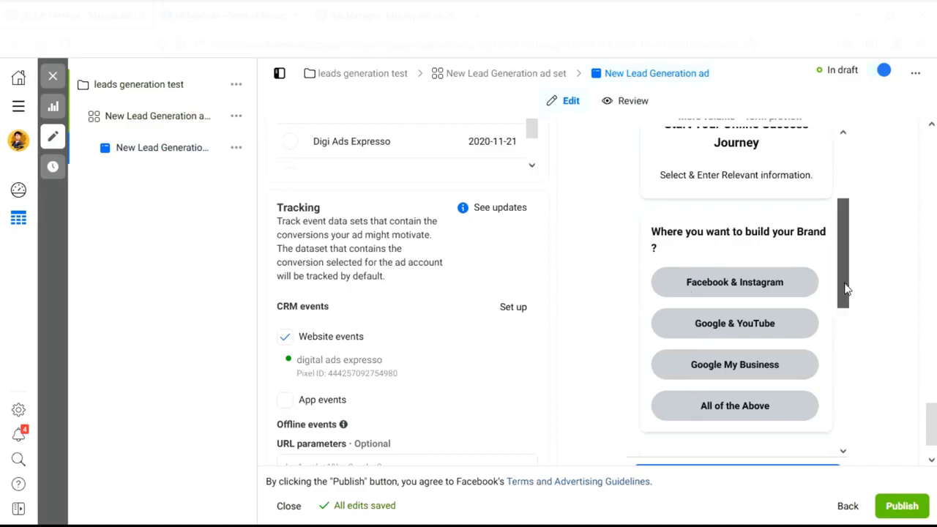
scroll(762, 329, down, 1)
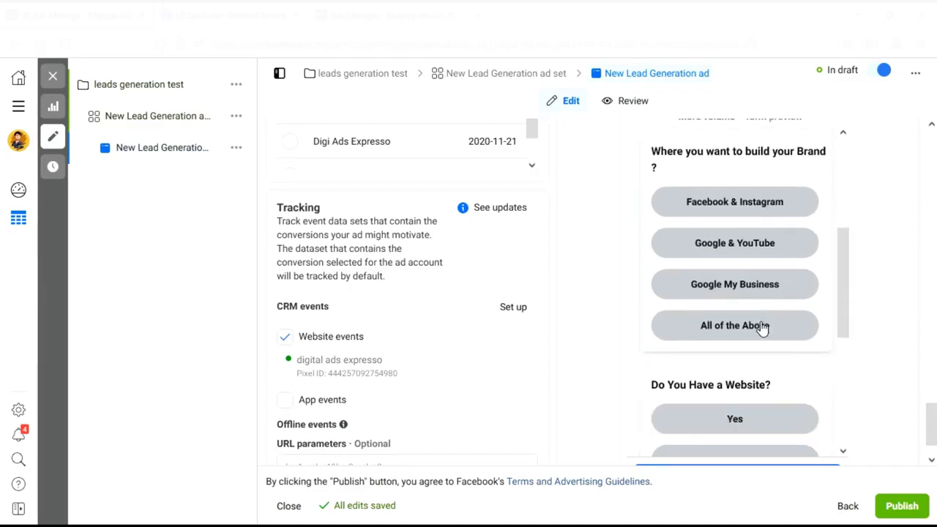
scroll(761, 330, down, 1)
scroll(761, 322, down, 3)
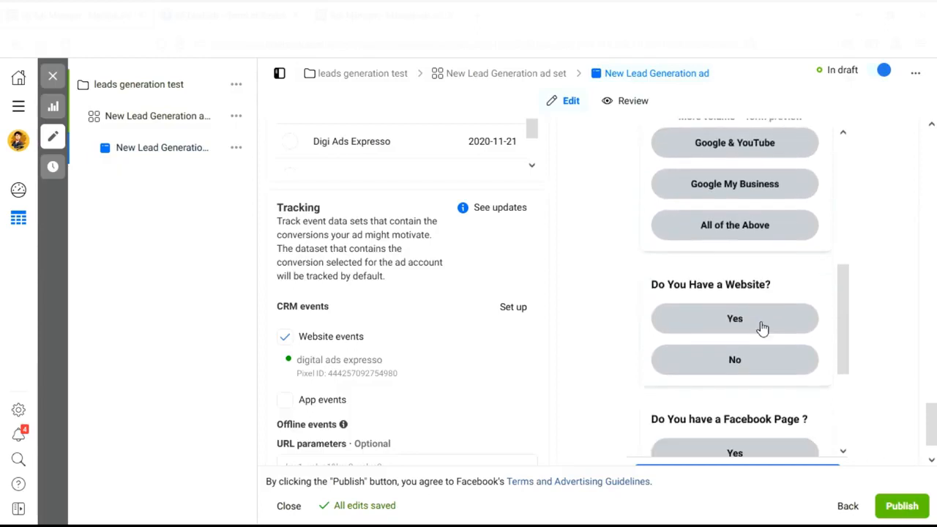
scroll(762, 318, down, 1)
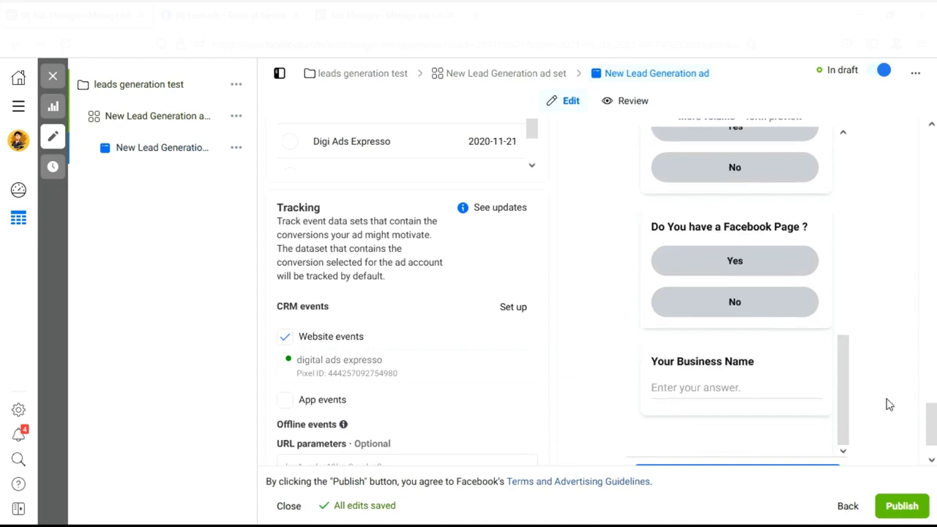
scroll(931, 425, down, 1)
mouse_move(931, 431)
mouse_down()
mouse_move(931, 422)
mouse_move(931, 434)
mouse_up()
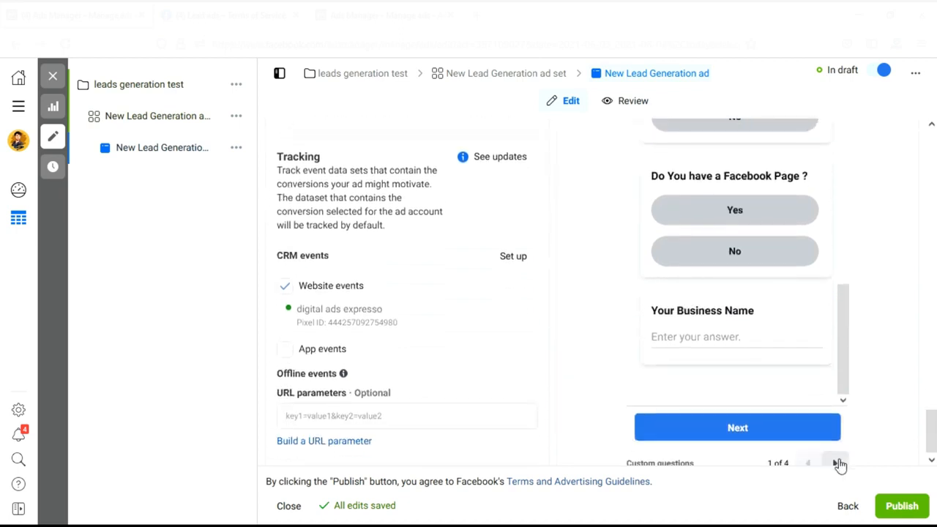
Advance the form preview to the Prefill information page and examine its contact fields.
click(839, 464)
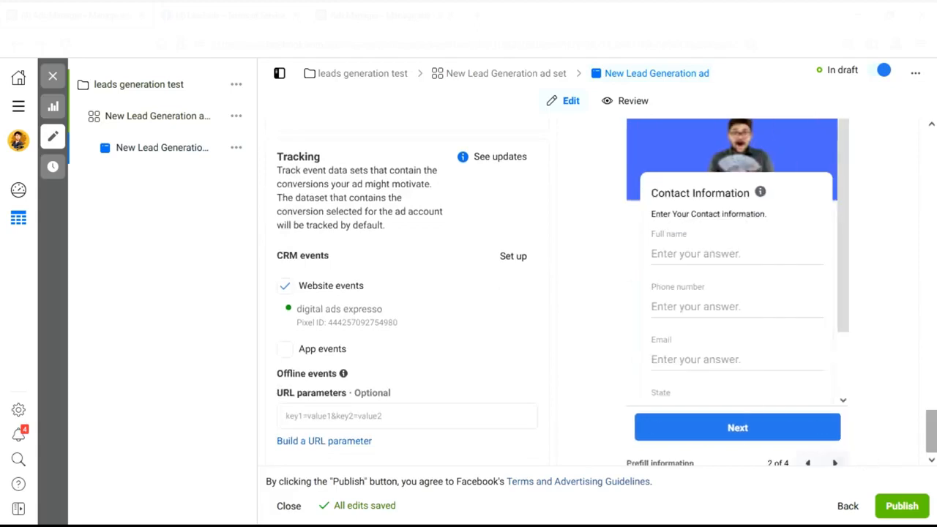
scroll(839, 440, up, 1)
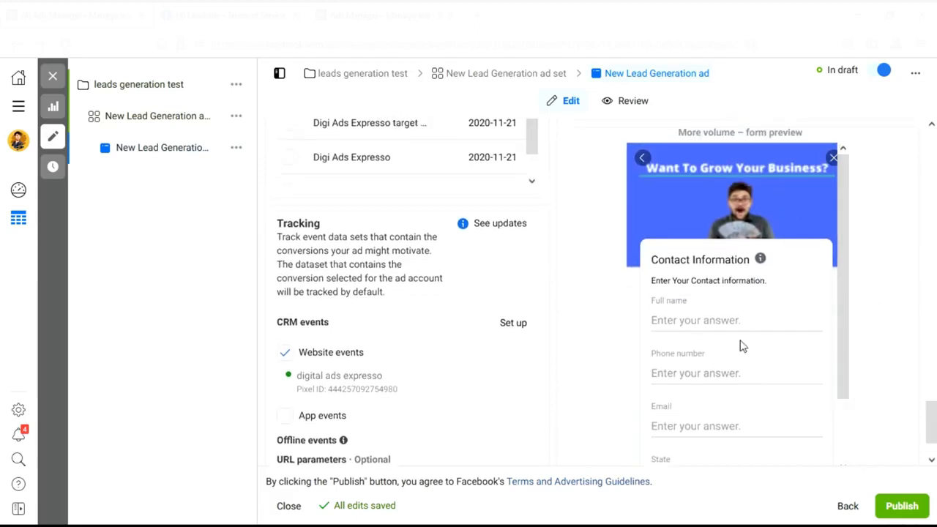
scroll(743, 346, down, 1)
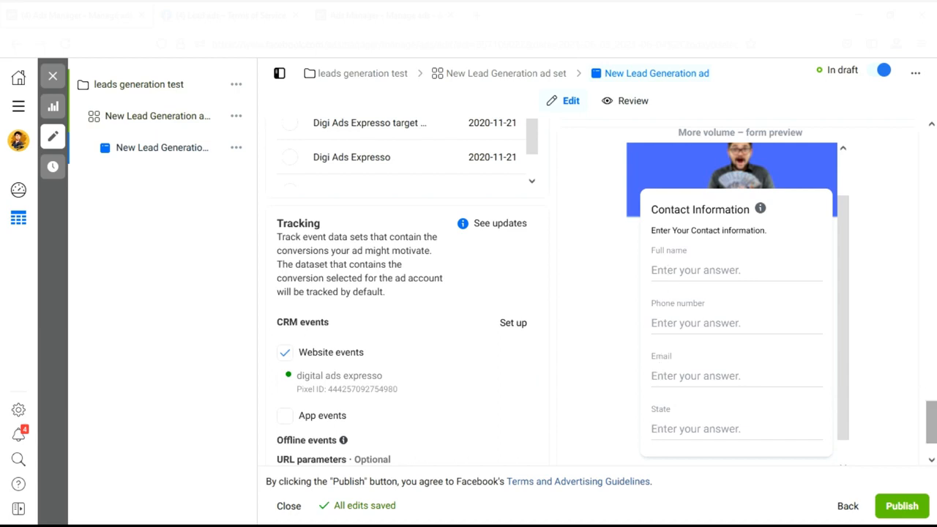
scroll(872, 390, down, 1)
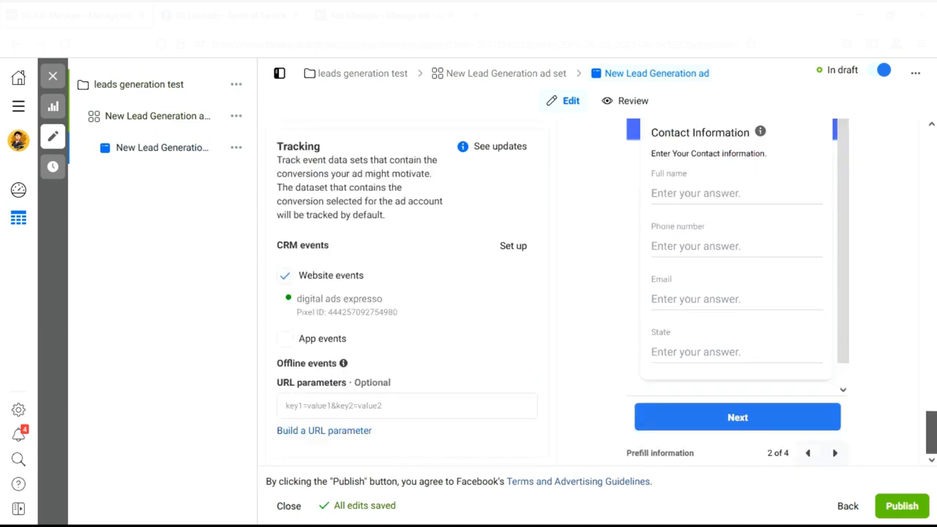
Advance the form preview through the Privacy review page to the Message for leads page.
click(835, 453)
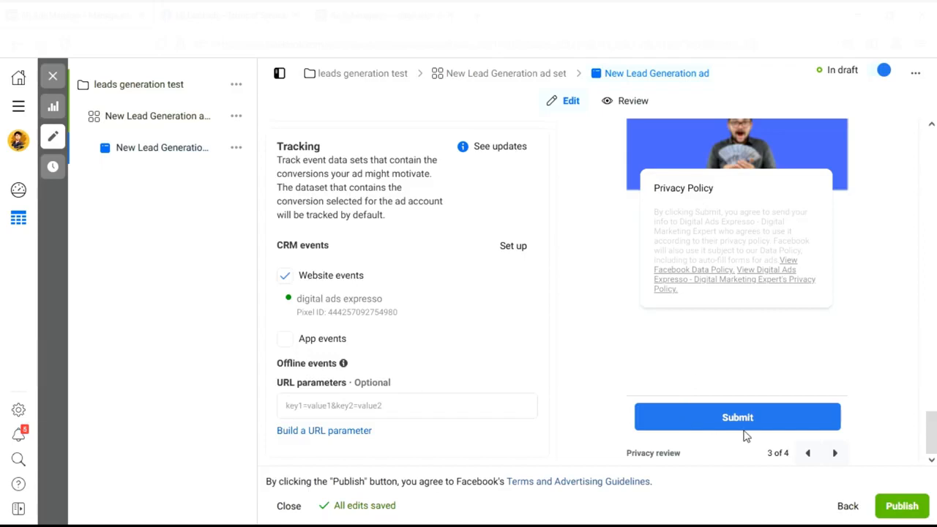
click(833, 451)
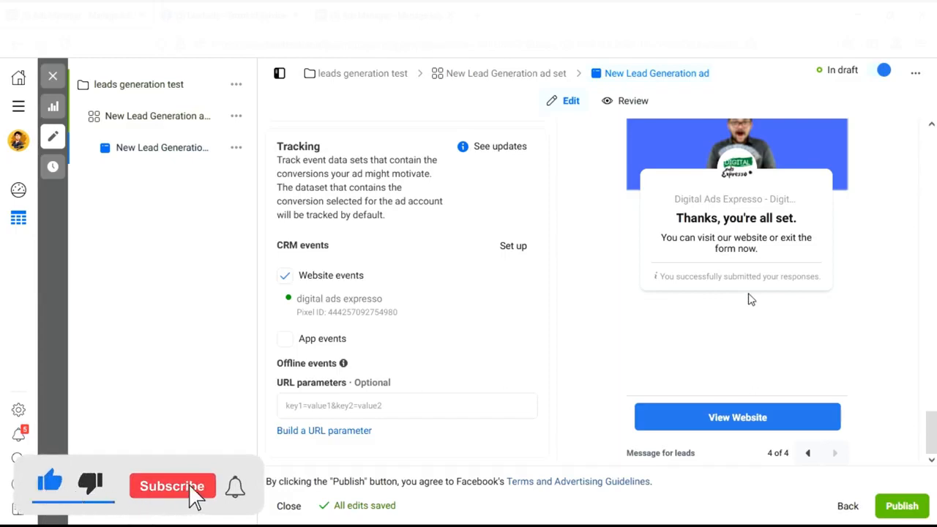
Look back over the ad's form, text and media settings and publish the New Lead Generation ad.
scroll(749, 299, up, 1)
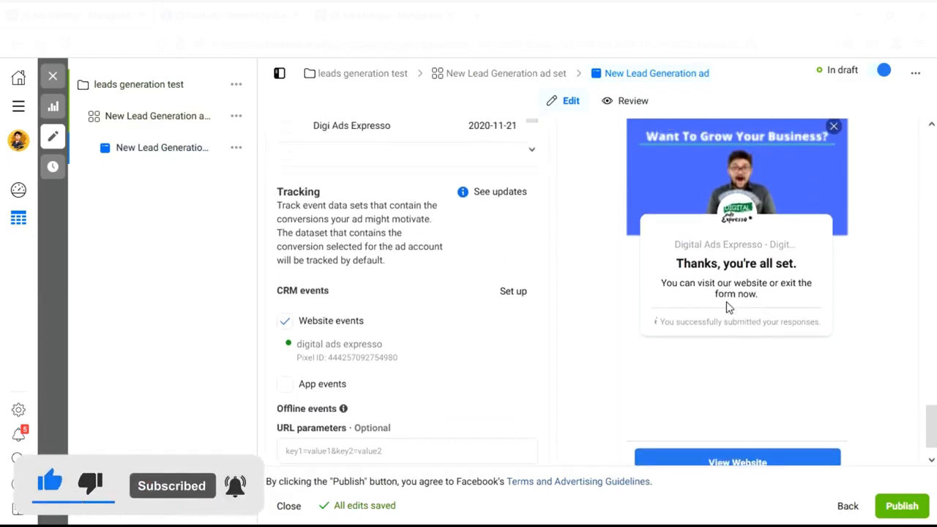
scroll(728, 308, up, 4)
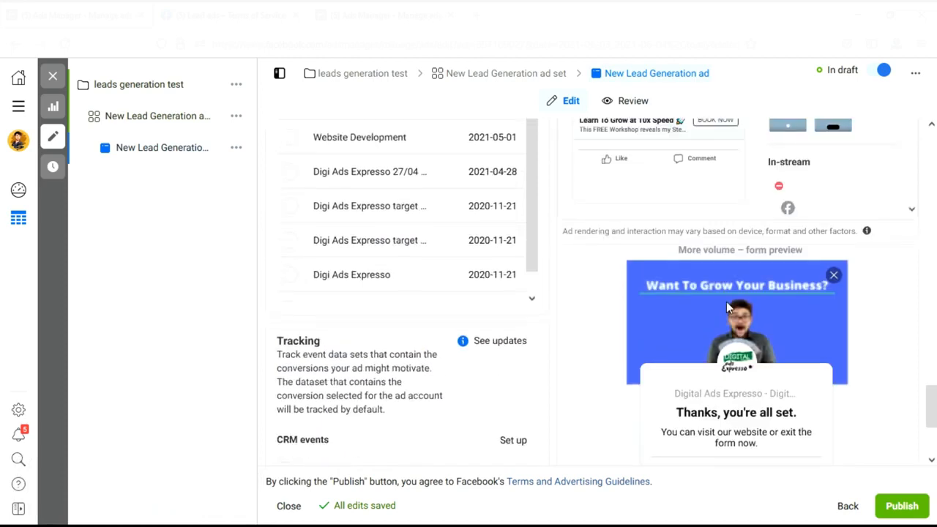
scroll(729, 308, up, 8)
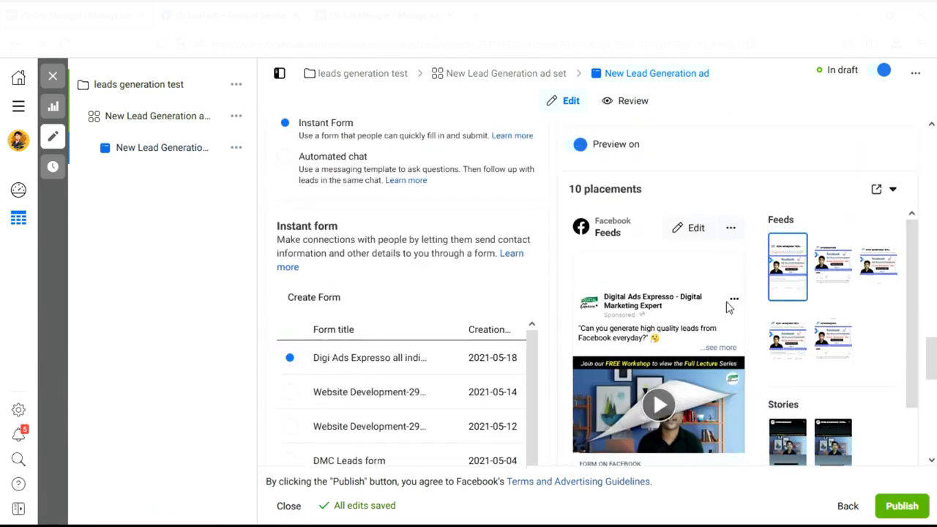
scroll(729, 307, up, 10)
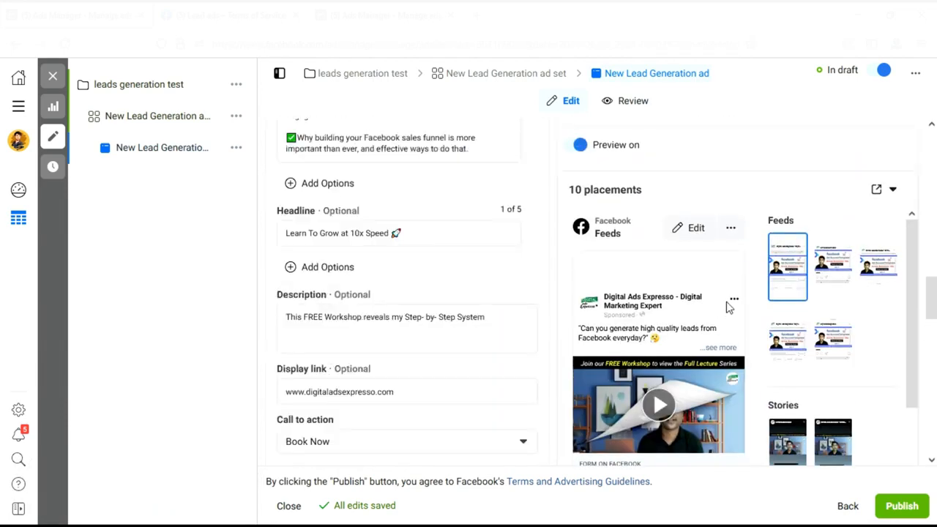
scroll(729, 308, up, 10)
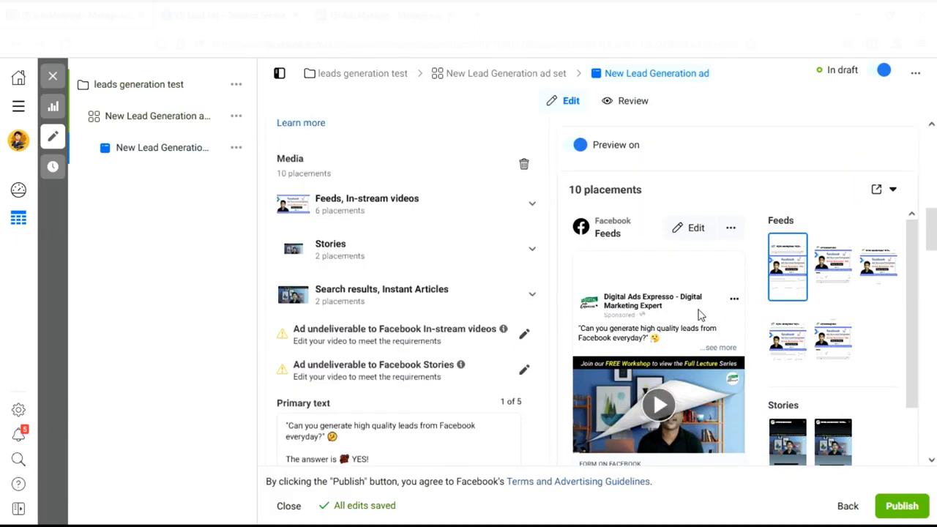
click(887, 505)
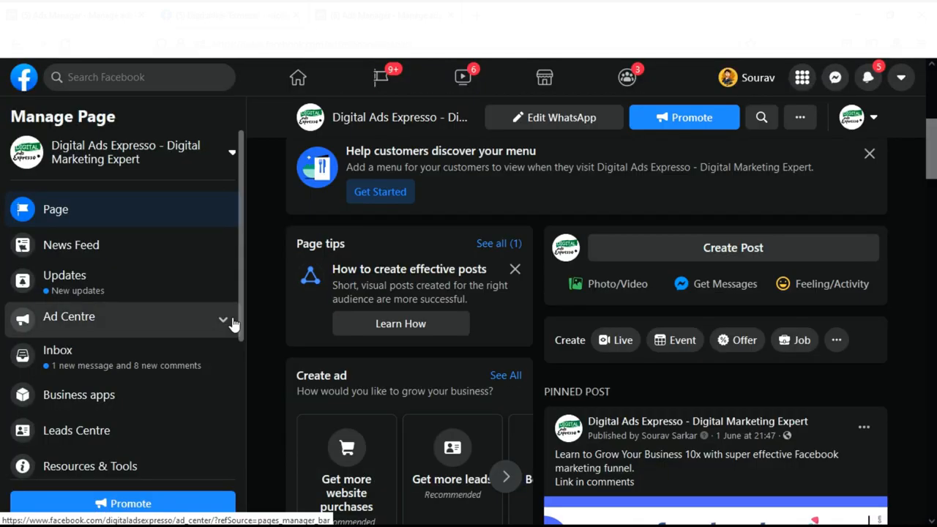
Open the Forms Library in the Digital Ads Expresso page's publishing tools and look through its lead forms and download options.
drag(242, 302, 236, 416)
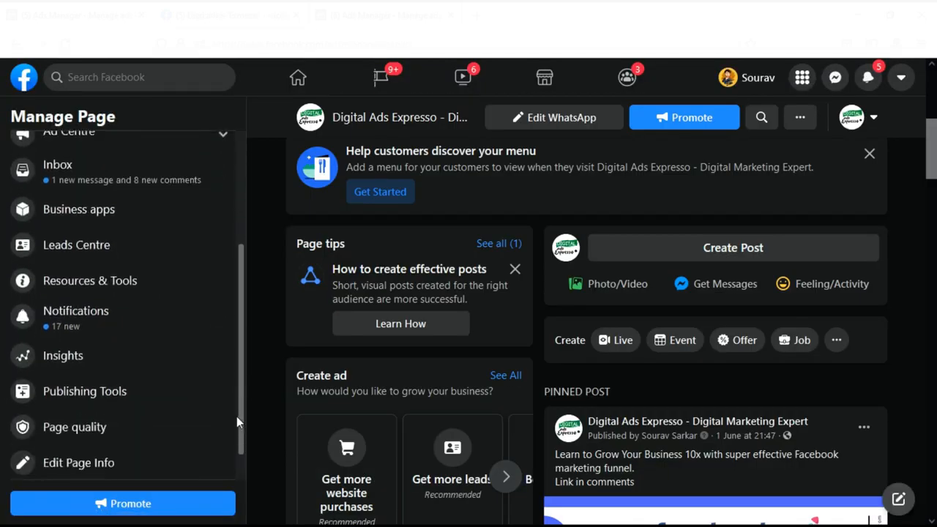
click(130, 399)
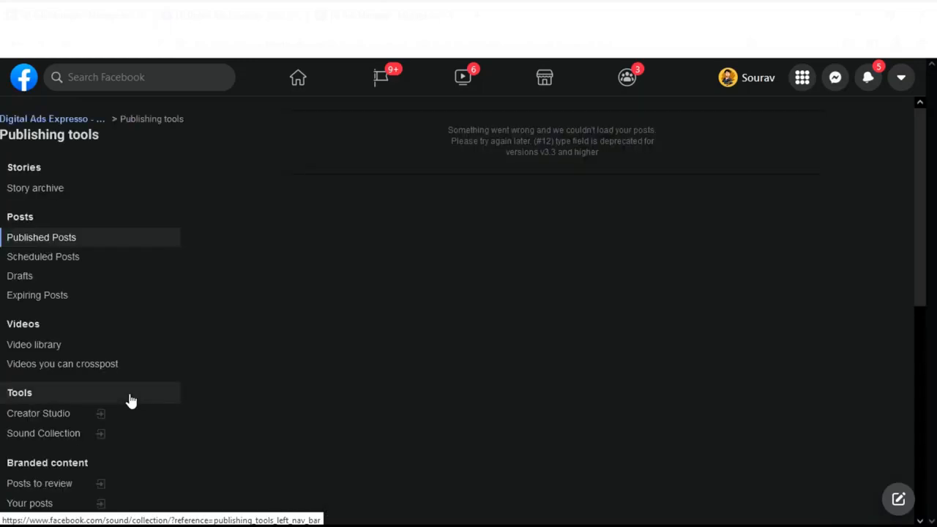
scroll(356, 333, down, 3)
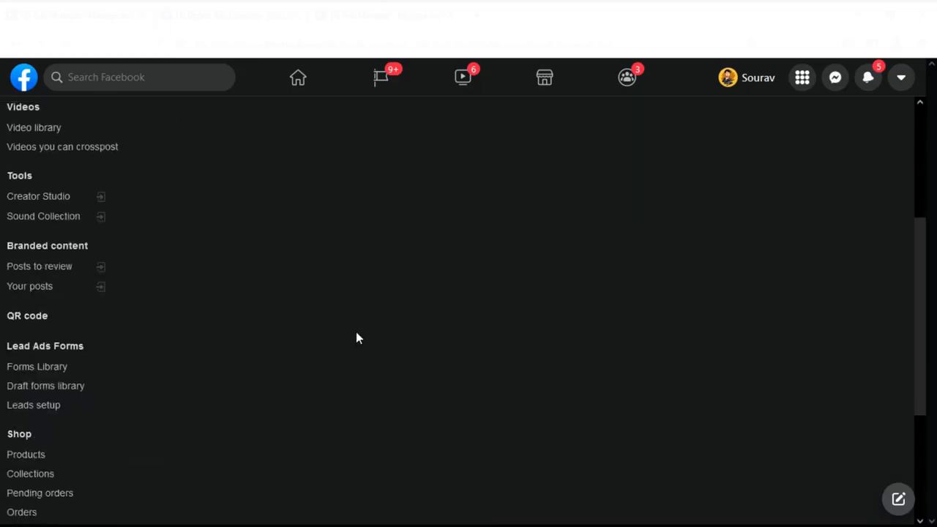
click(38, 367)
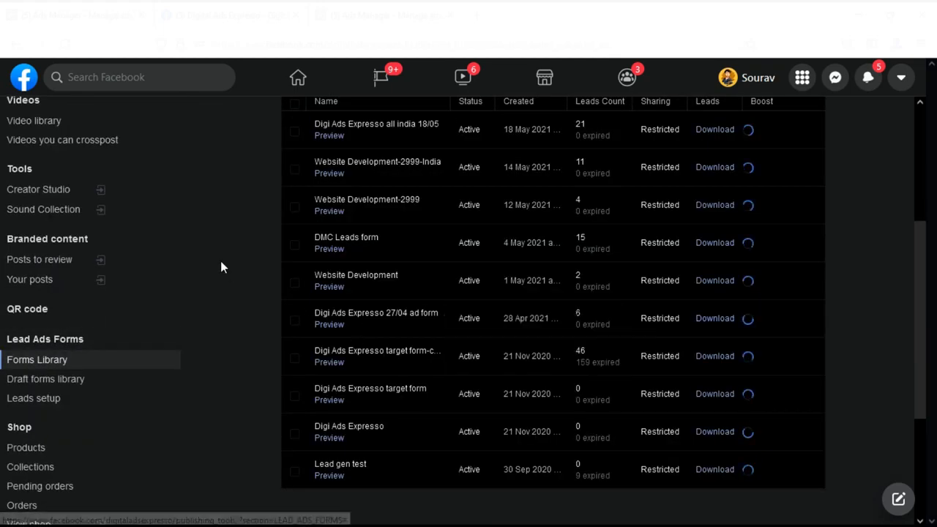
scroll(221, 262, up, 2)
scroll(221, 262, down, 1)
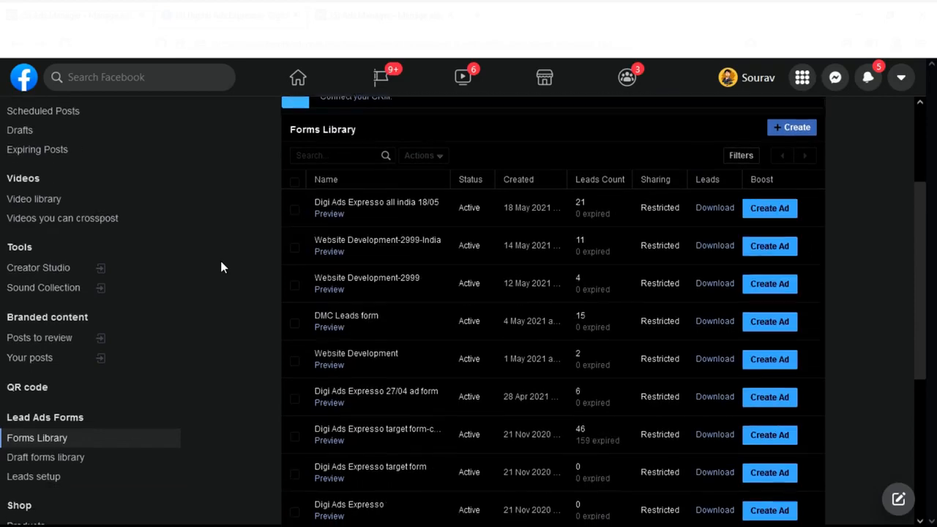
scroll(221, 261, down, 1)
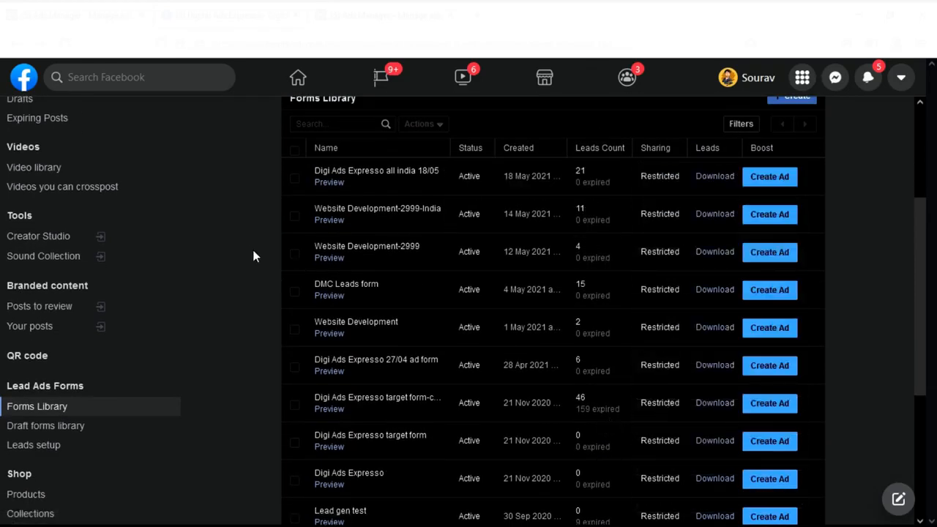
scroll(253, 256, down, 1)
scroll(252, 257, up, 3)
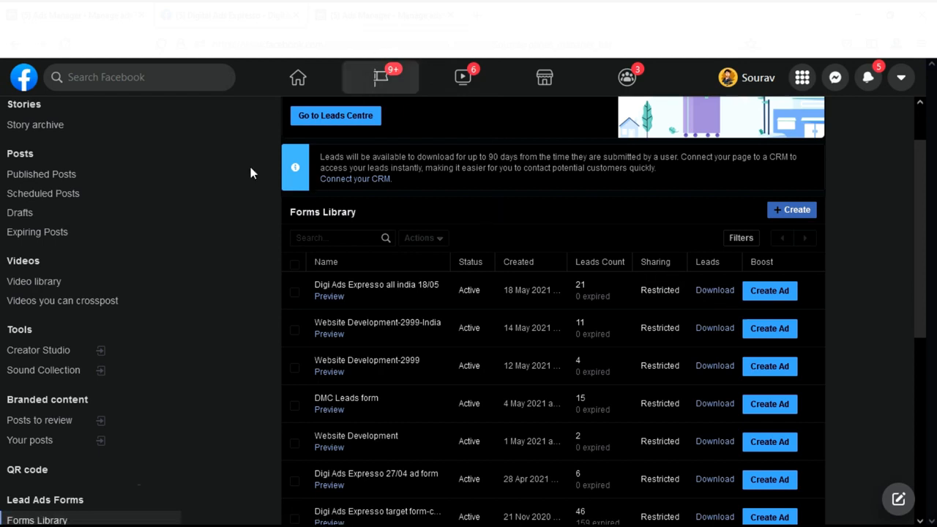
scroll(223, 184, up, 1)
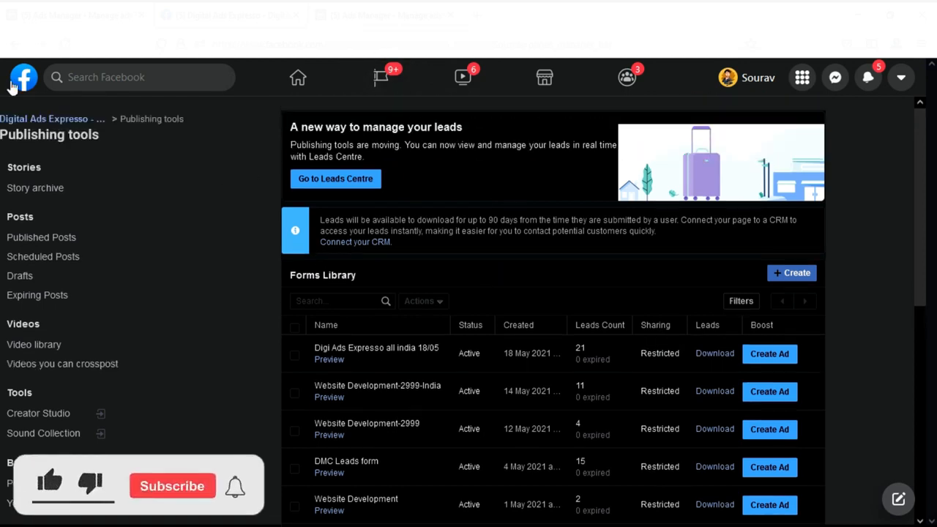
Return to the Digital Ads Expresso page and open its Leads Centre.
click(44, 122)
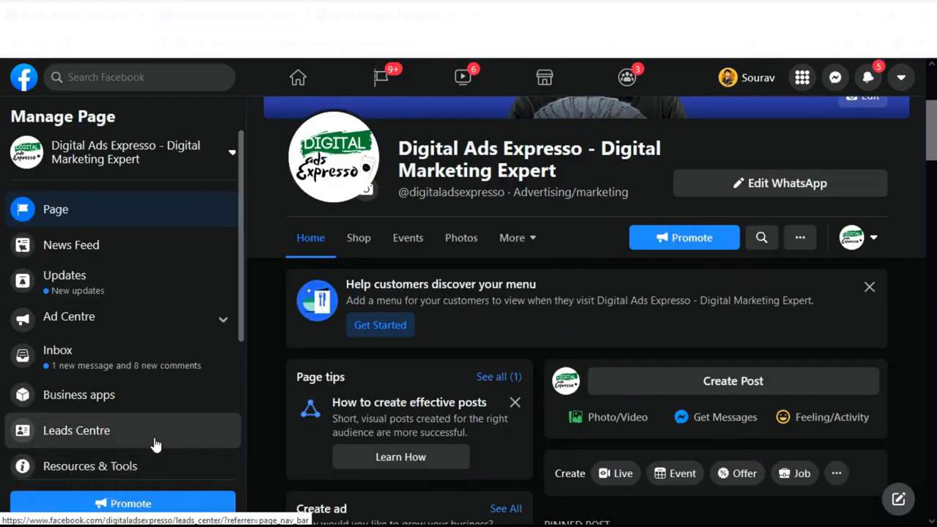
click(101, 436)
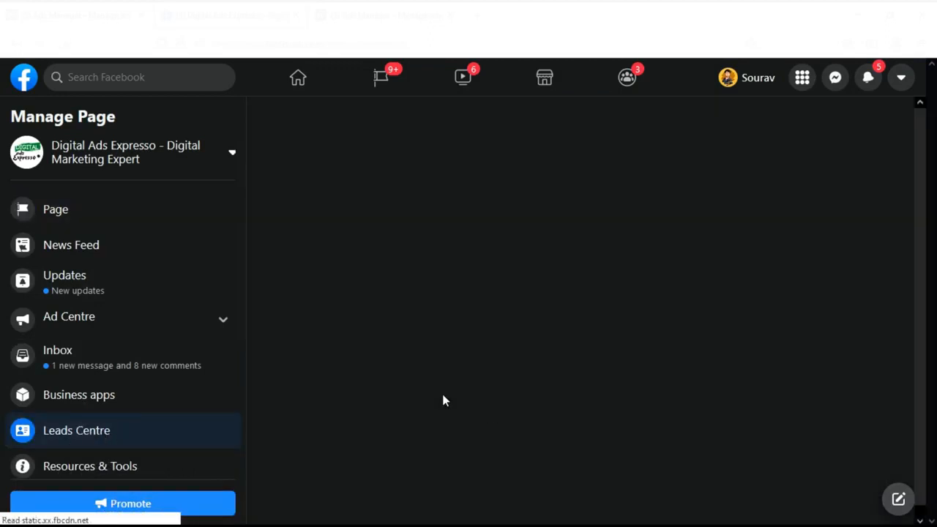